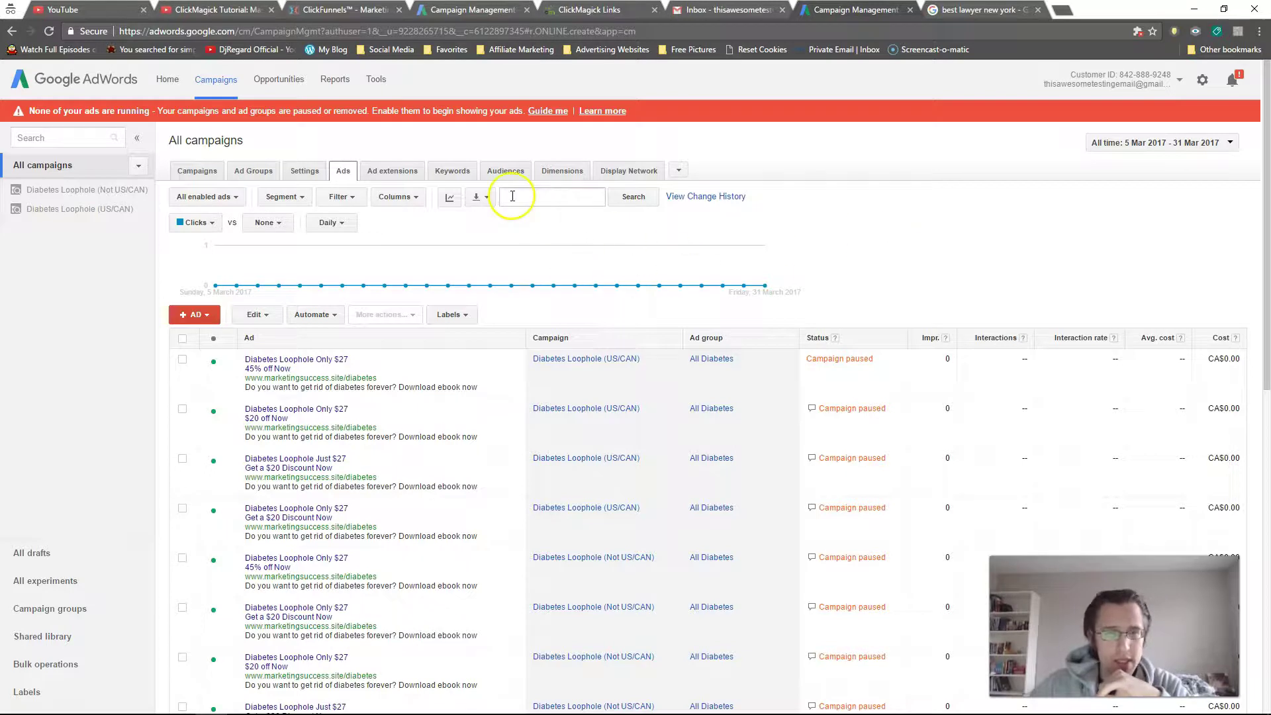
Step: Open the ad extensions for all campaigns and show the Sitelinks extensions view
click(375, 175)
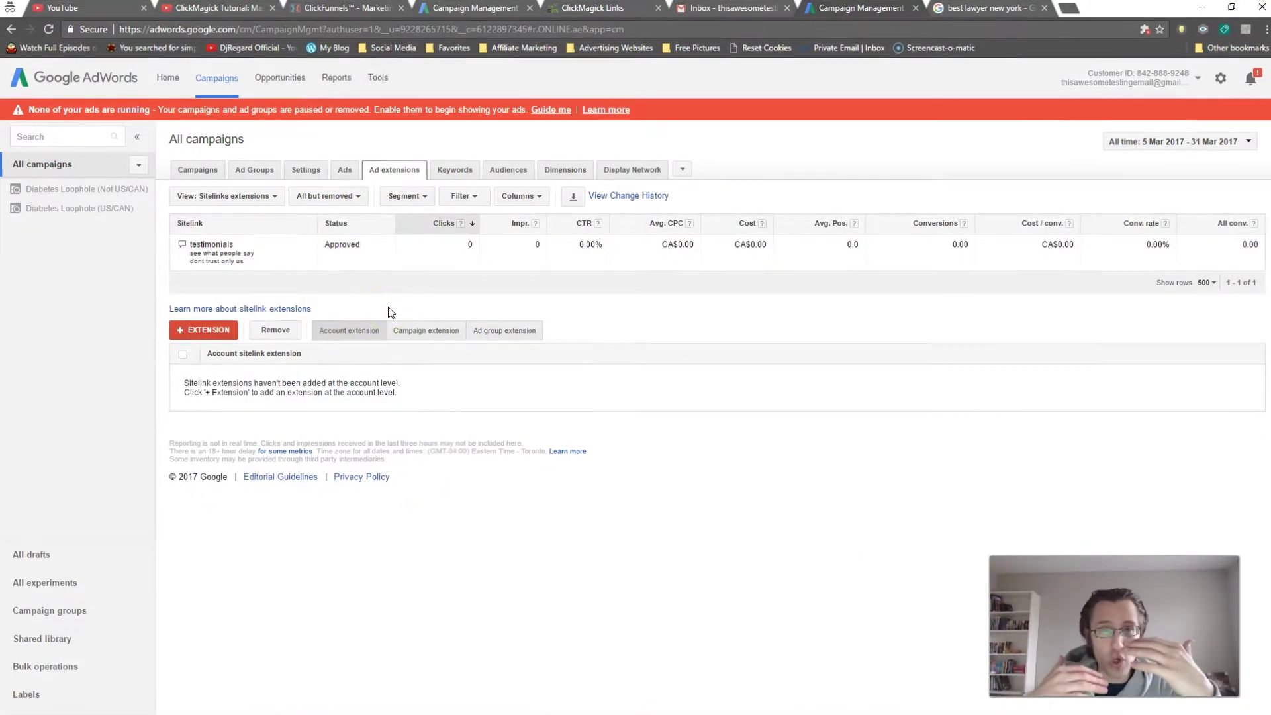
click(311, 151)
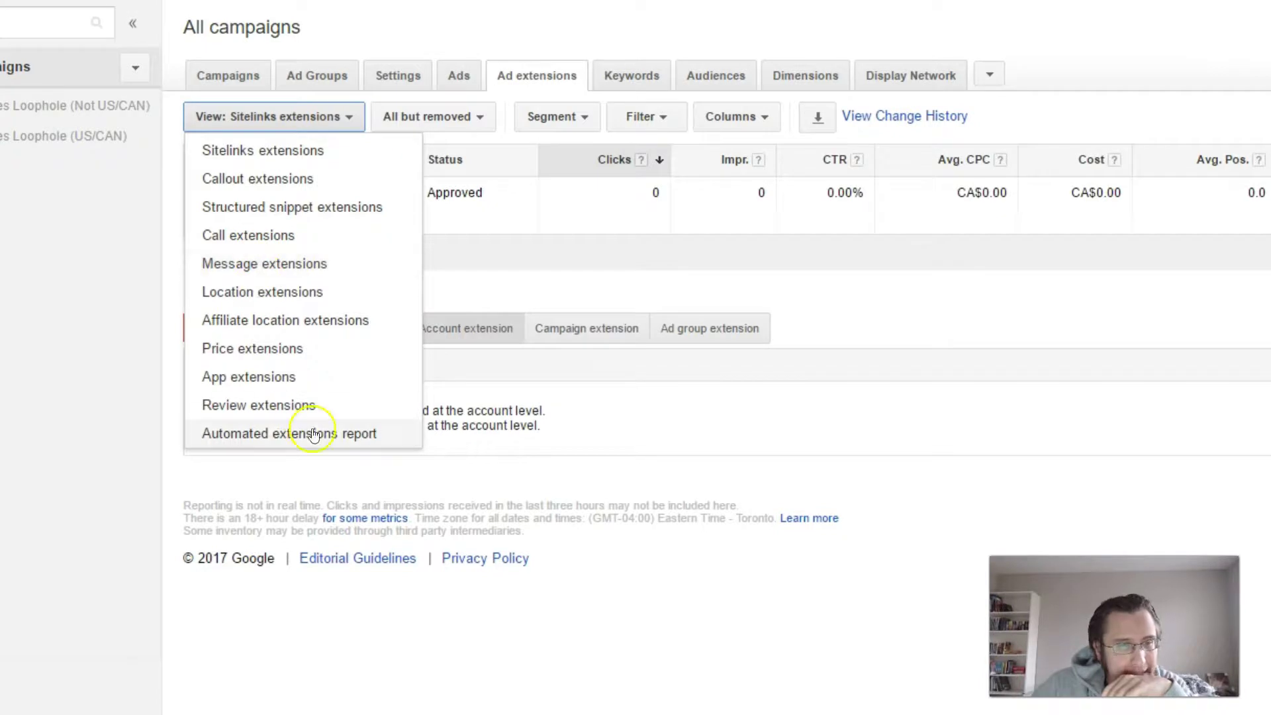
click(1027, 482)
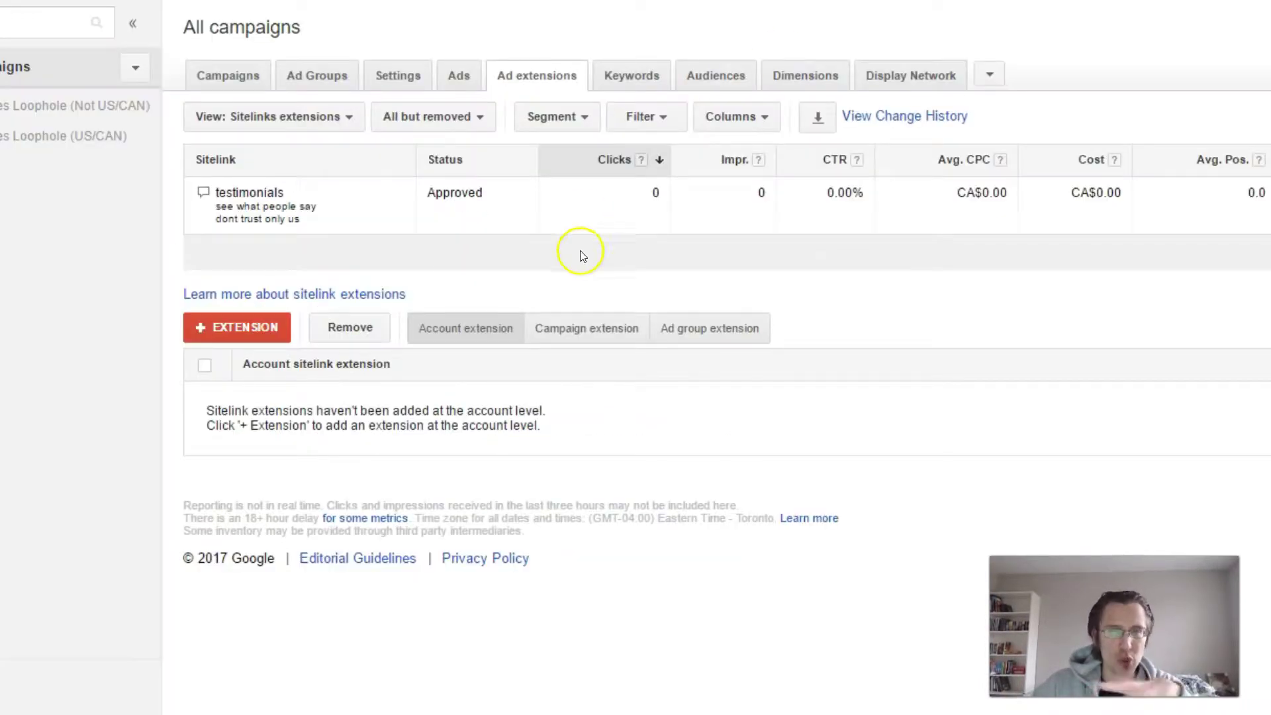
click(285, 116)
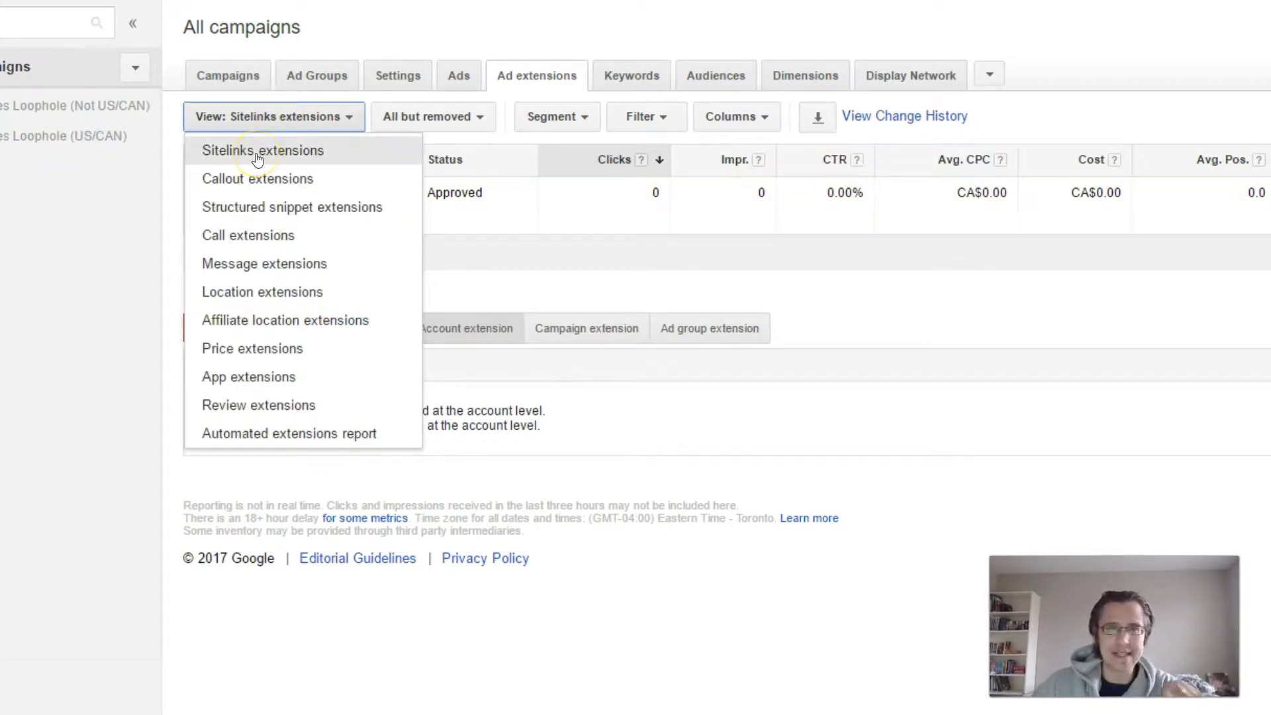
click(257, 155)
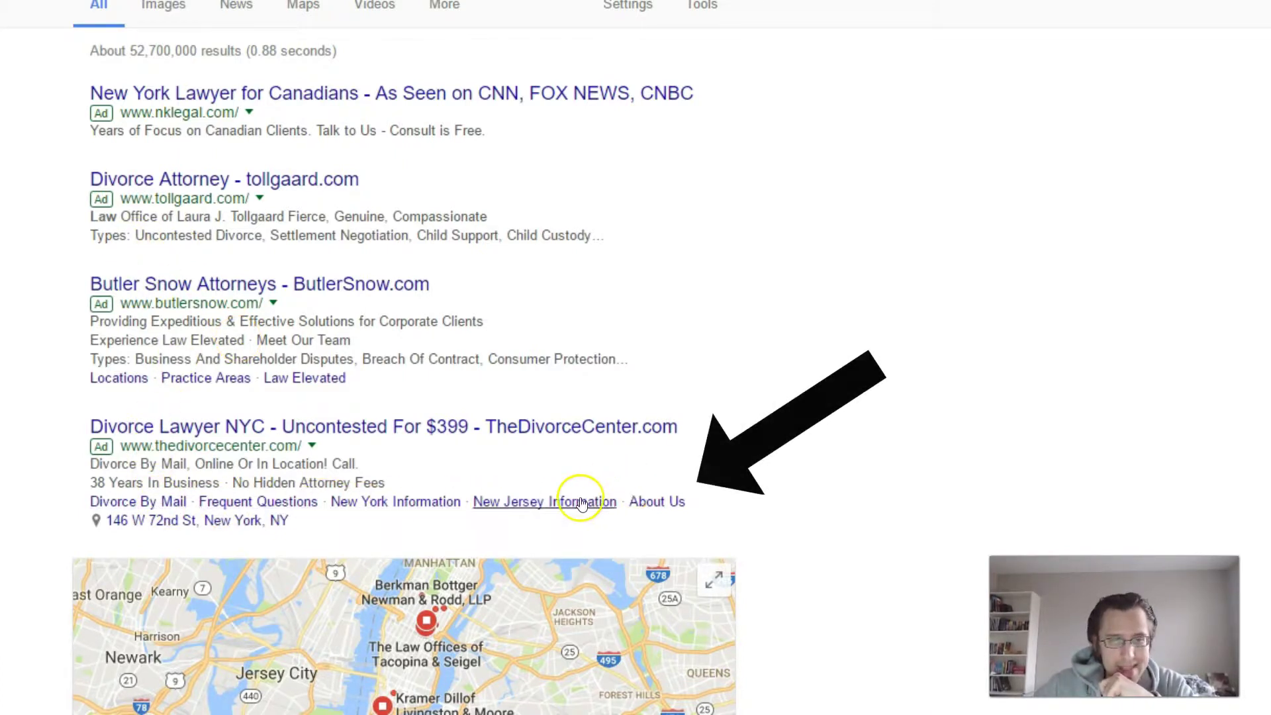
Step: Switch to the Google lawyer search results, open the About Us sitelink of TheDivorceCenter.com ad and look through its landing page
right_click(664, 510)
click(689, 519)
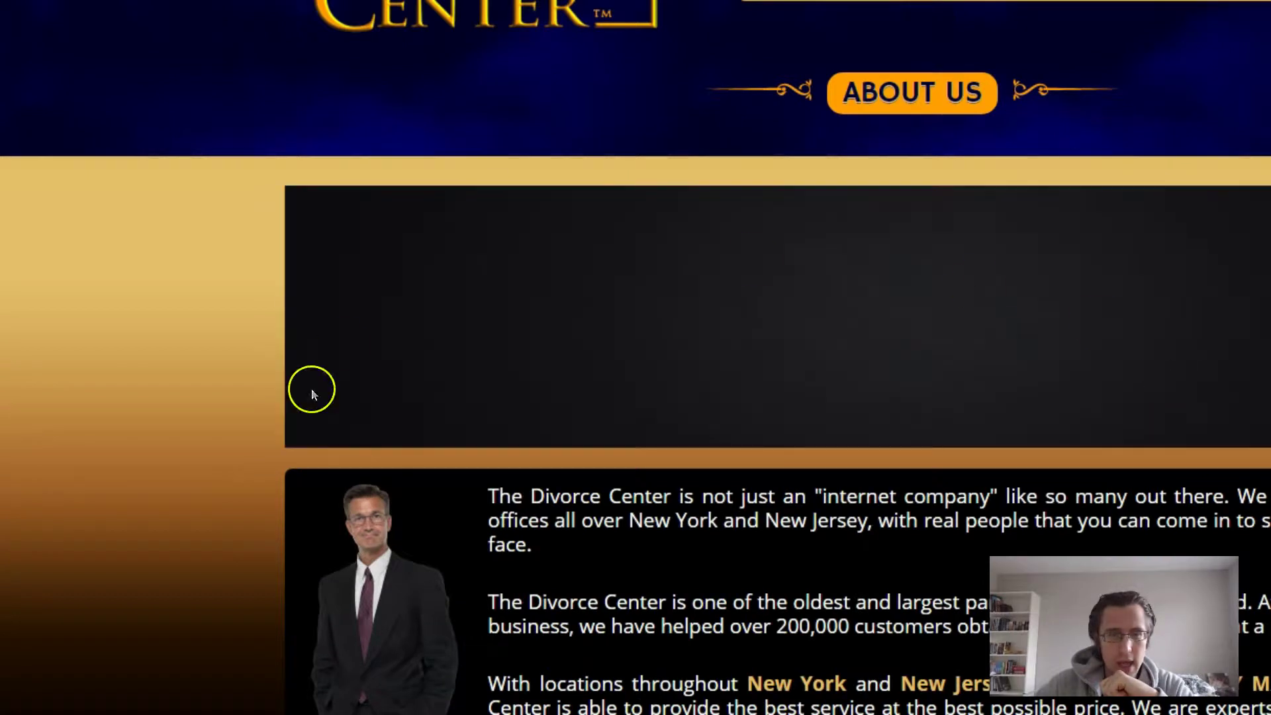
scroll(920, 264, down, 5)
scroll(921, 265, up, 5)
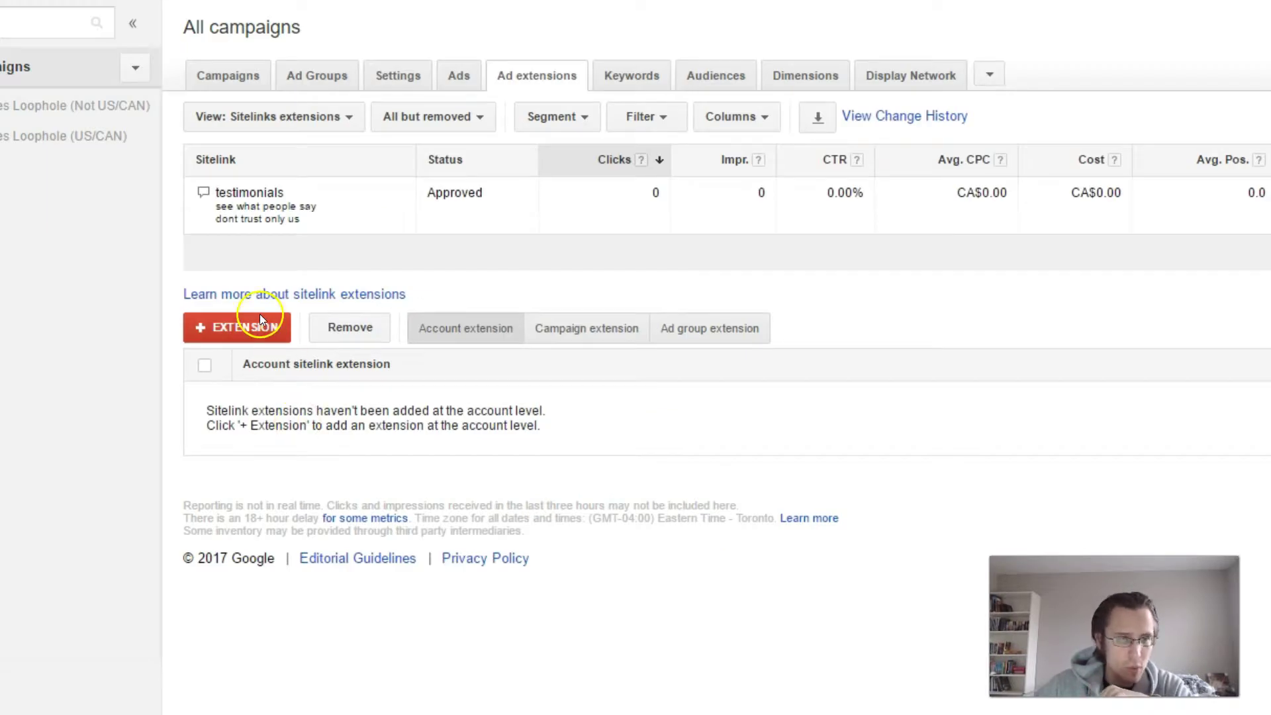
Step: Look through the existing sitelink extensions at the campaign, ad group and account levels in Google AdWords
click(576, 328)
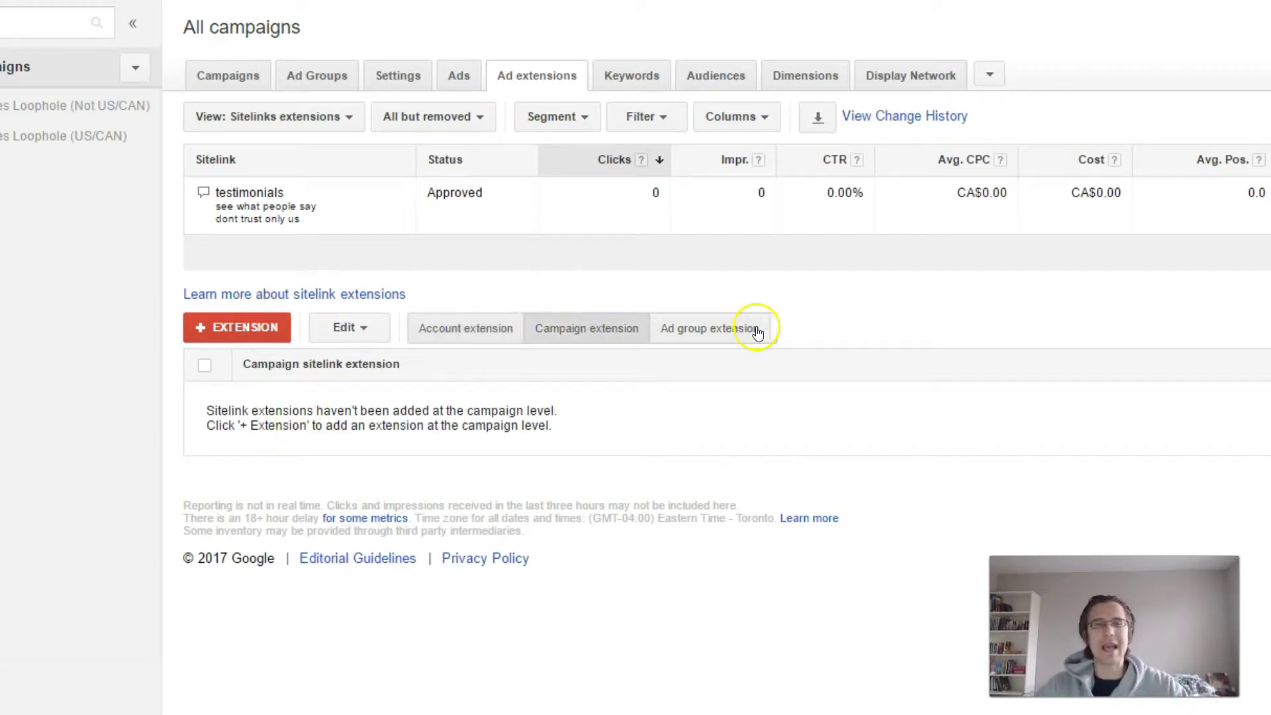
click(730, 327)
click(621, 330)
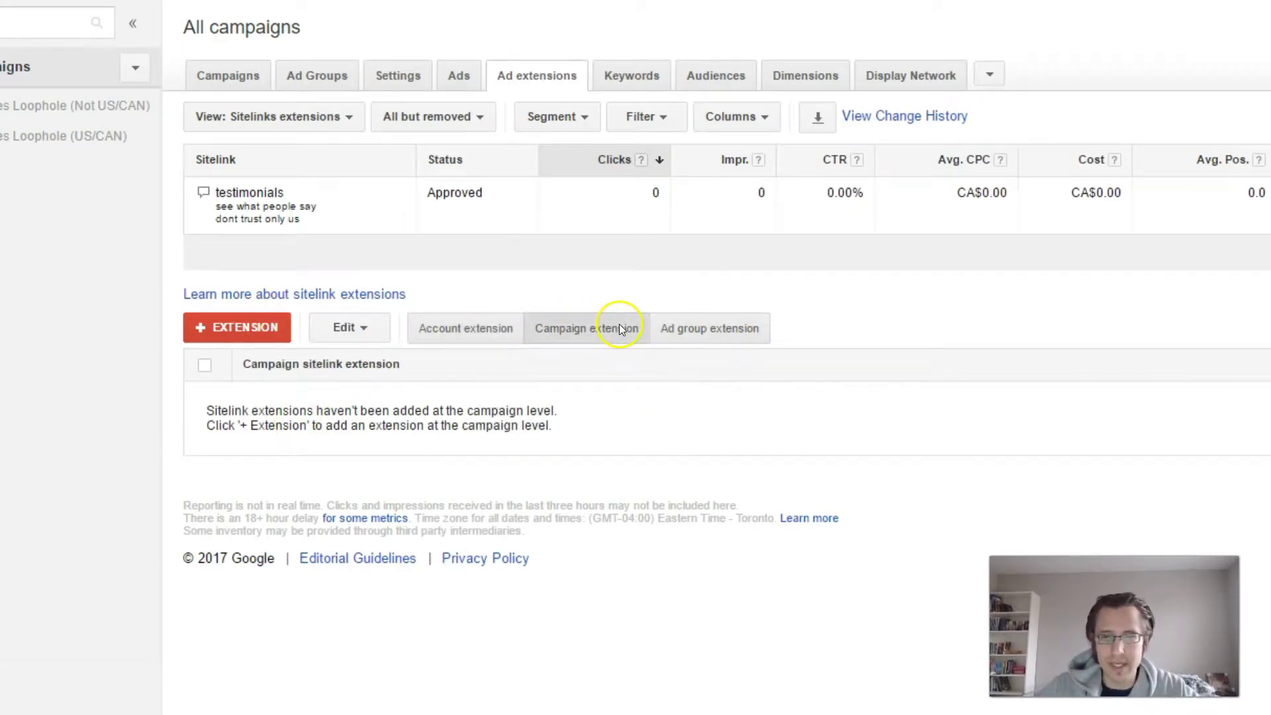
click(490, 329)
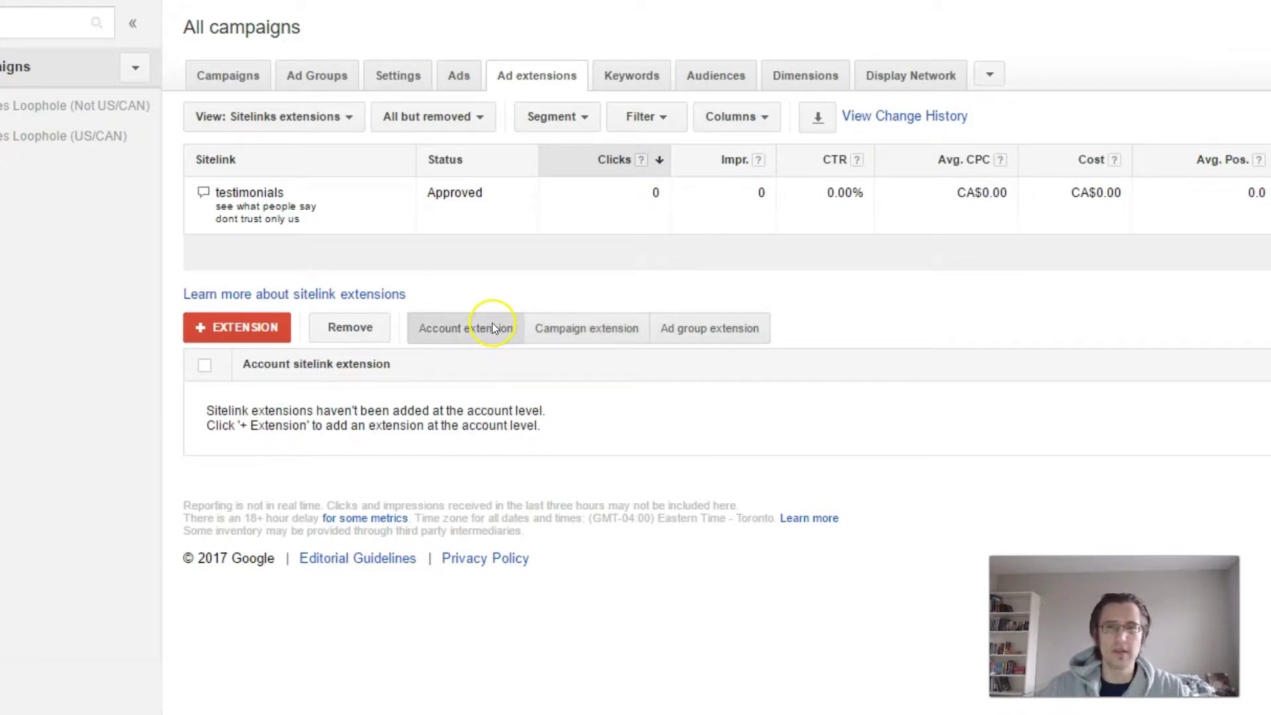
Step: Start a new campaign-level sitelink extension for the Diabetes Loophole (Not US/CAN) campaign
click(580, 329)
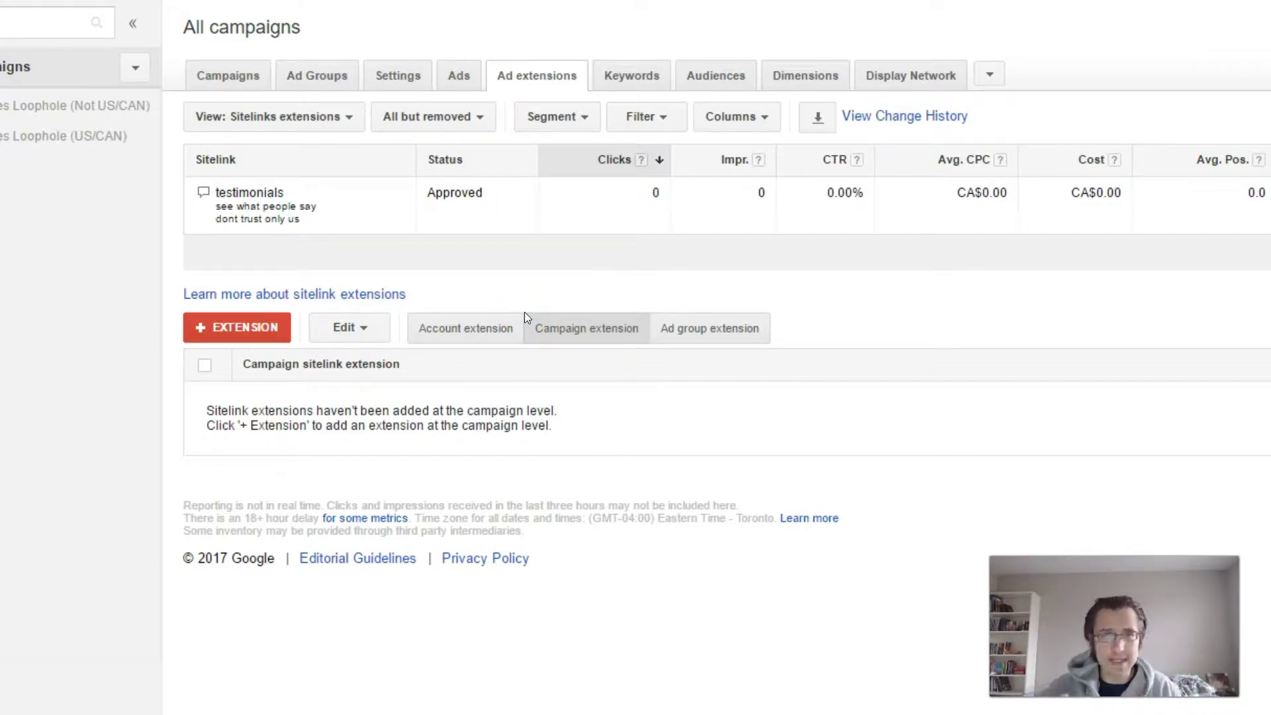
click(281, 328)
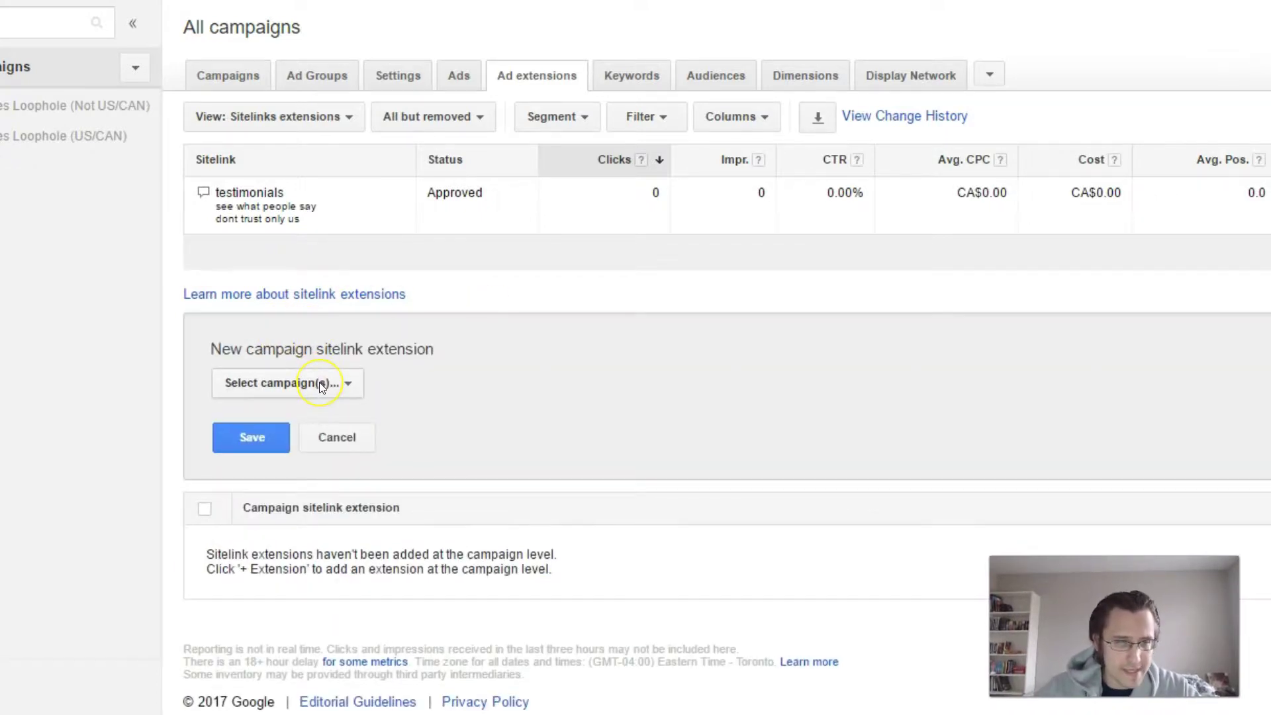
click(292, 384)
click(375, 458)
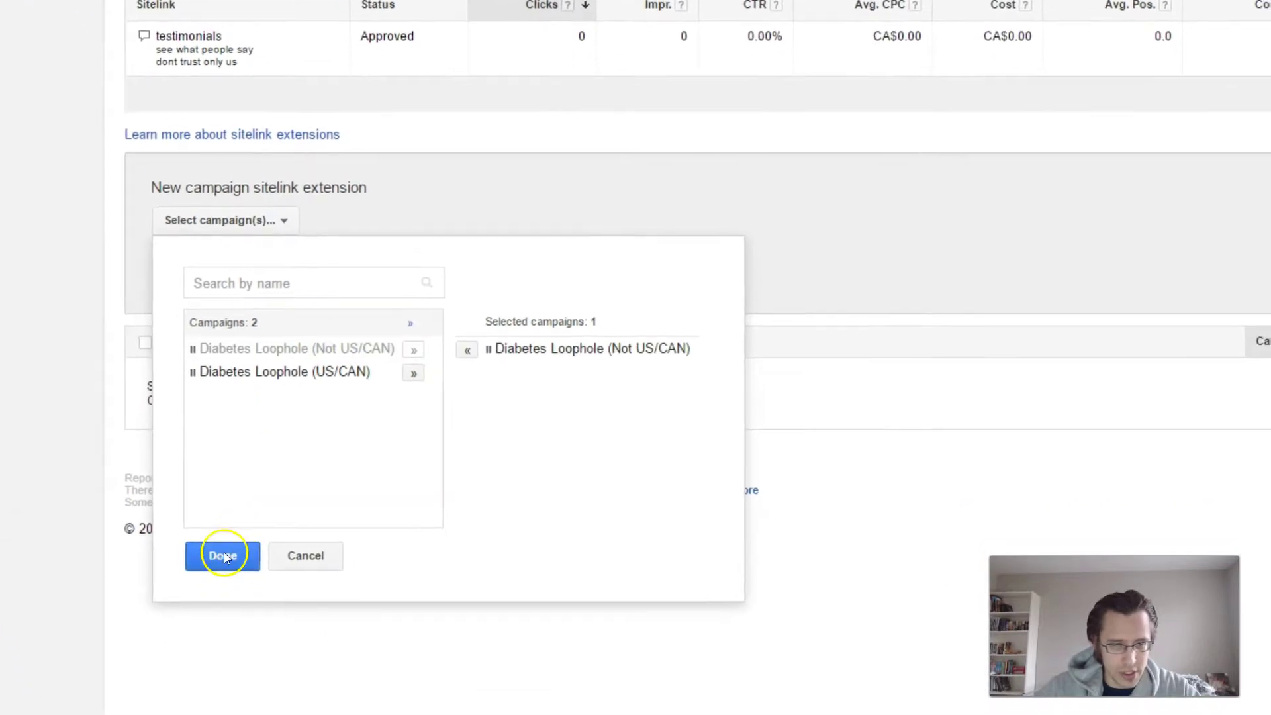
click(265, 674)
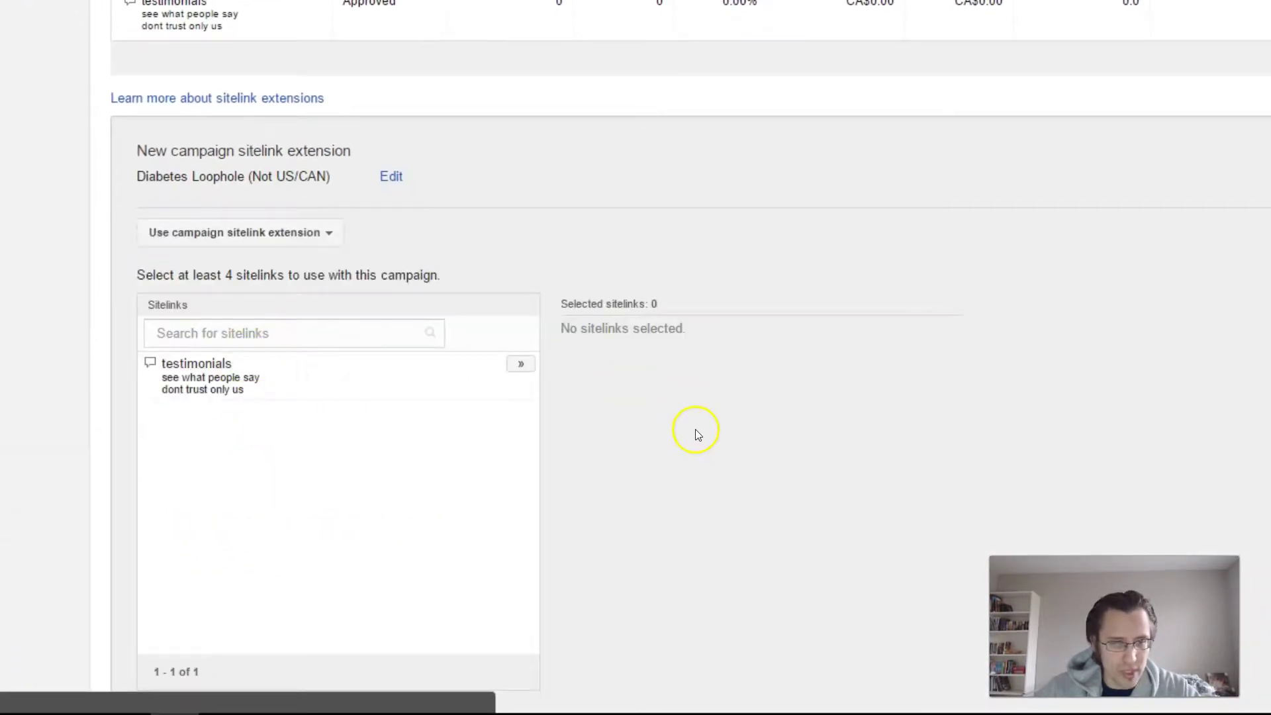
Step: Permanently remove the existing testimonials sitelink from the list of available sitelinks
scroll(695, 431, down, 3)
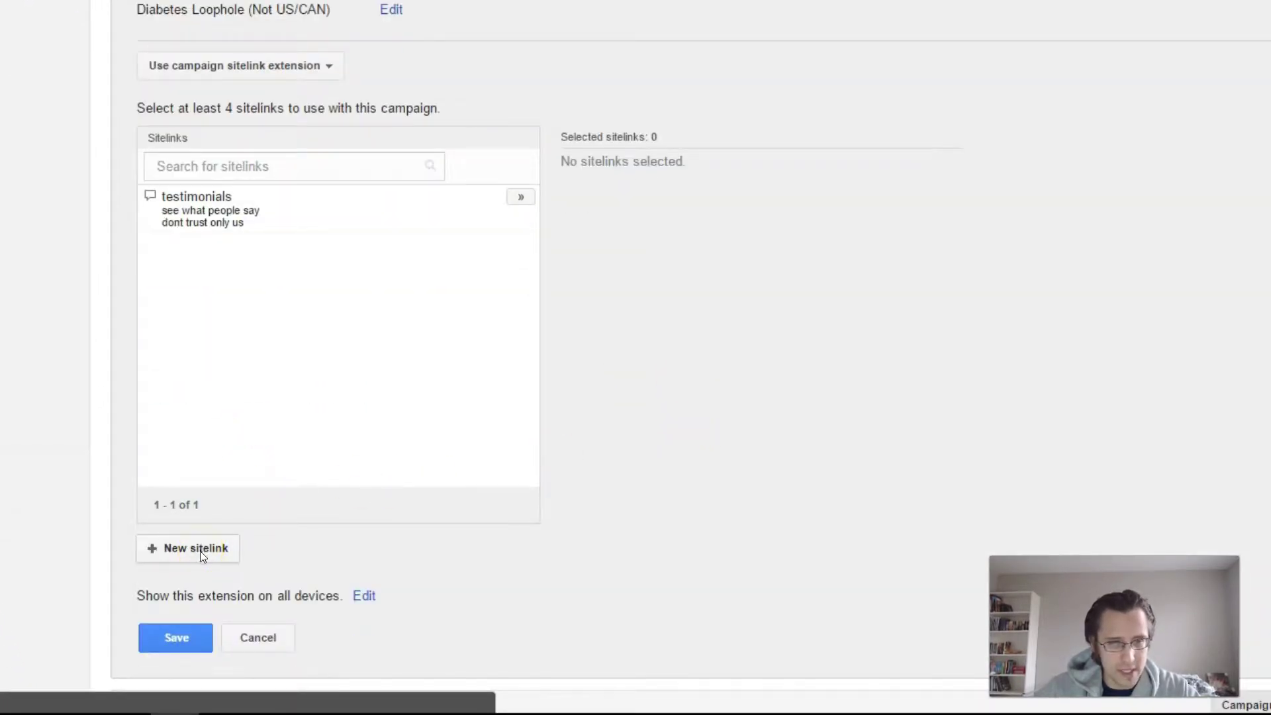
click(469, 197)
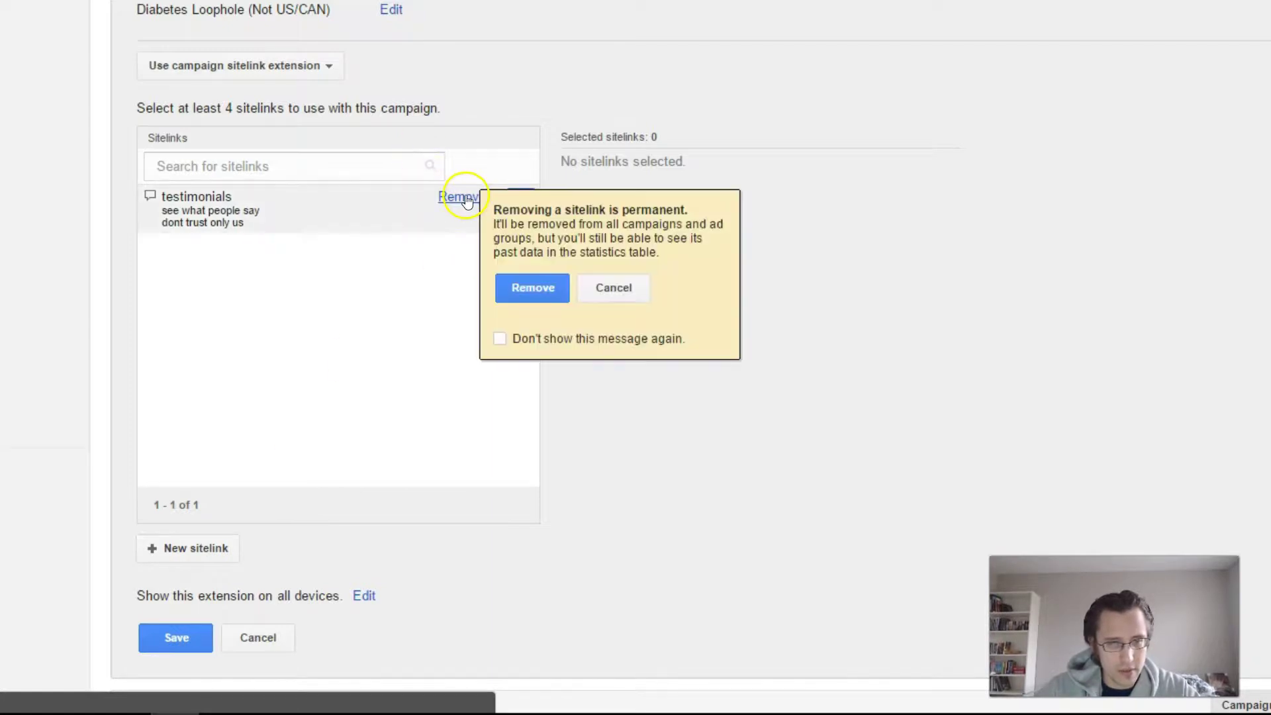
click(537, 289)
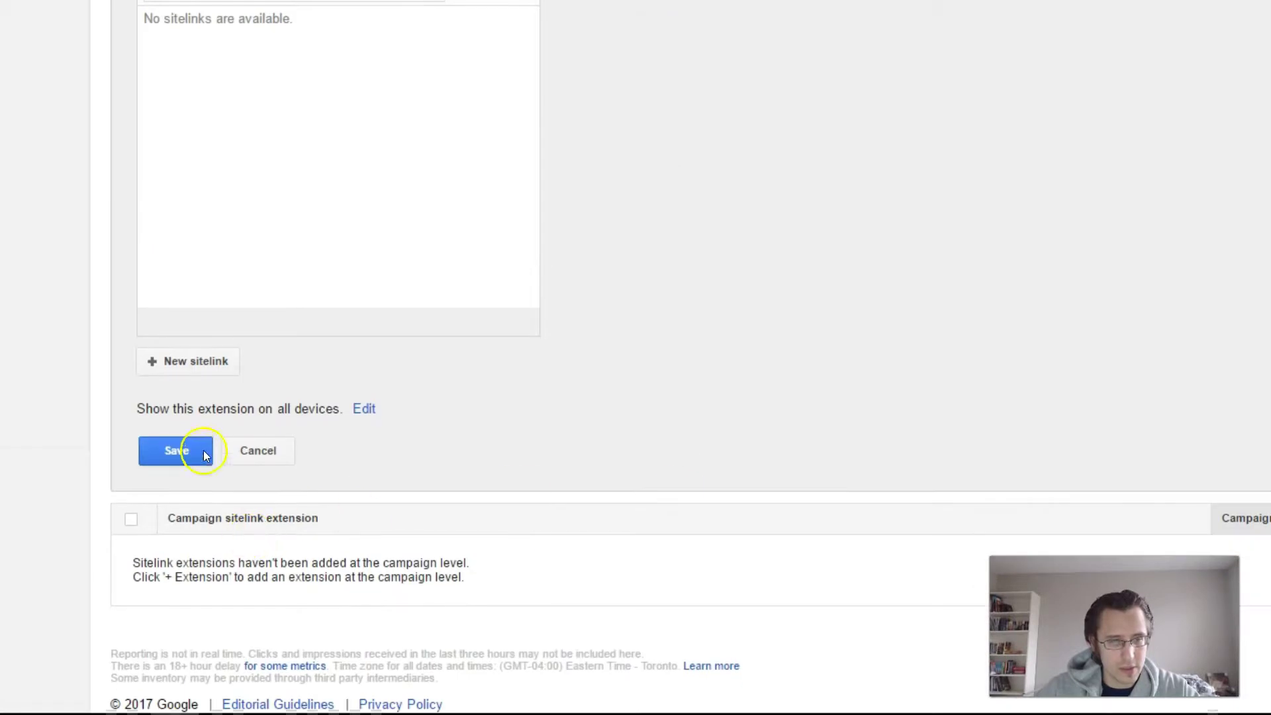
Step: Start a new sitelink for the campaign and set its link text to "about us"
click(193, 366)
click(814, 78)
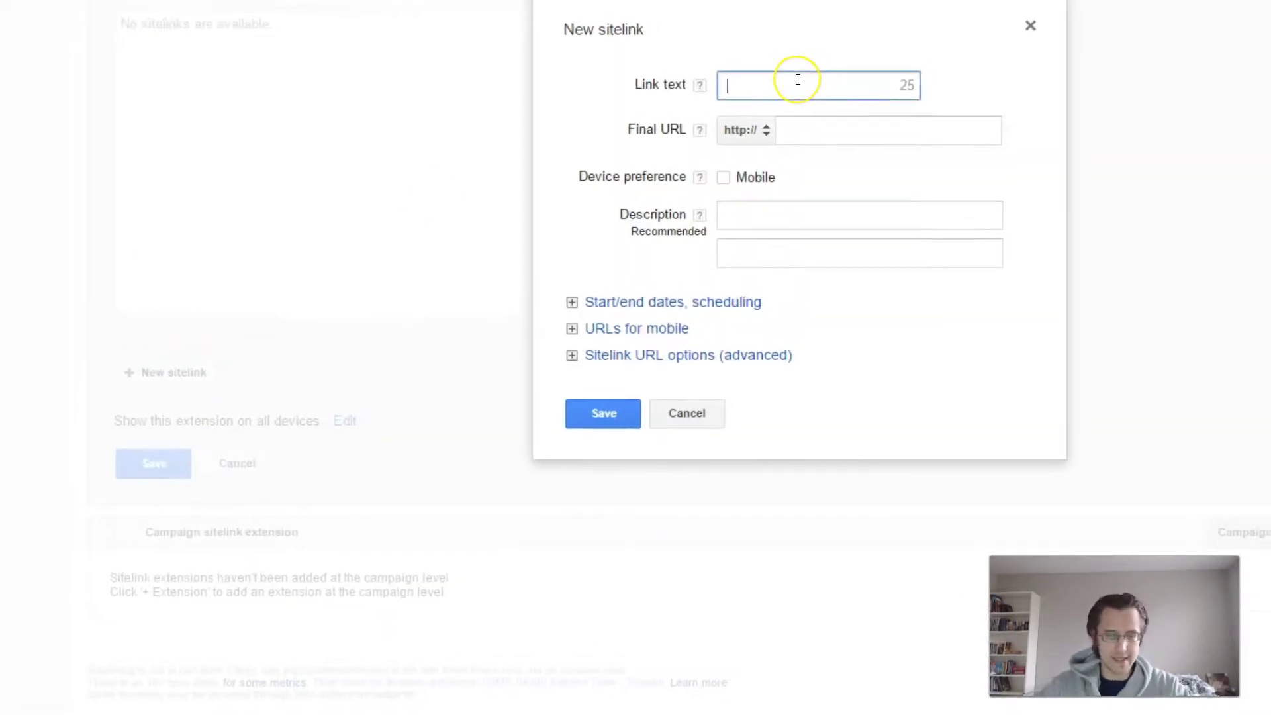
text(about u)
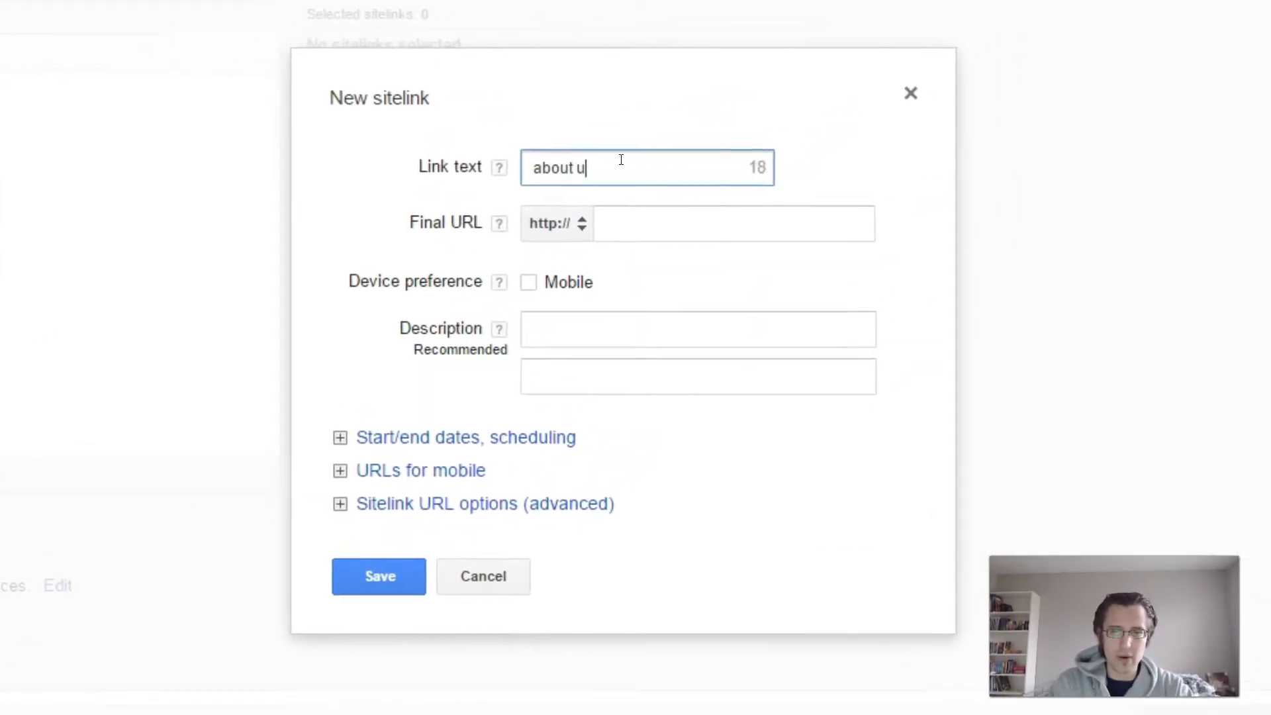
text(s)
key(Tab)
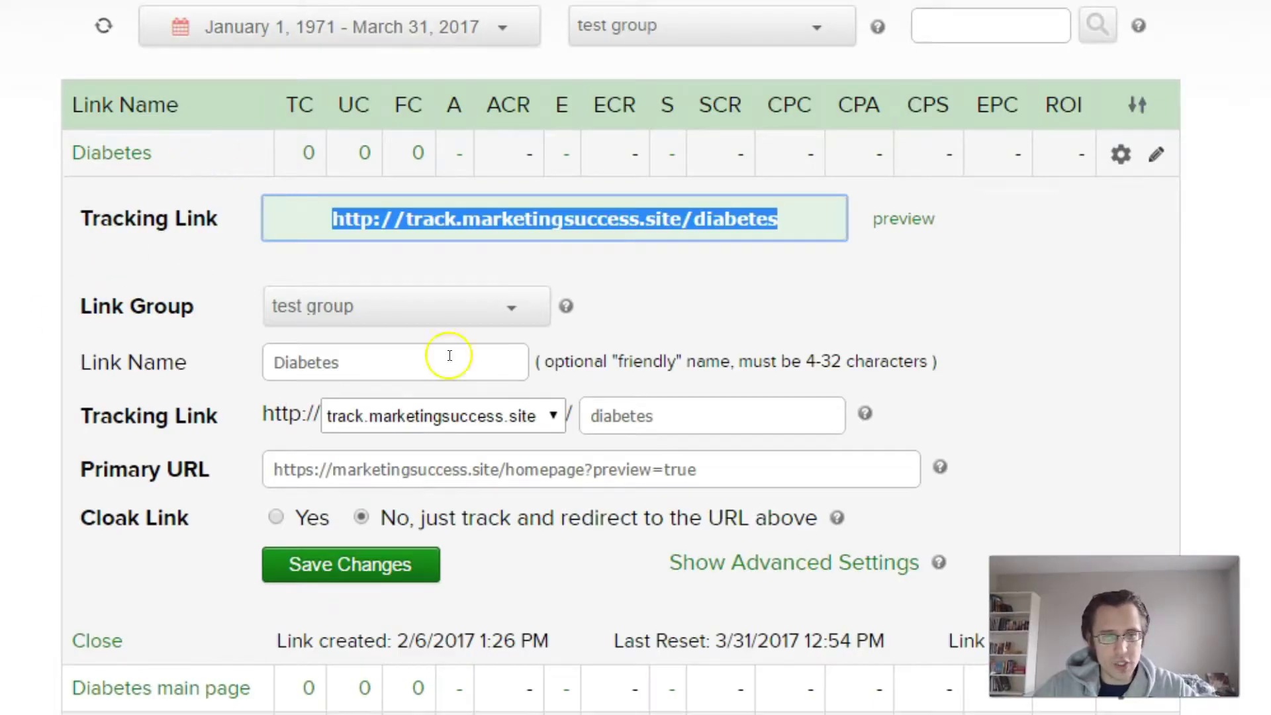
triple_click(484, 470)
key(ctrl+c)
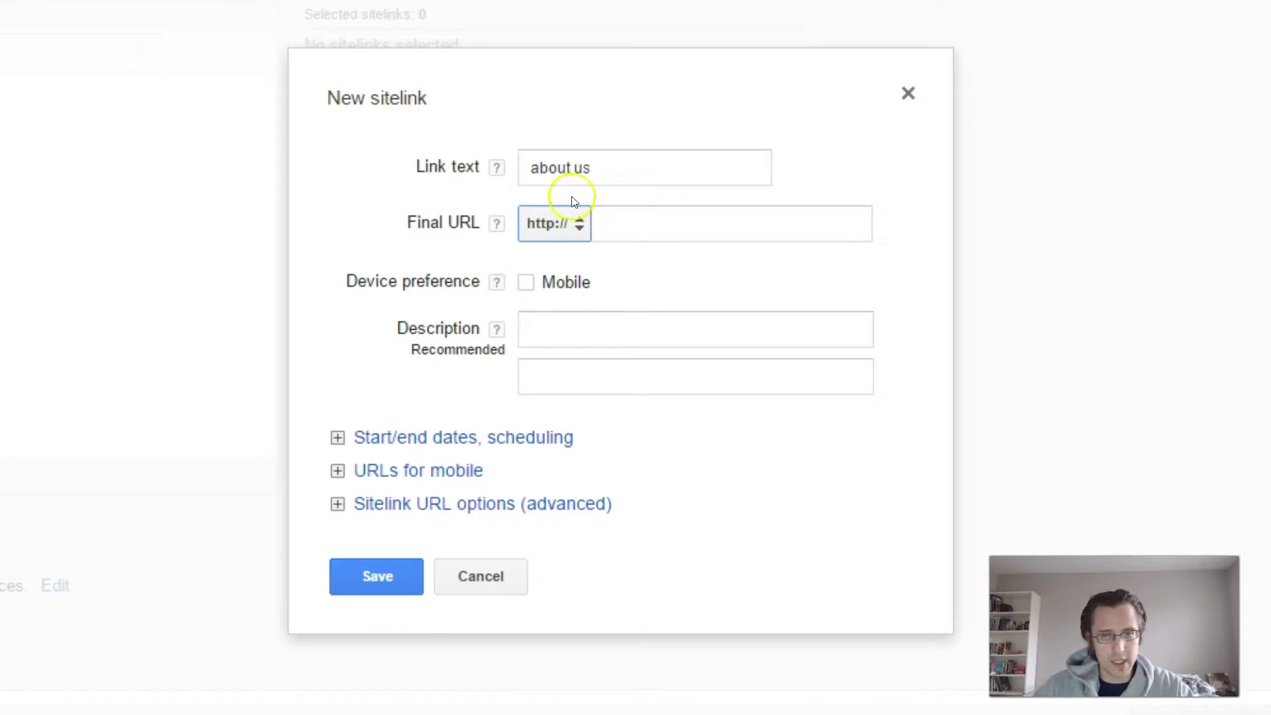
click(632, 221)
key(ctrl+v)
key(shift+Home)
click(645, 224)
key(BackSpace)
key(BackSpace)
key(BackSpace)
key(BackSpace)
key(BackSpace)
key(BackSpace)
key(BackSpace)
key(BackSpace)
click(554, 224)
click(559, 259)
Step: Fill in the sitelink's two description lines with "read about us" and "great stuff"
click(551, 326)
text(read about us)
key(Tab)
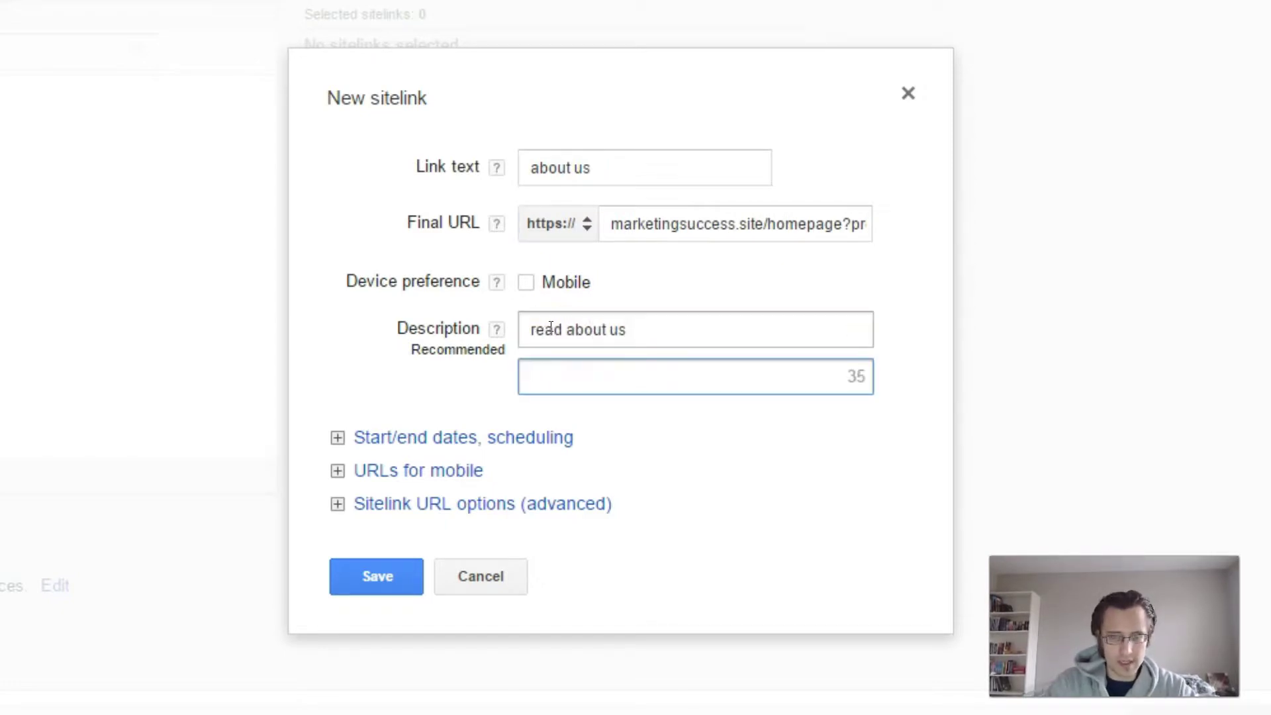
text(great stuff)
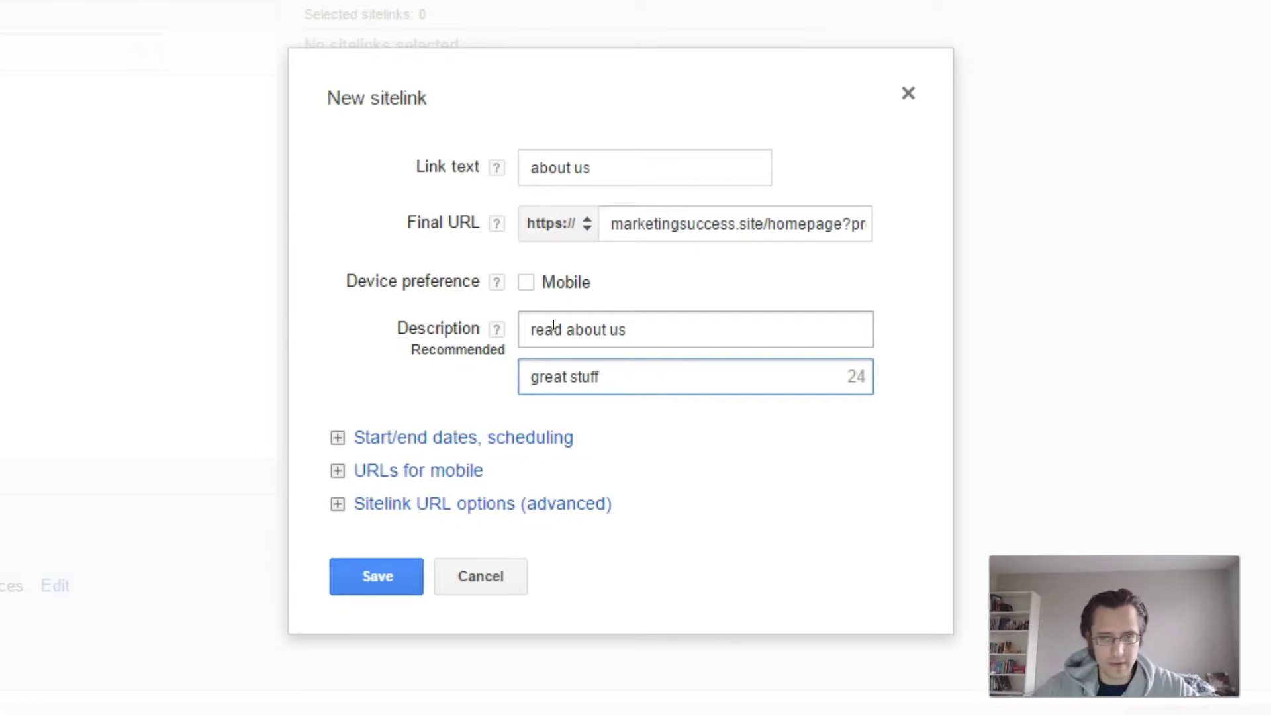
click(474, 506)
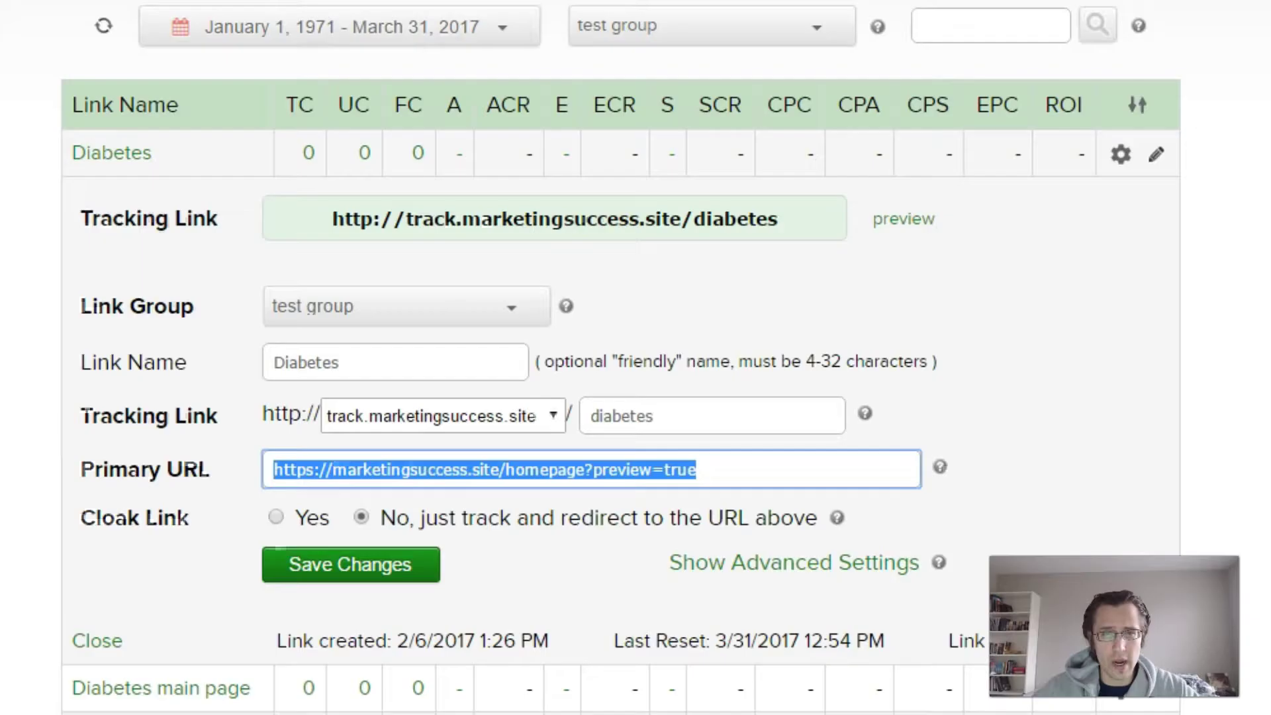
click(400, 212)
key(ctrl+c)
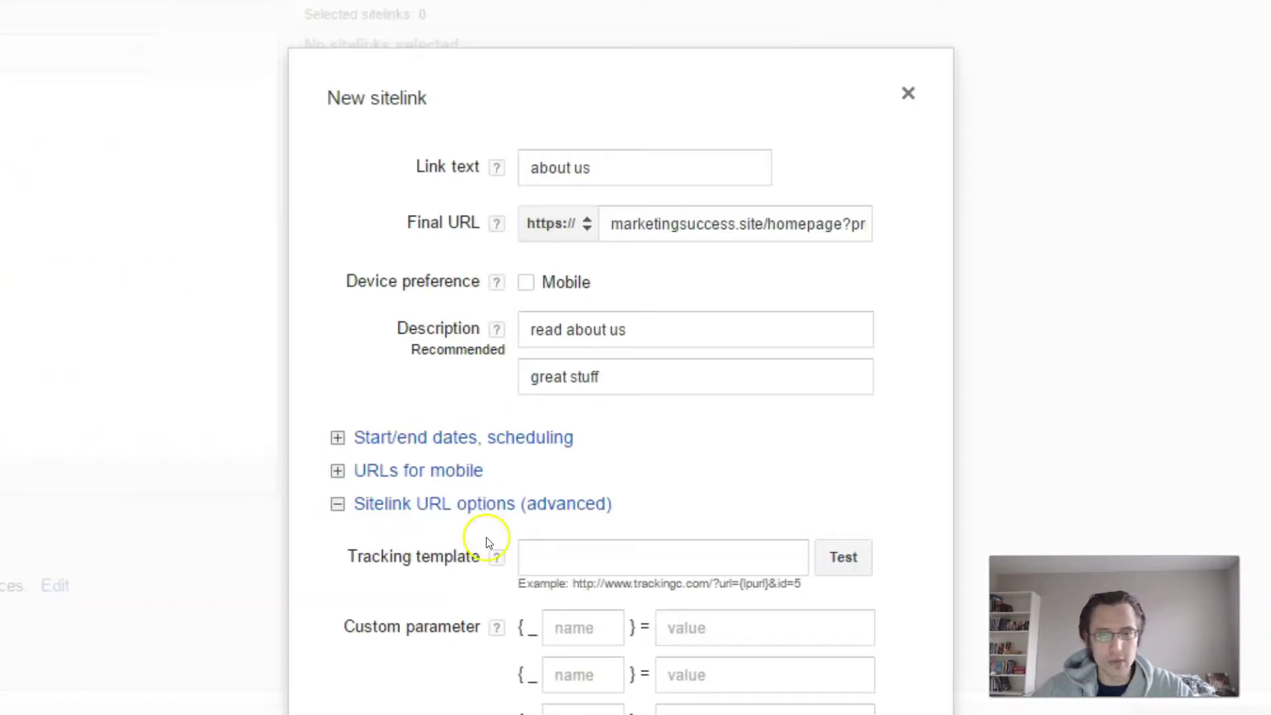
click(556, 553)
key(ctrl+v)
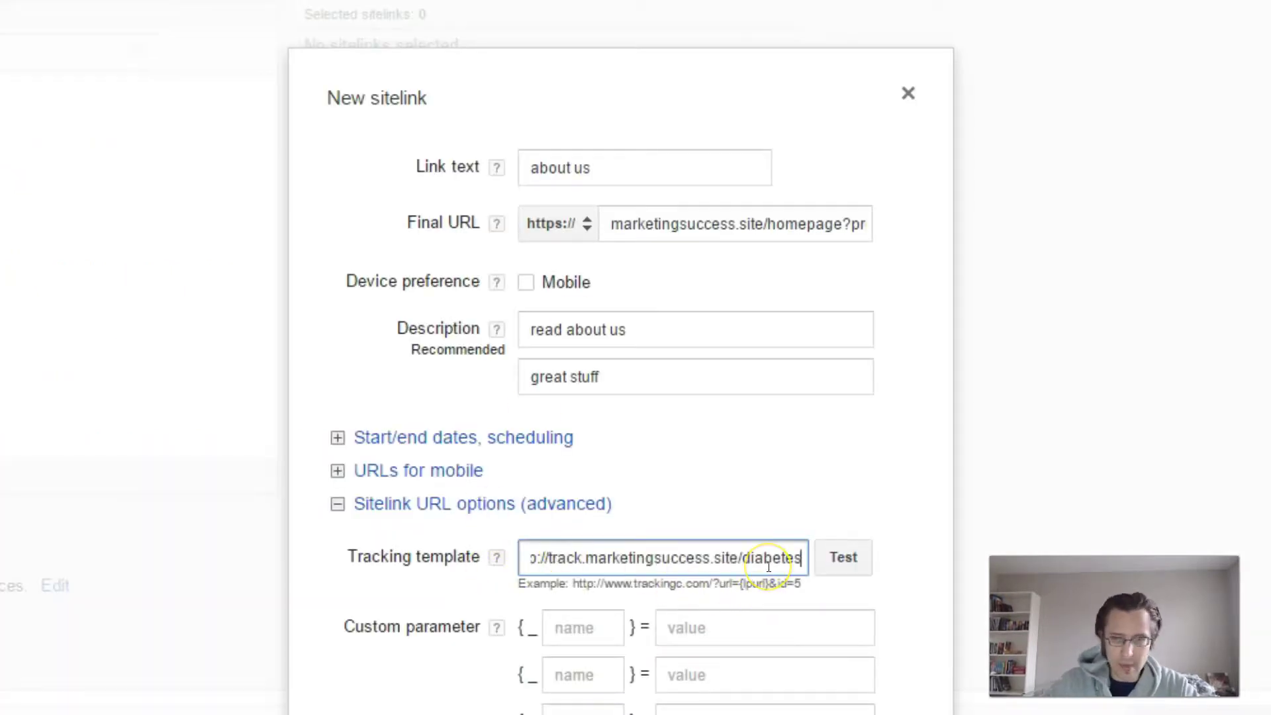
Step: Append "/sitelinke-aboutus/#section122" to the tracking template and save the about us sitelink
text(/)
text(sitelinke)
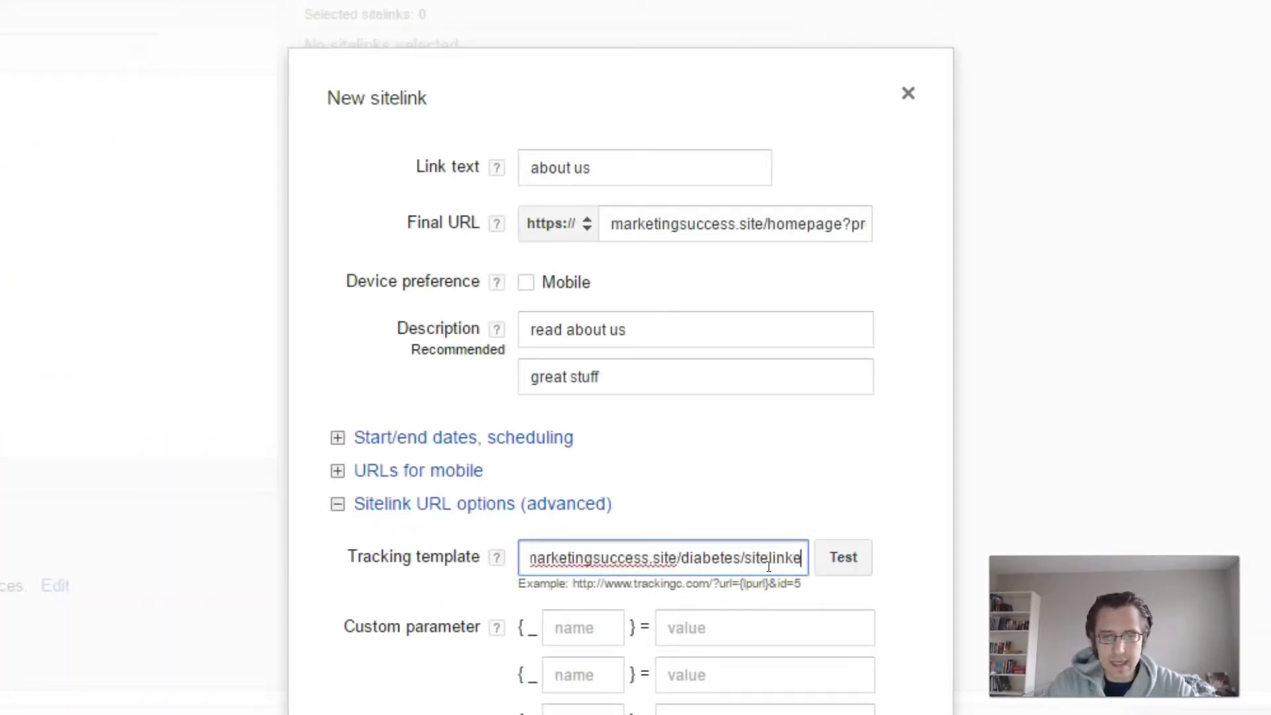
text(-aboutus)
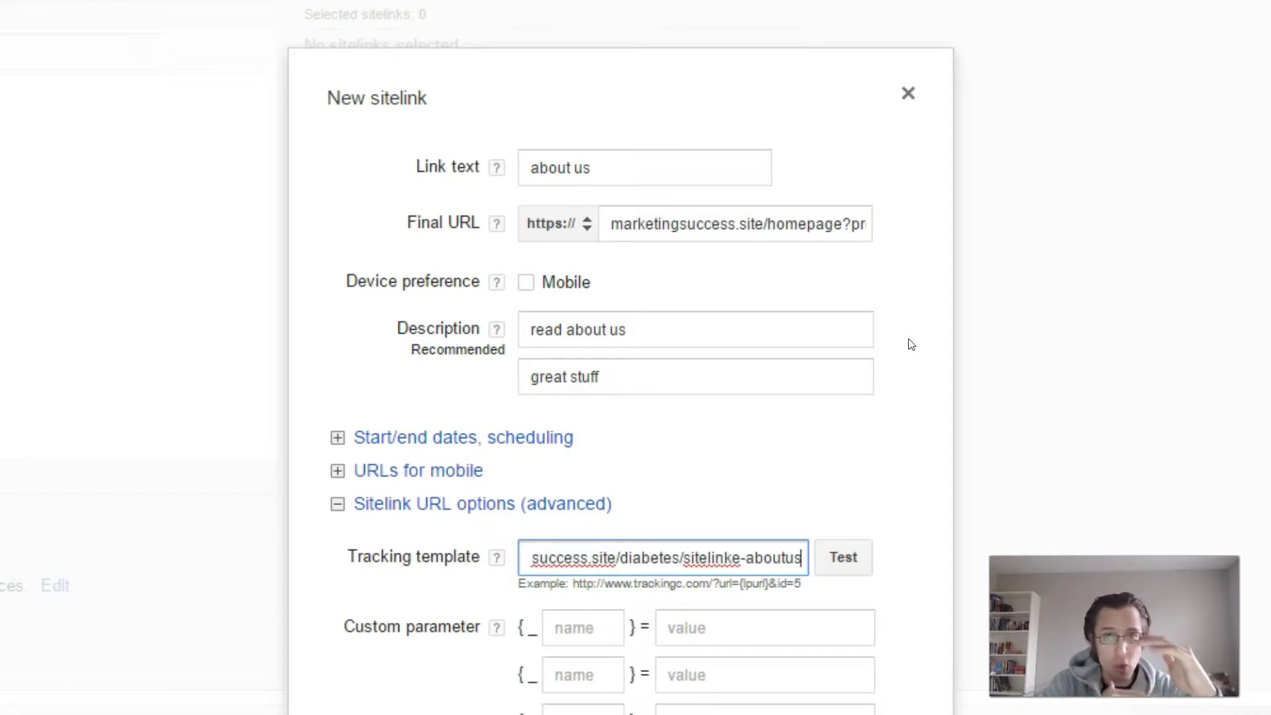
text(/)
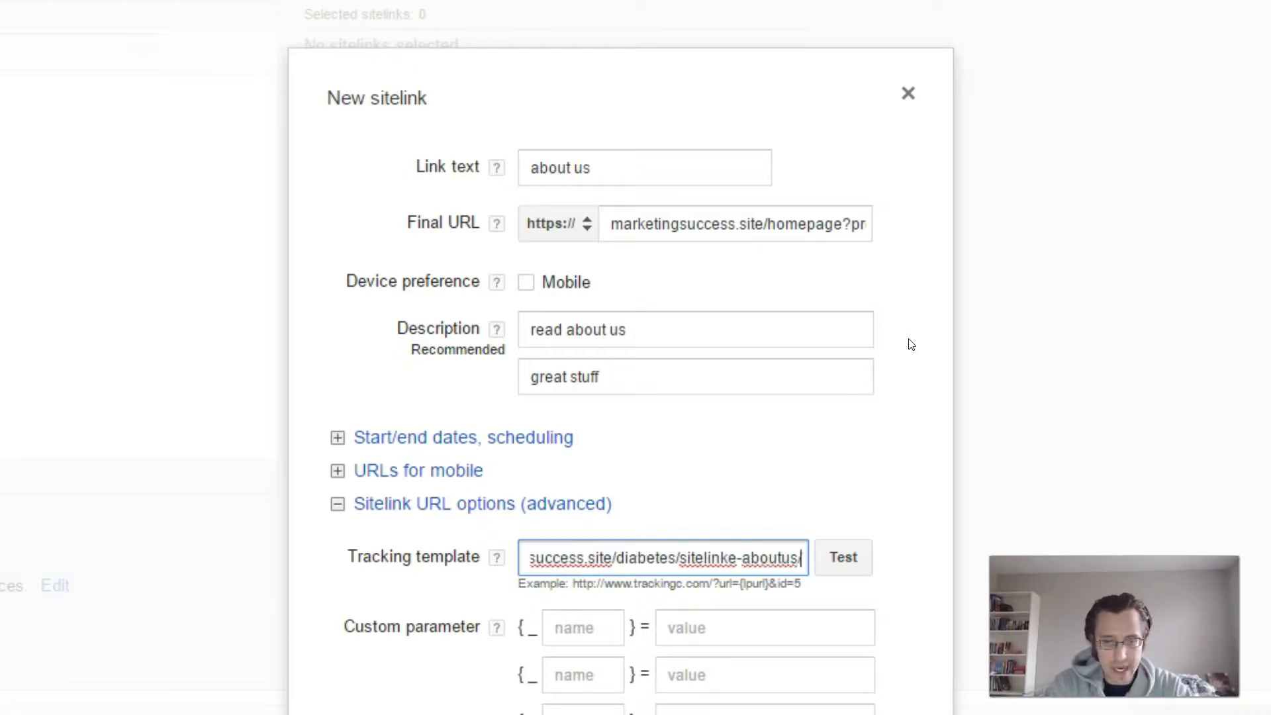
text(#section122)
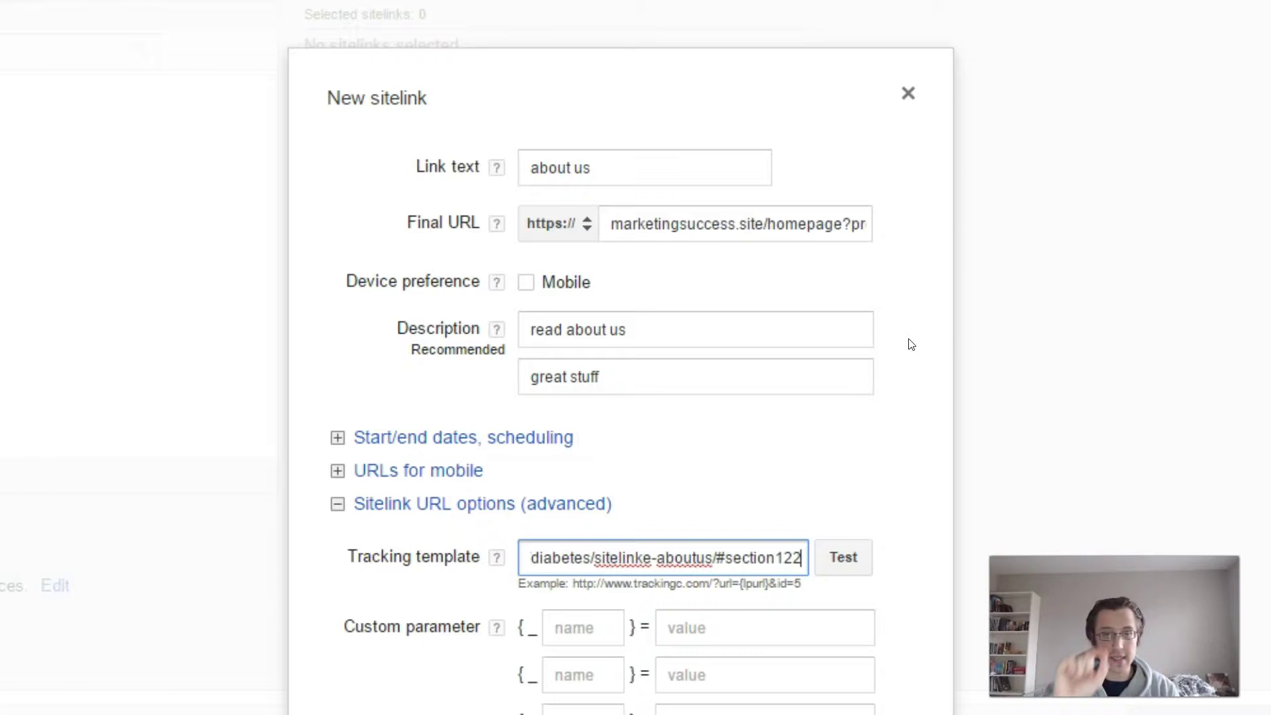
drag(626, 559, 831, 581)
click(845, 549)
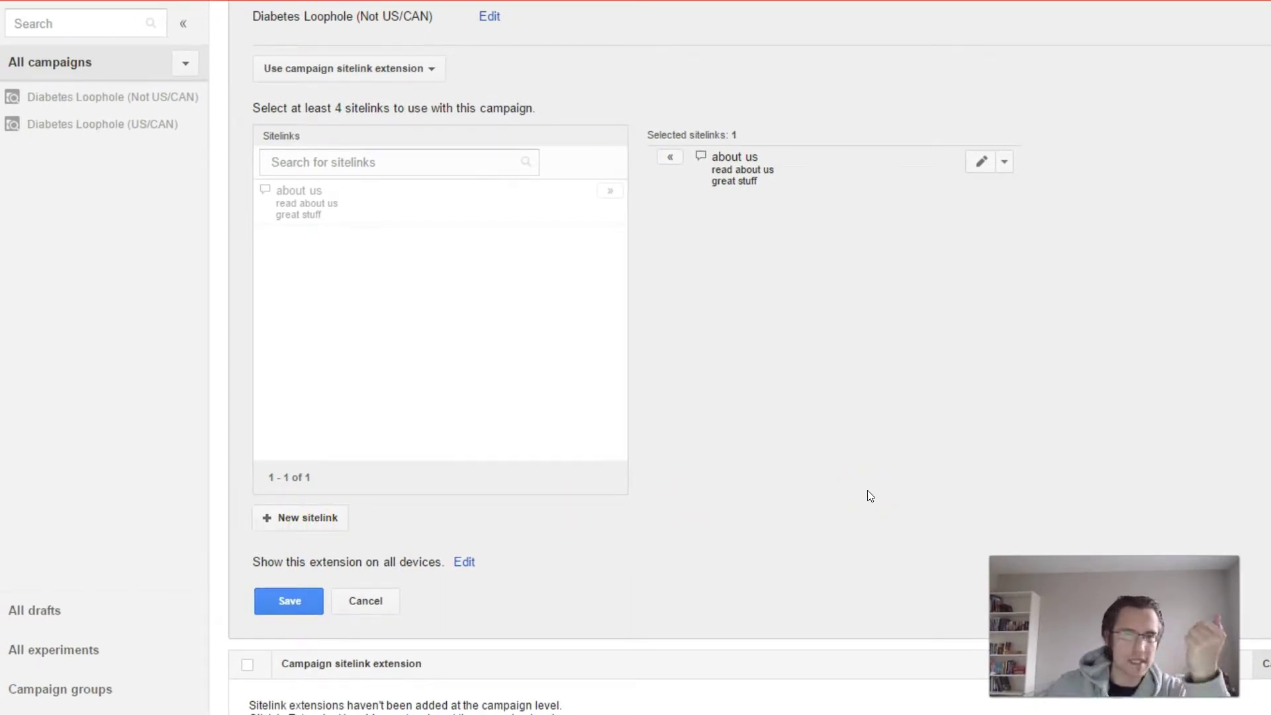
Step: Review the minimum number of sitelinks required for the campaign and examine the sitelinks under the ads in the Google lawyer search results
drag(336, 110, 521, 104)
click(529, 97)
scroll(781, 463, up, 5)
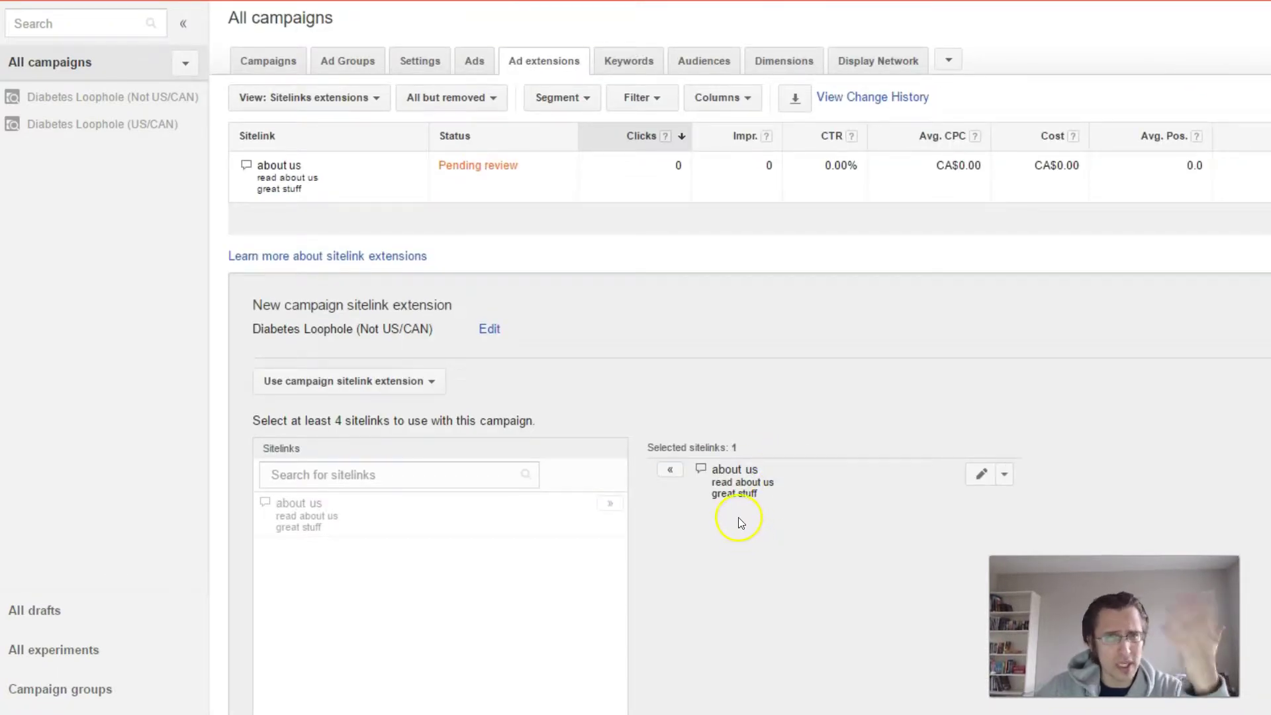
key(ctrl+Tab)
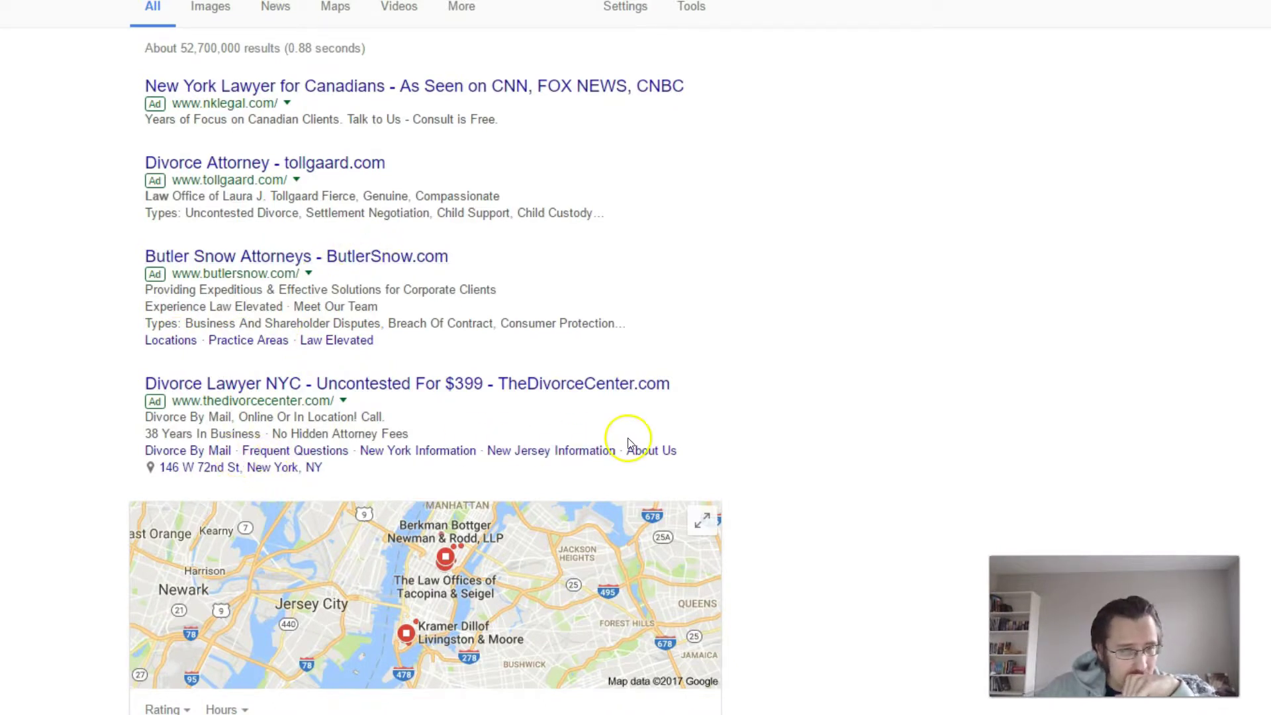
scroll(816, 429, down, 5)
scroll(816, 429, down, 5)
scroll(973, 457, up, 10)
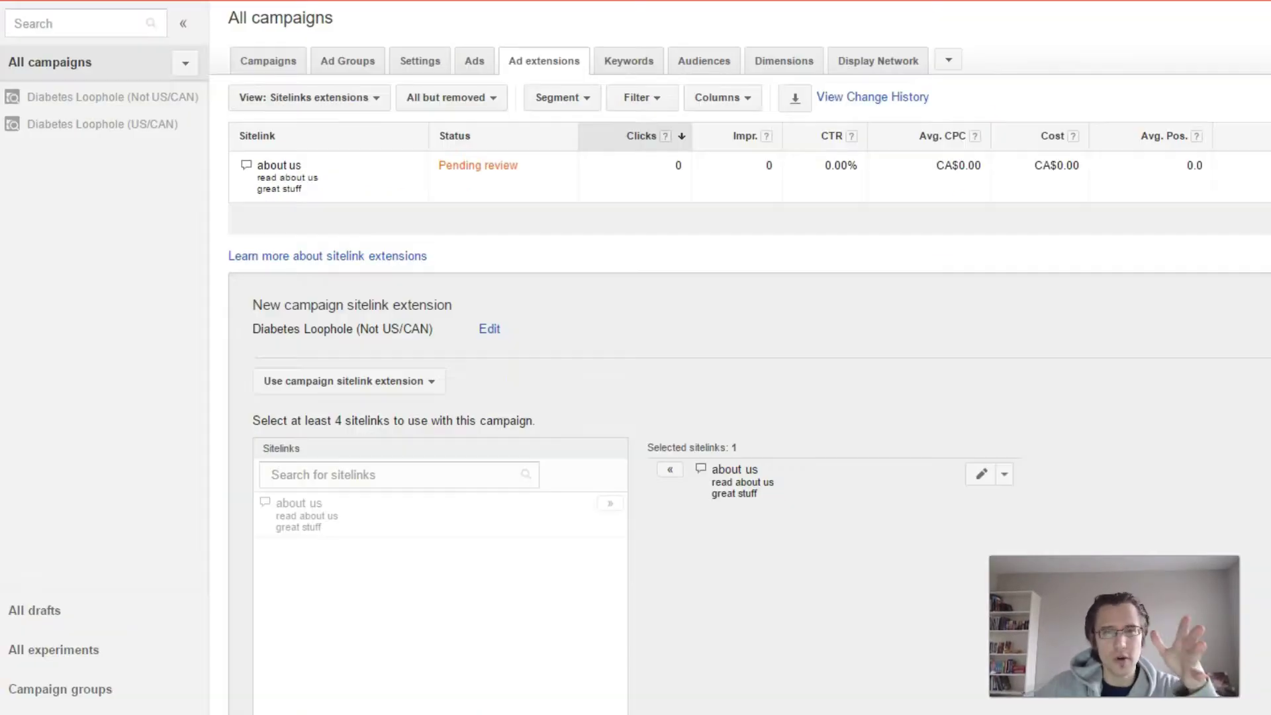
drag(269, 422, 531, 411)
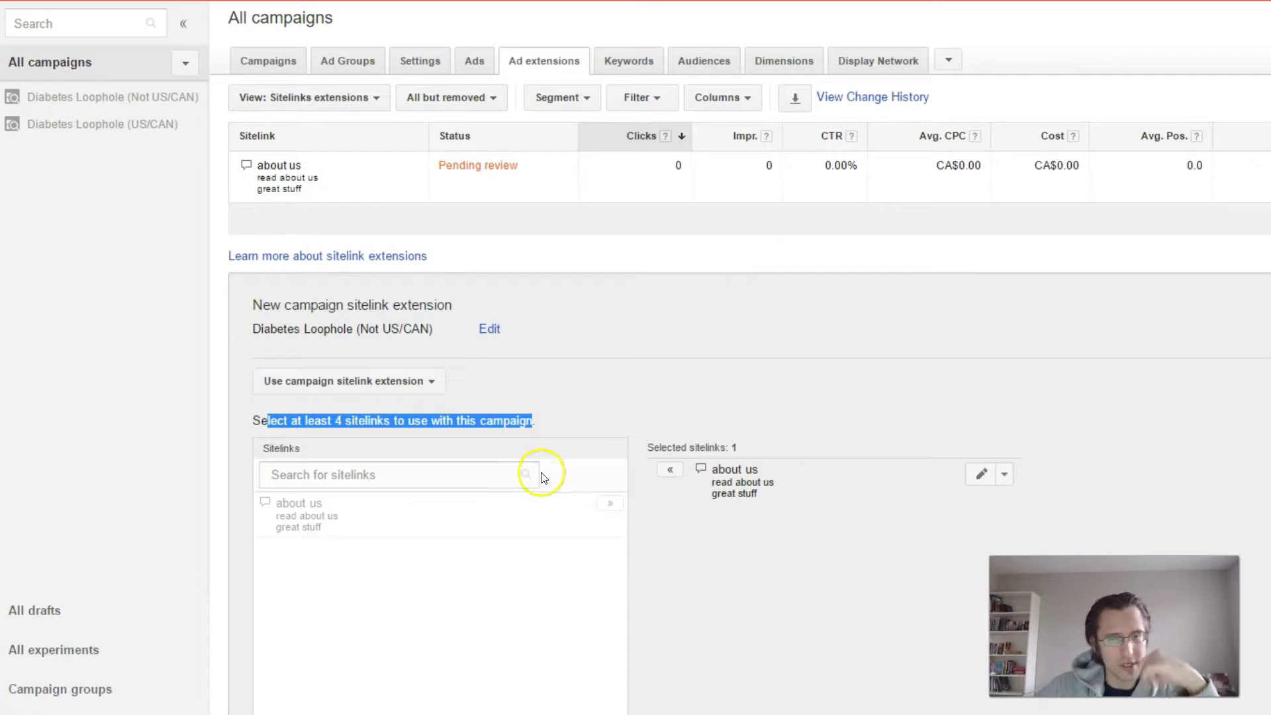
Step: Cancel the new campaign sitelink extension and switch the ad extensions view to callout extensions
scroll(646, 455, down, 5)
click(396, 598)
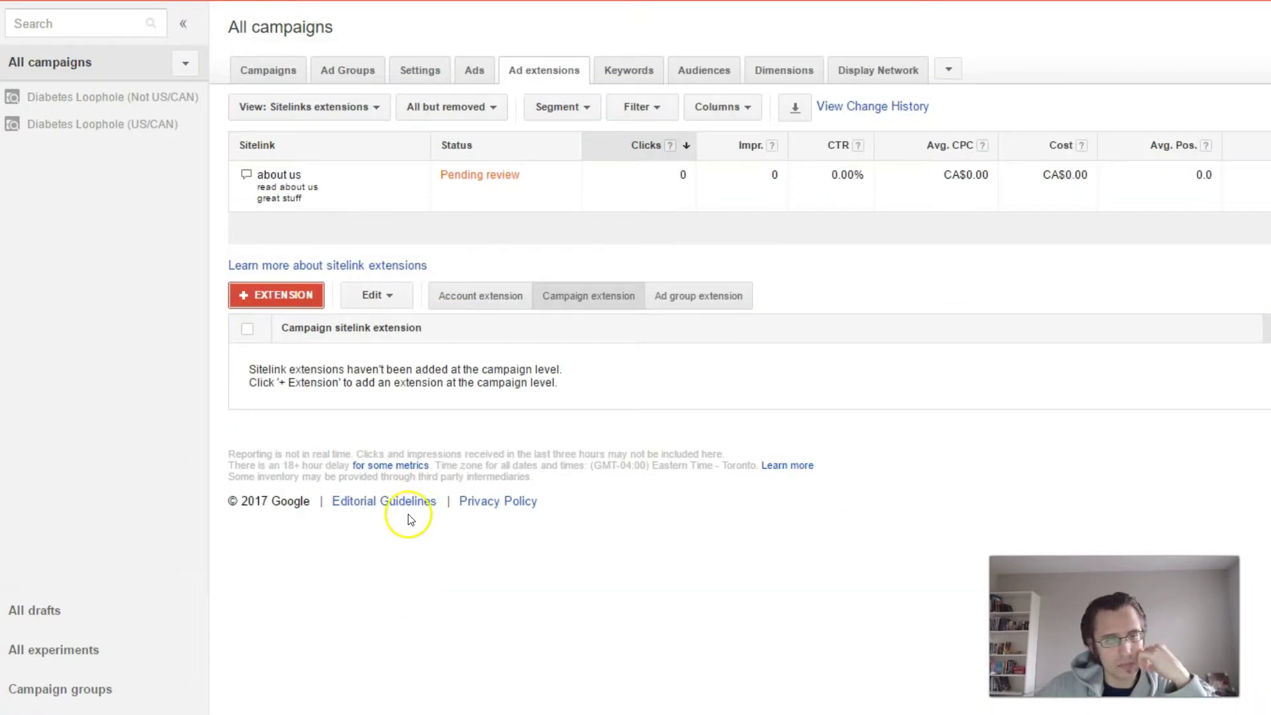
click(331, 106)
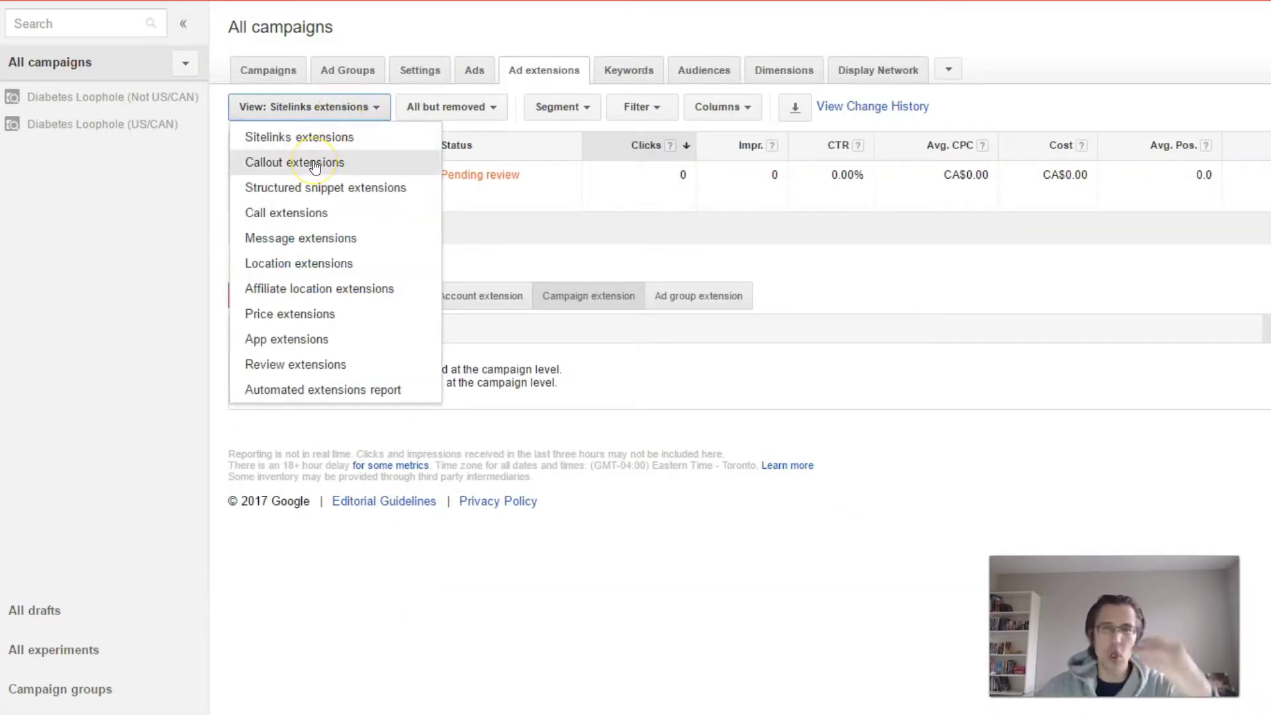
click(315, 164)
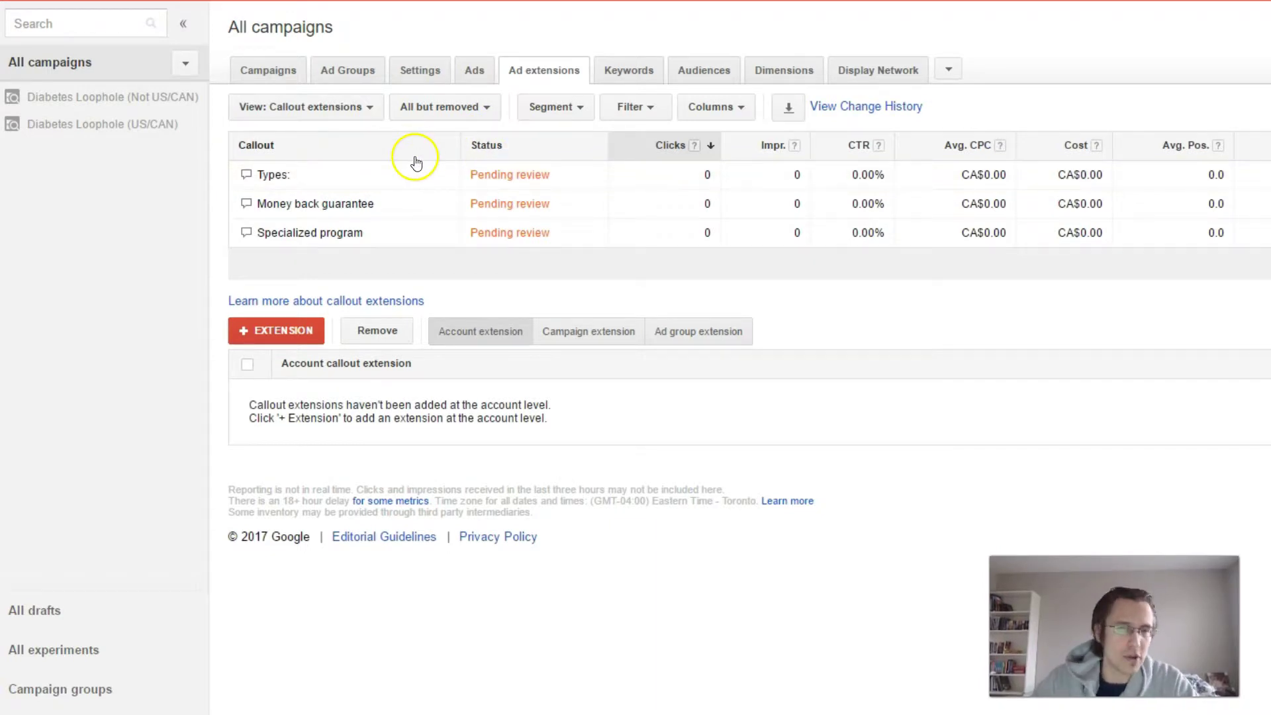
Step: Start a new account callout extension and remove the existing callouts Types:, Money back guarantee and Specialized program
click(288, 328)
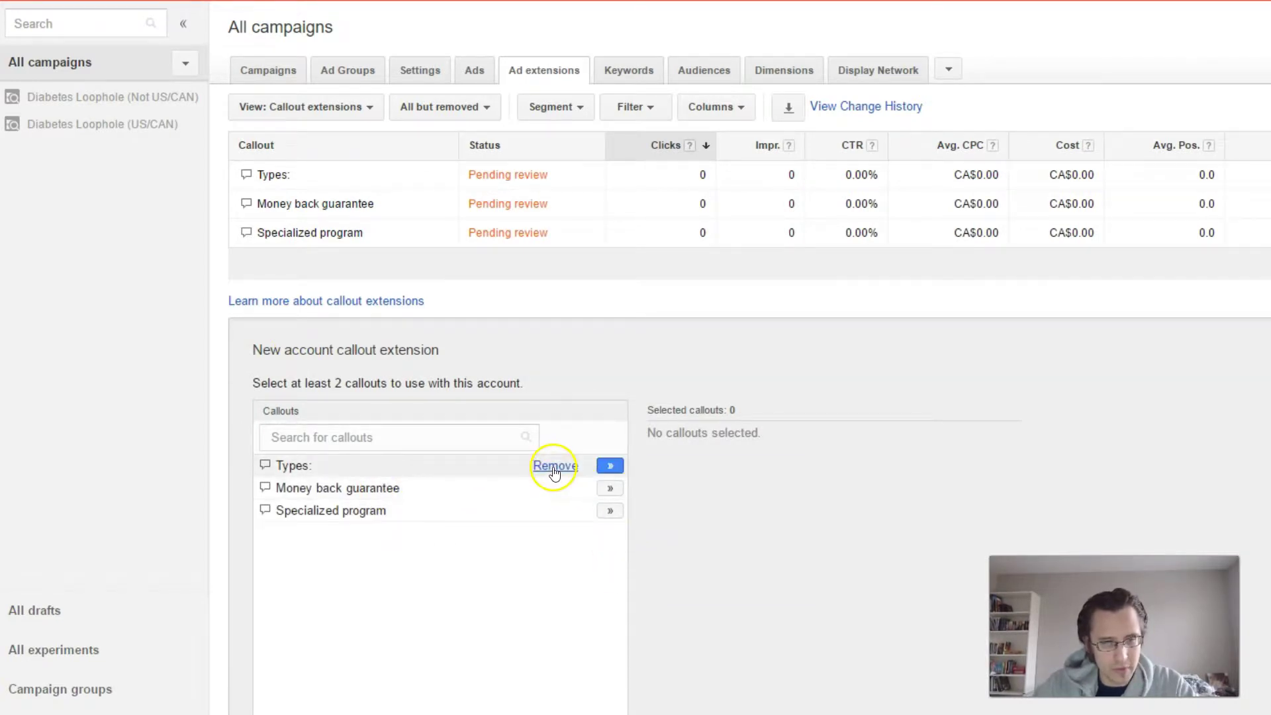
click(553, 460)
click(610, 543)
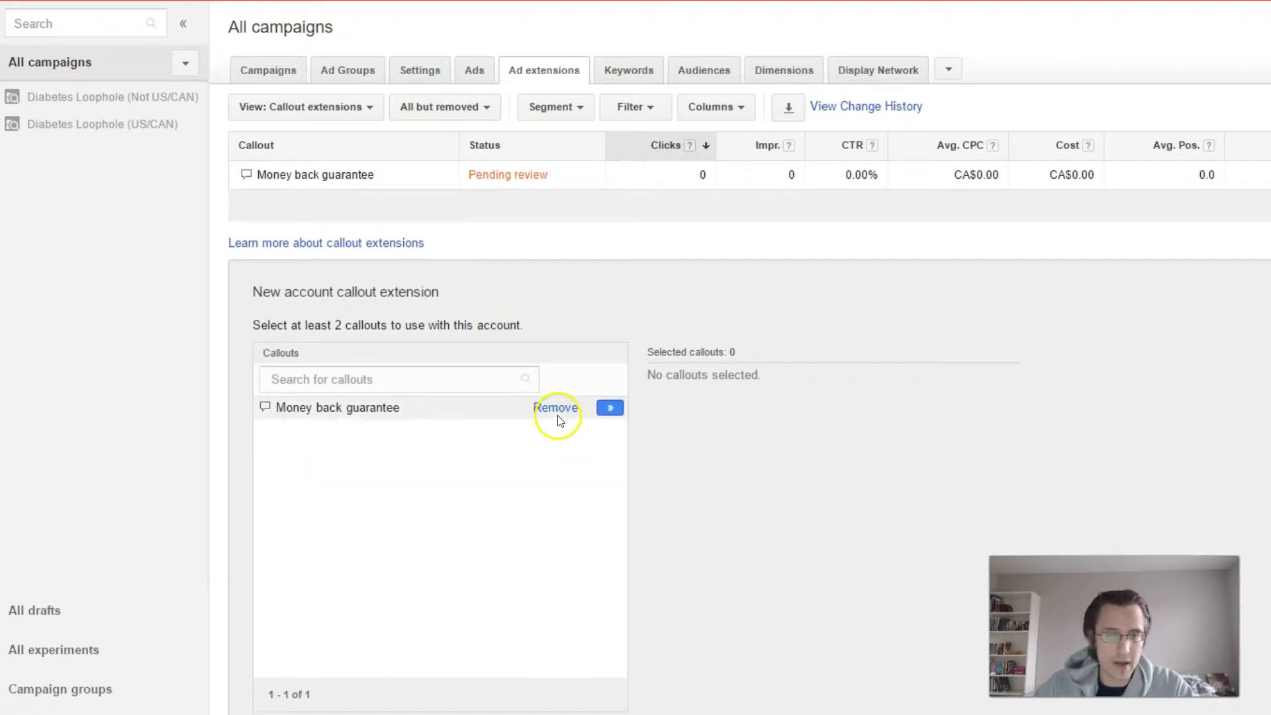
click(557, 407)
click(619, 491)
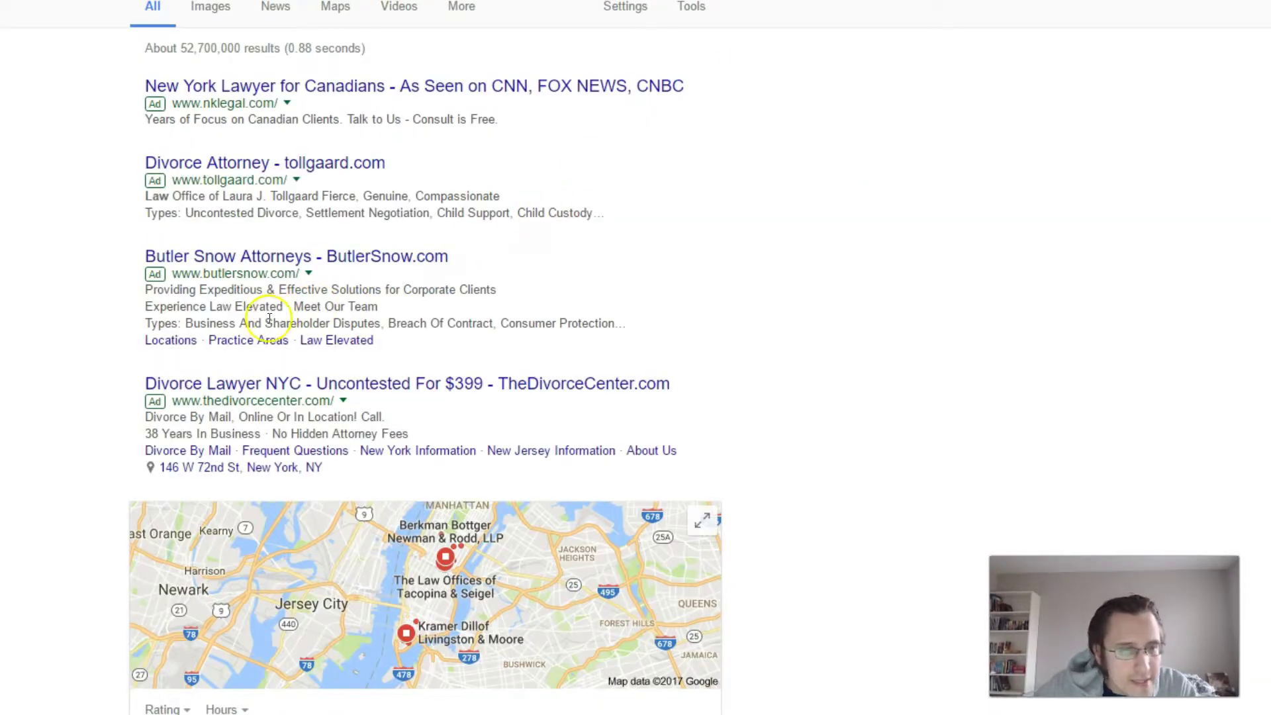
Step: Examine the callout line under the Butler Snow Attorneys ad in the Google search results
drag(137, 305, 383, 305)
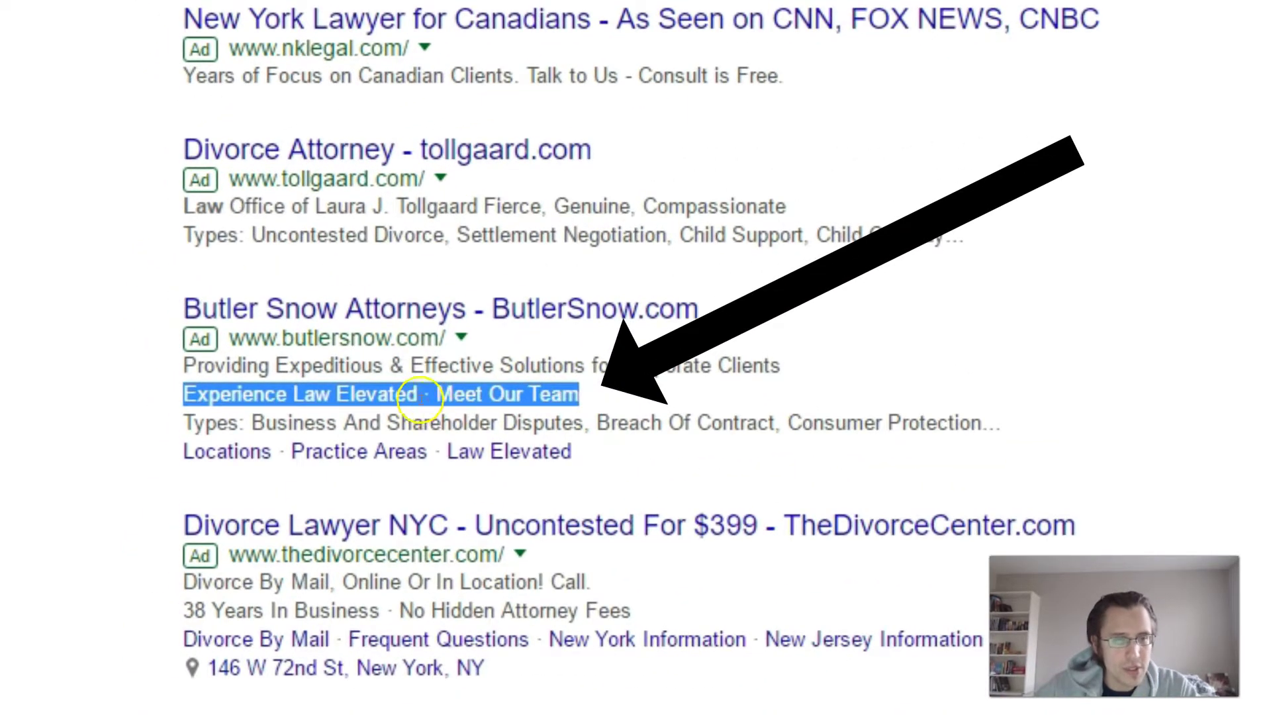
click(399, 375)
click(529, 400)
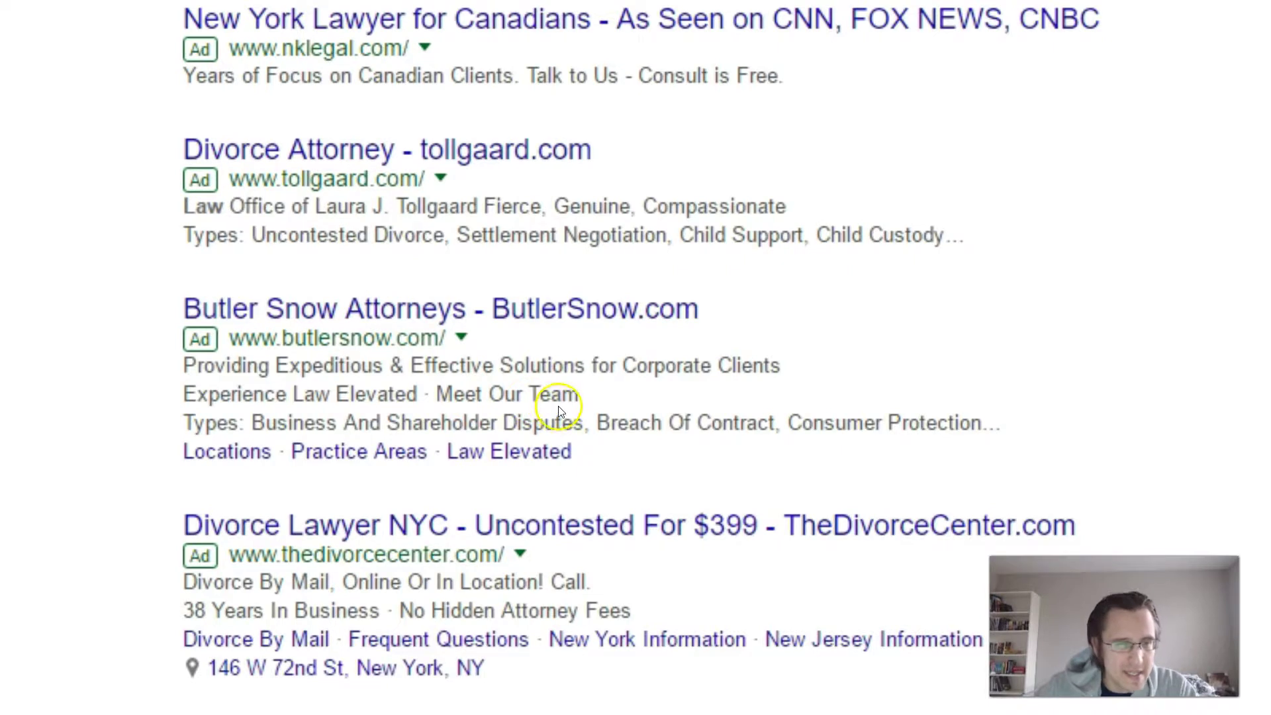
drag(196, 395, 567, 393)
click(426, 396)
double_click(426, 394)
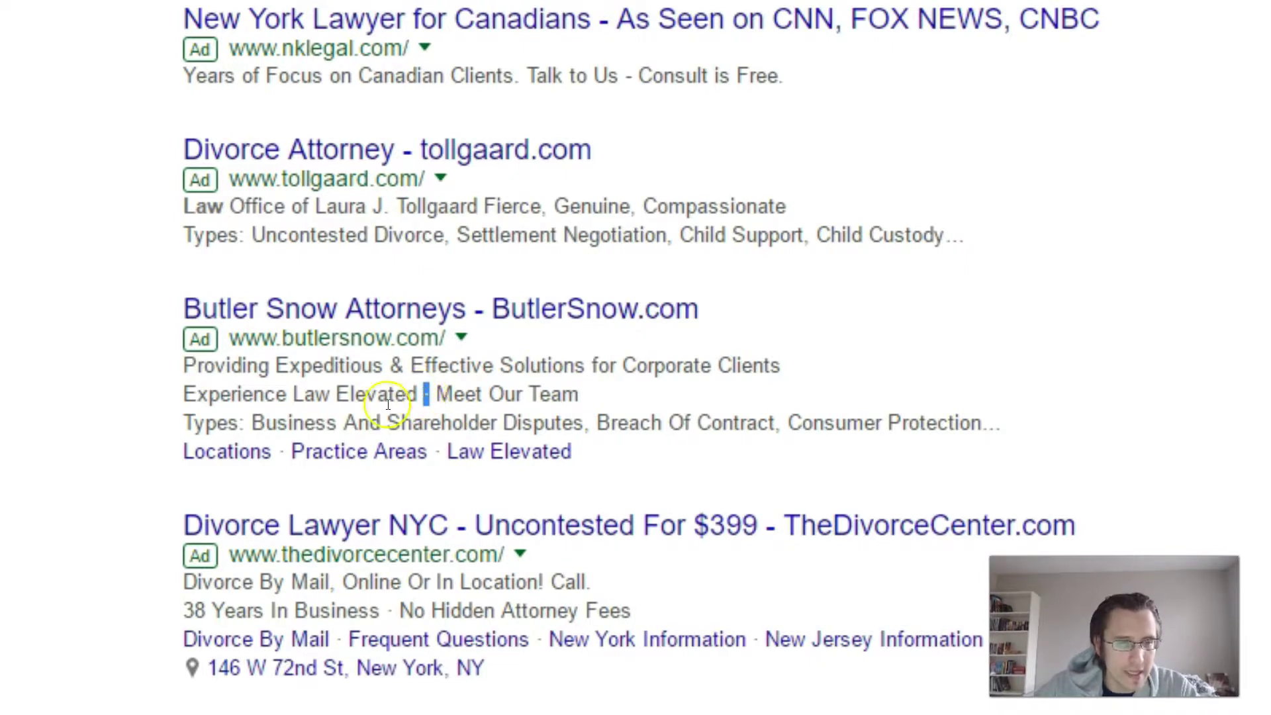
drag(185, 397, 536, 394)
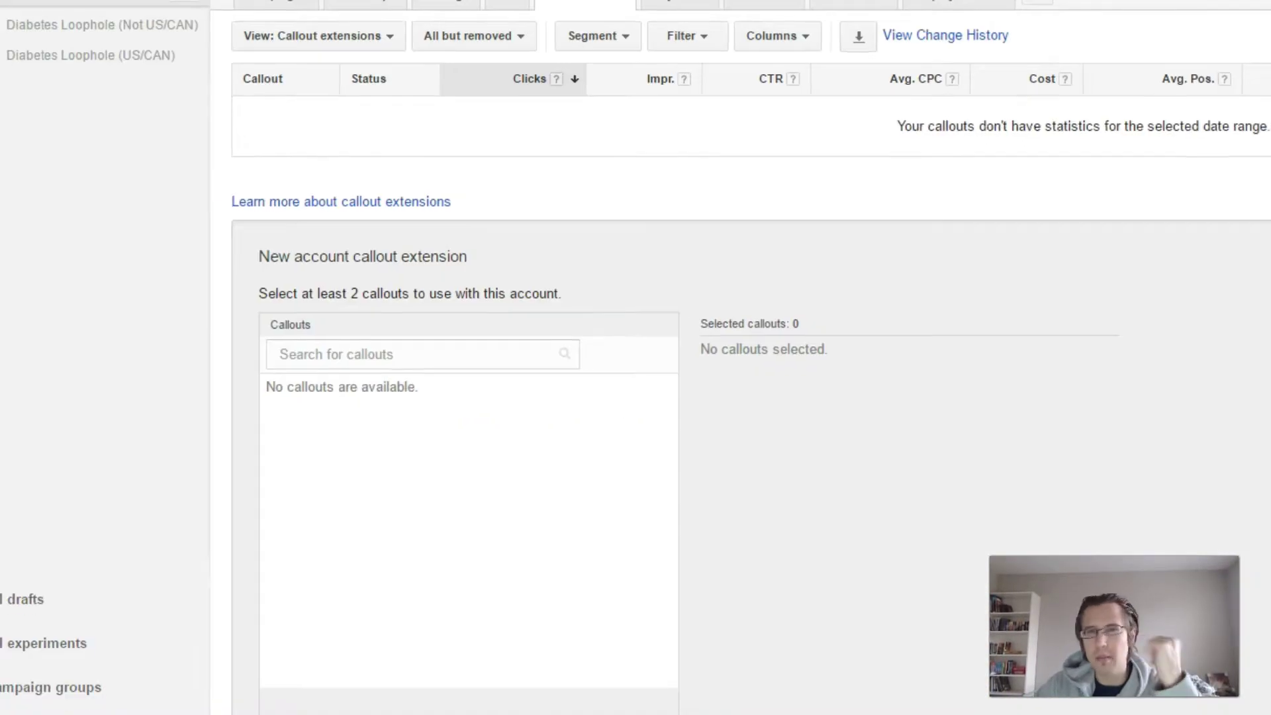
Step: Create two callouts for the account, "great service" and "money back guarantee", saving each one
click(274, 623)
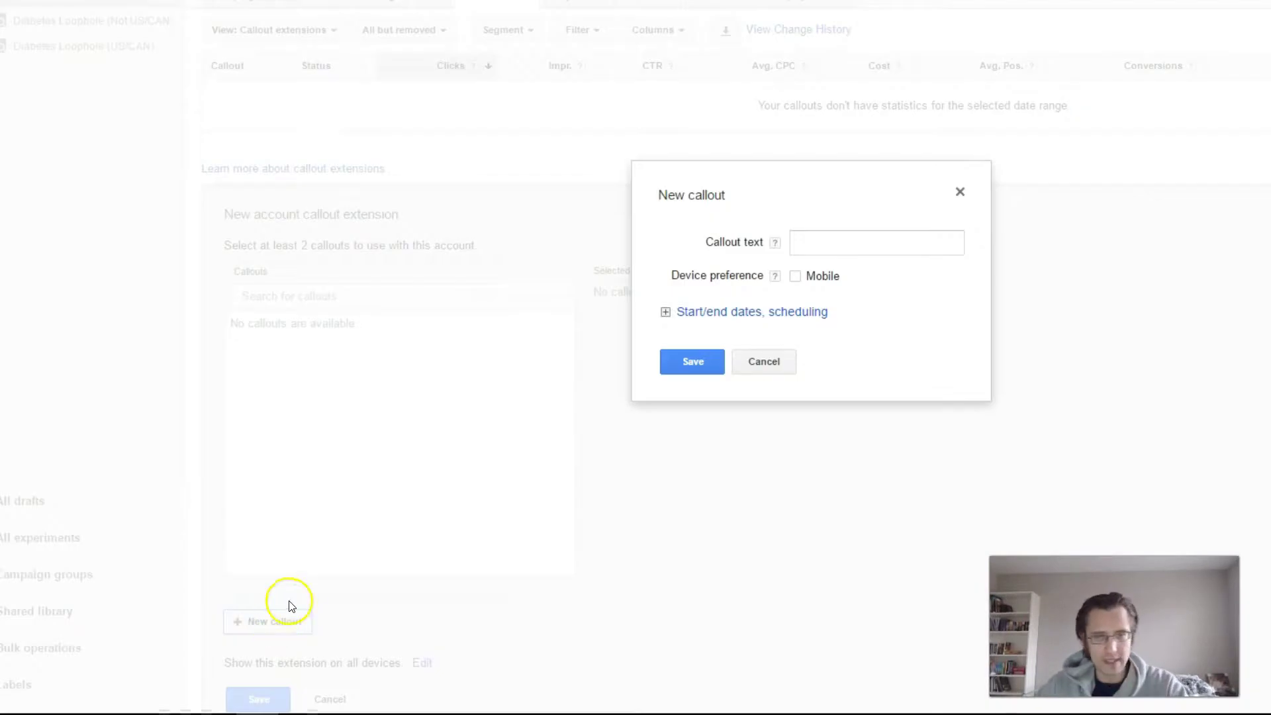
click(797, 242)
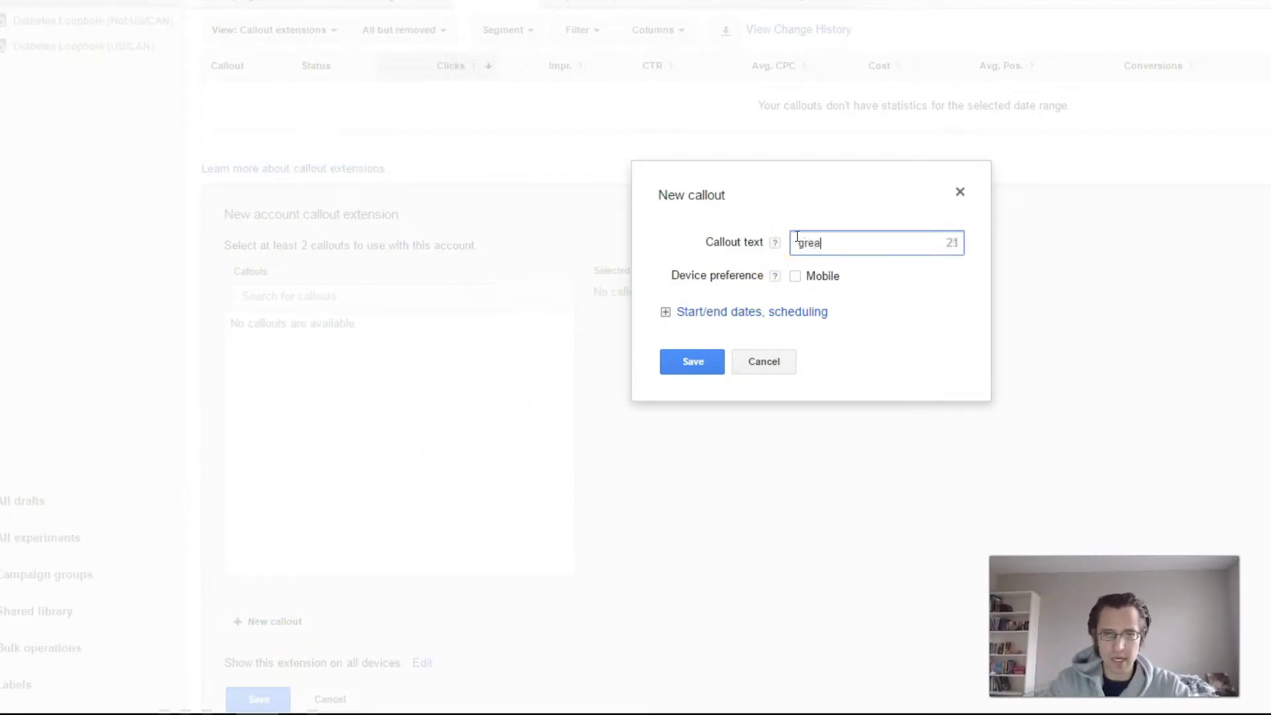
click(695, 358)
click(268, 620)
click(839, 244)
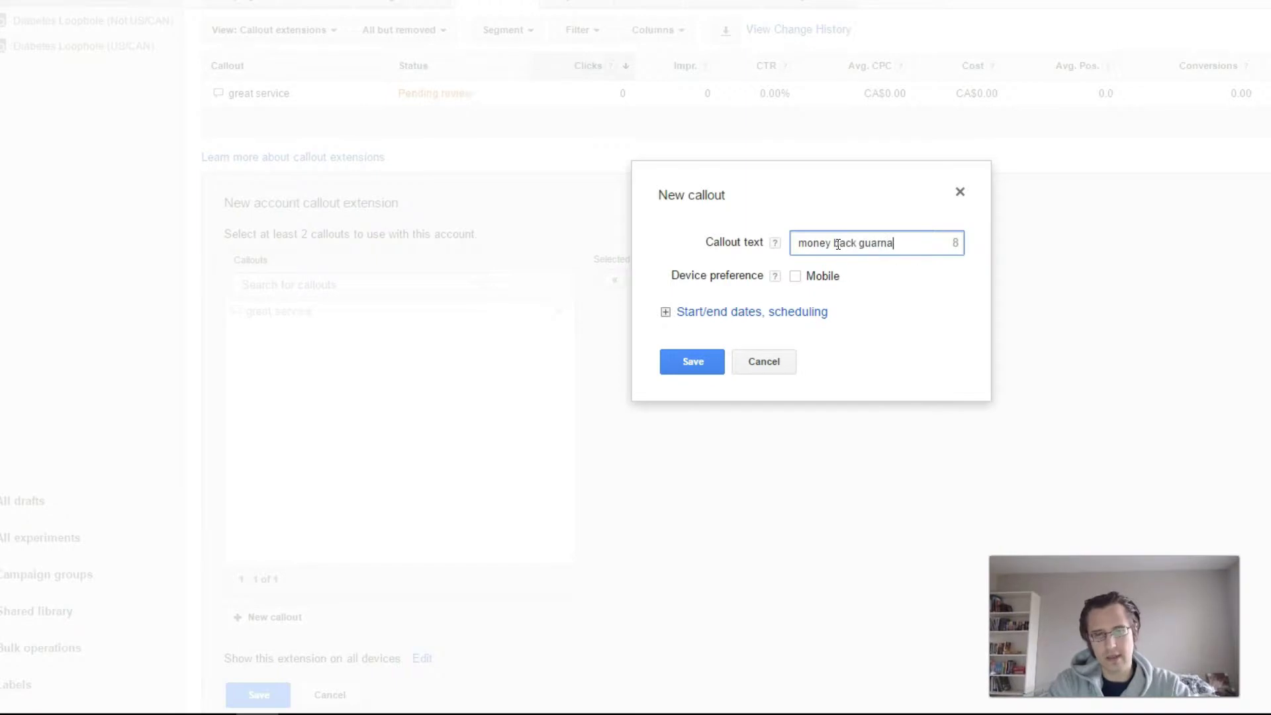
click(696, 362)
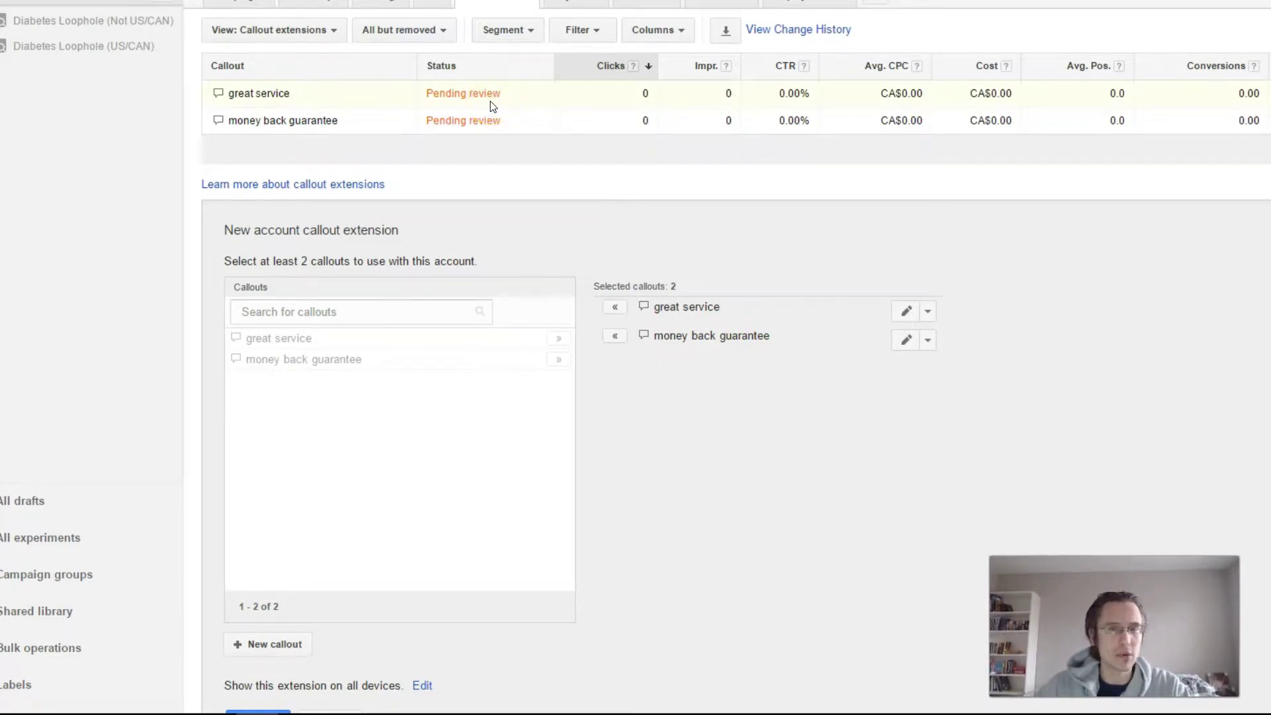
Step: Cancel the new account callout extension and switch the view to structured snippet extensions
click(748, 338)
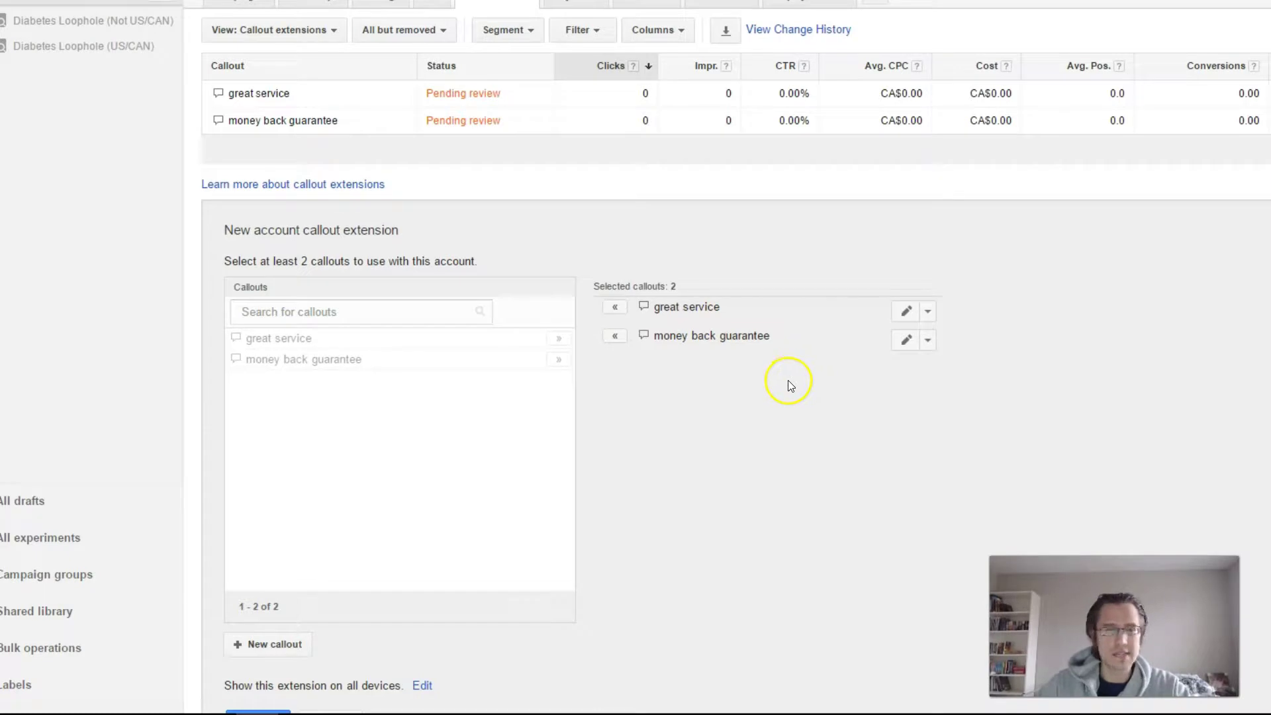
scroll(676, 391, down, 4)
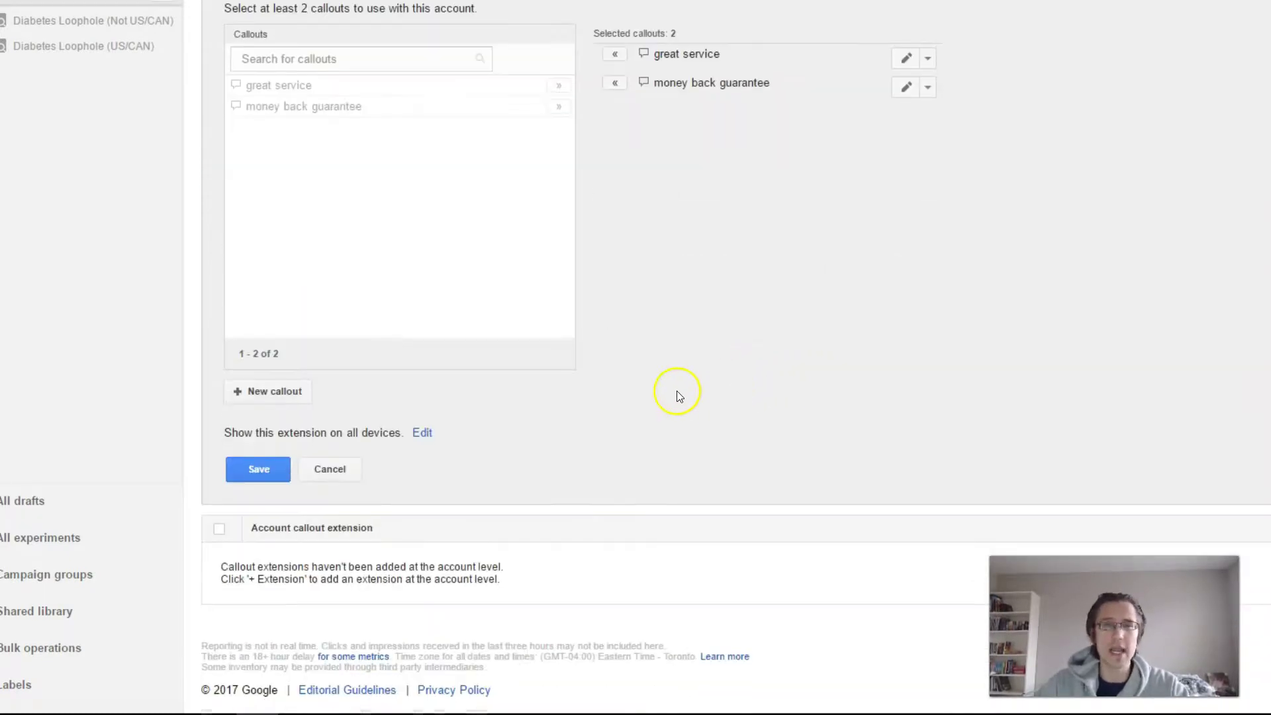
click(330, 470)
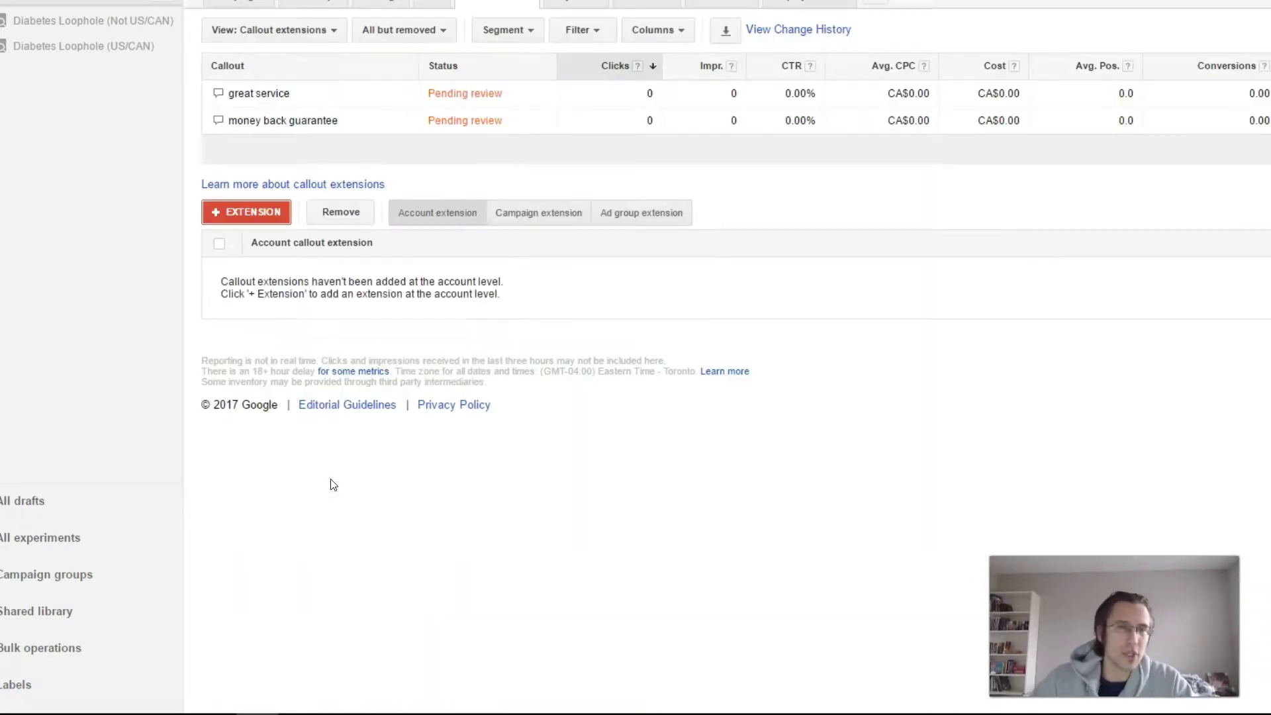
click(261, 22)
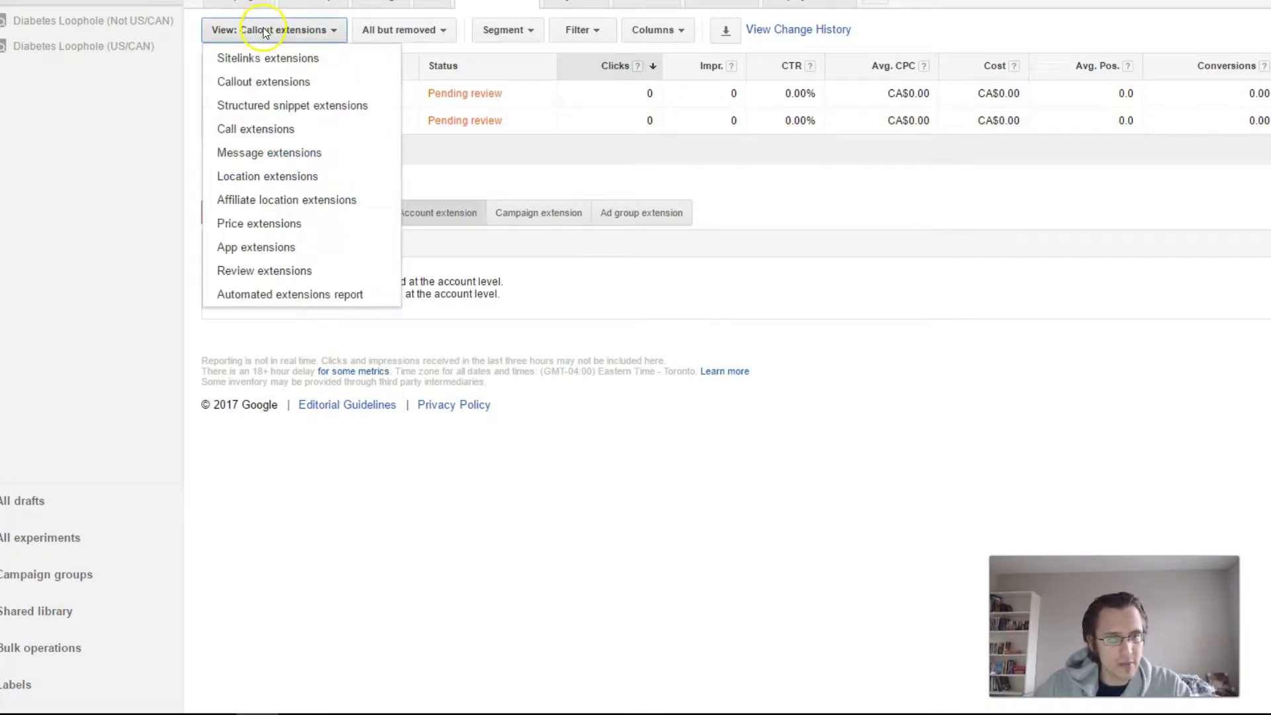
click(272, 104)
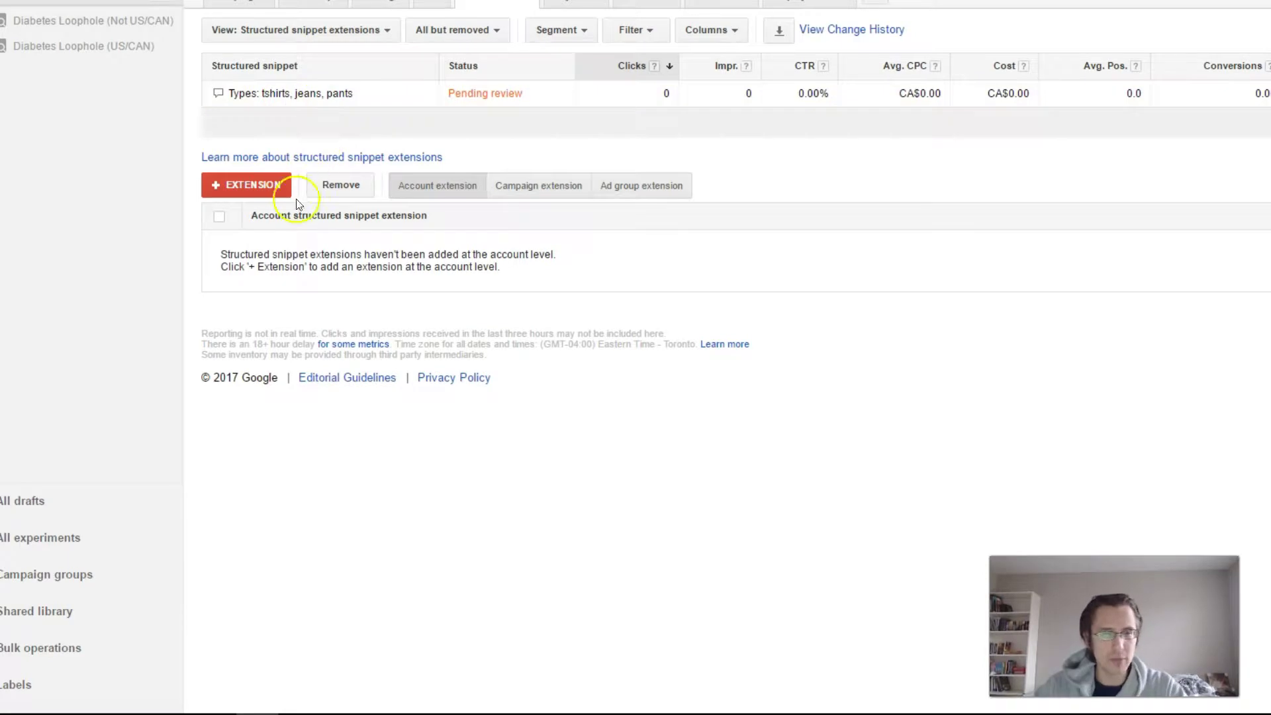
Step: Start a new account structured snippet extension and remove the existing snippet "Types: tshirts, jeans, pants"
click(278, 190)
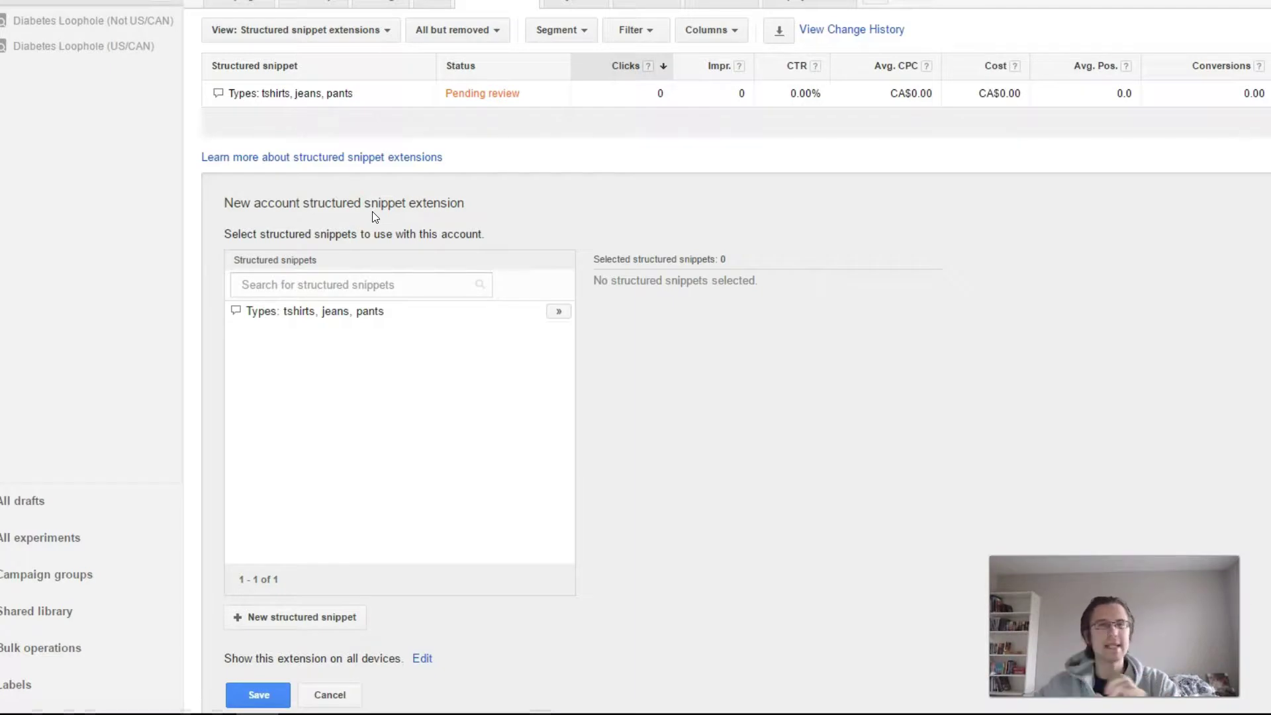
click(511, 311)
click(639, 403)
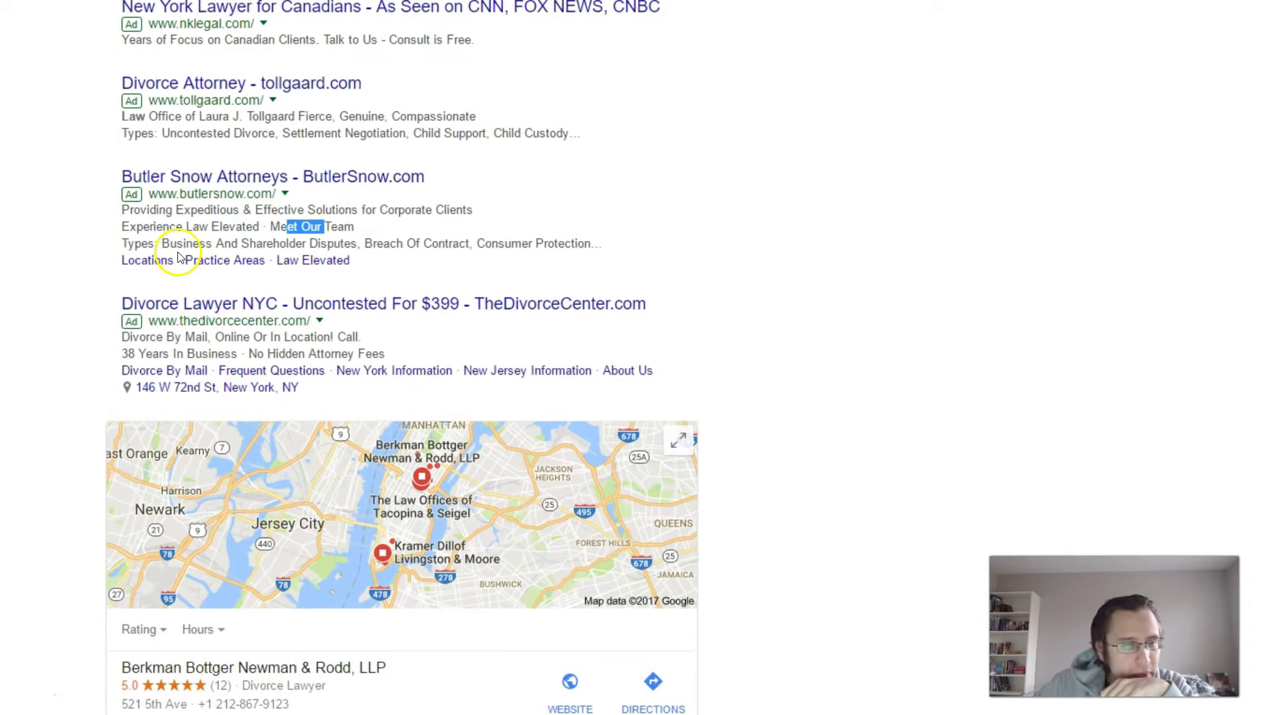
Step: Examine the structured snippet lines under the Butler Snow and tollgaard.com ads in the Google search results
drag(106, 302, 575, 291)
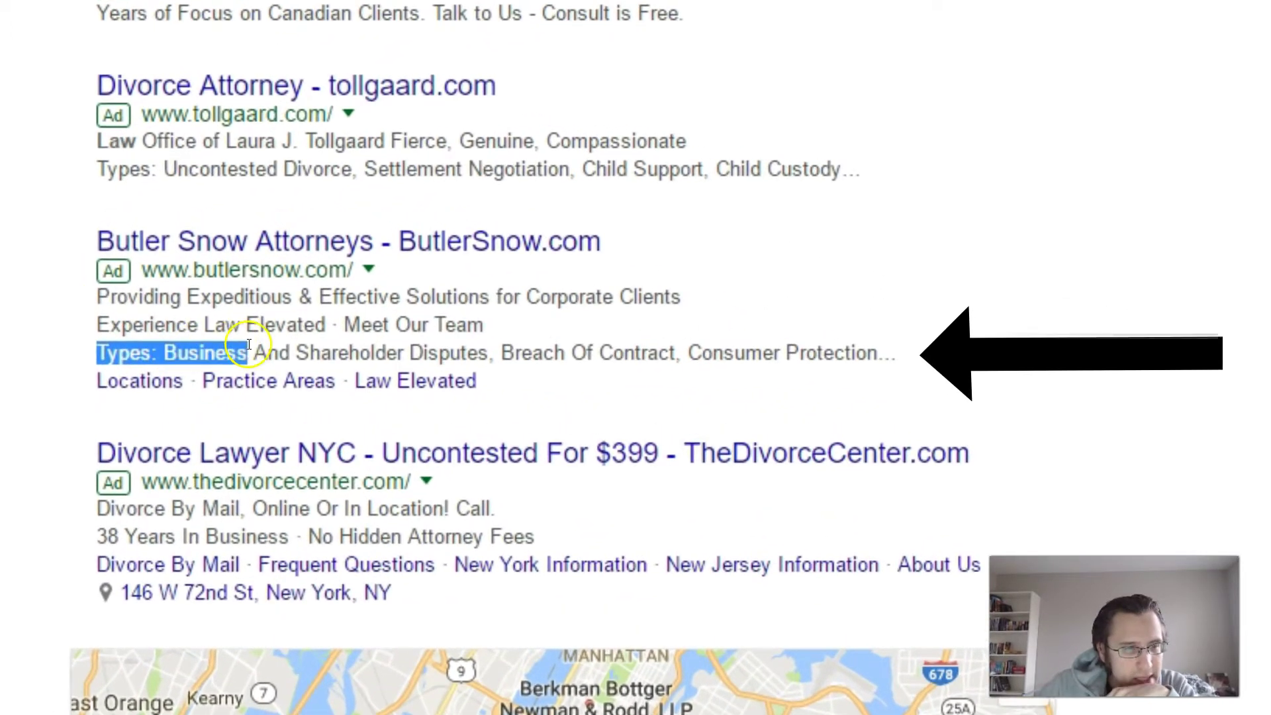
drag(681, 341, 883, 358)
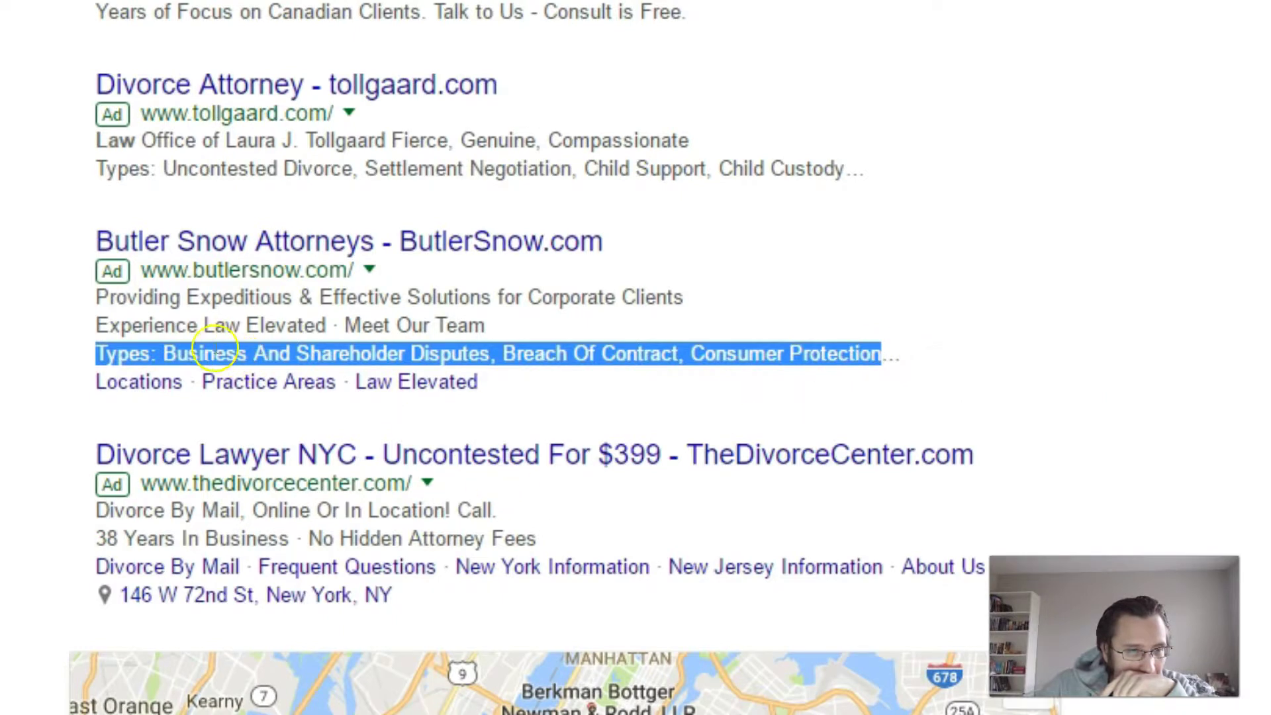
drag(159, 351, 97, 355)
drag(493, 337, 683, 352)
drag(790, 353, 885, 352)
drag(99, 169, 760, 167)
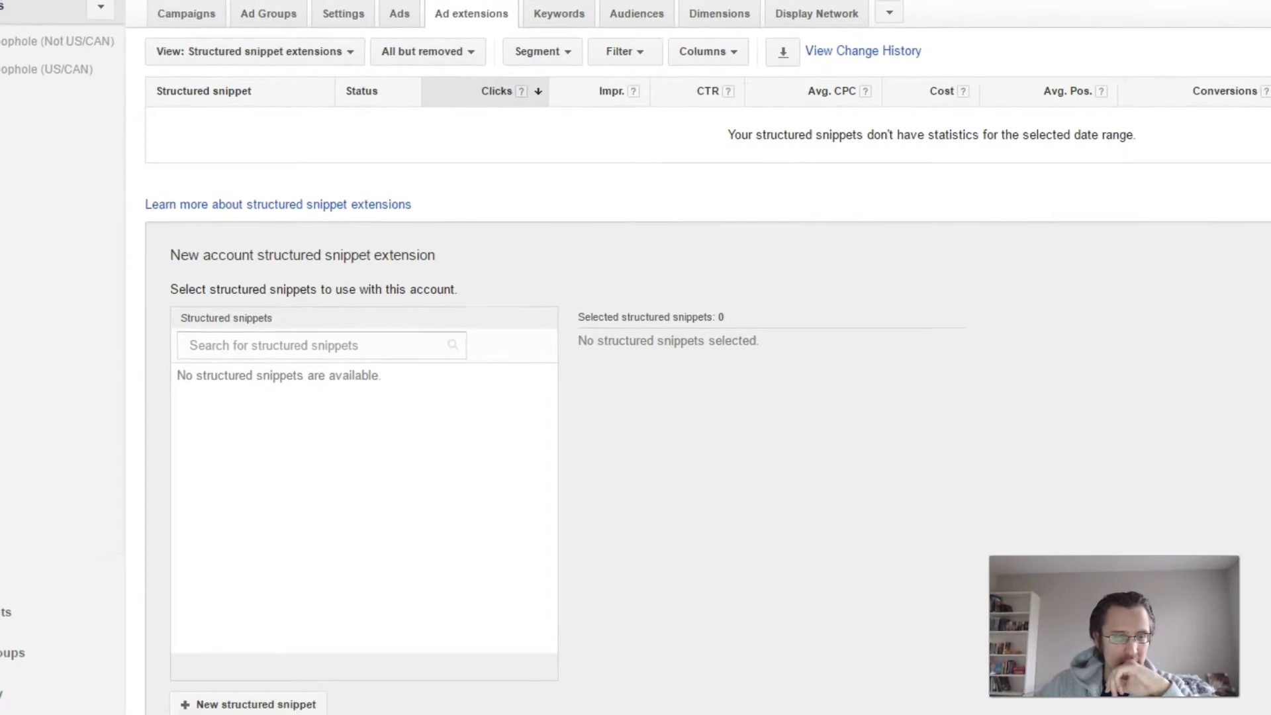
Step: Start a new structured snippet for the account and choose Destinations as its English header
click(253, 706)
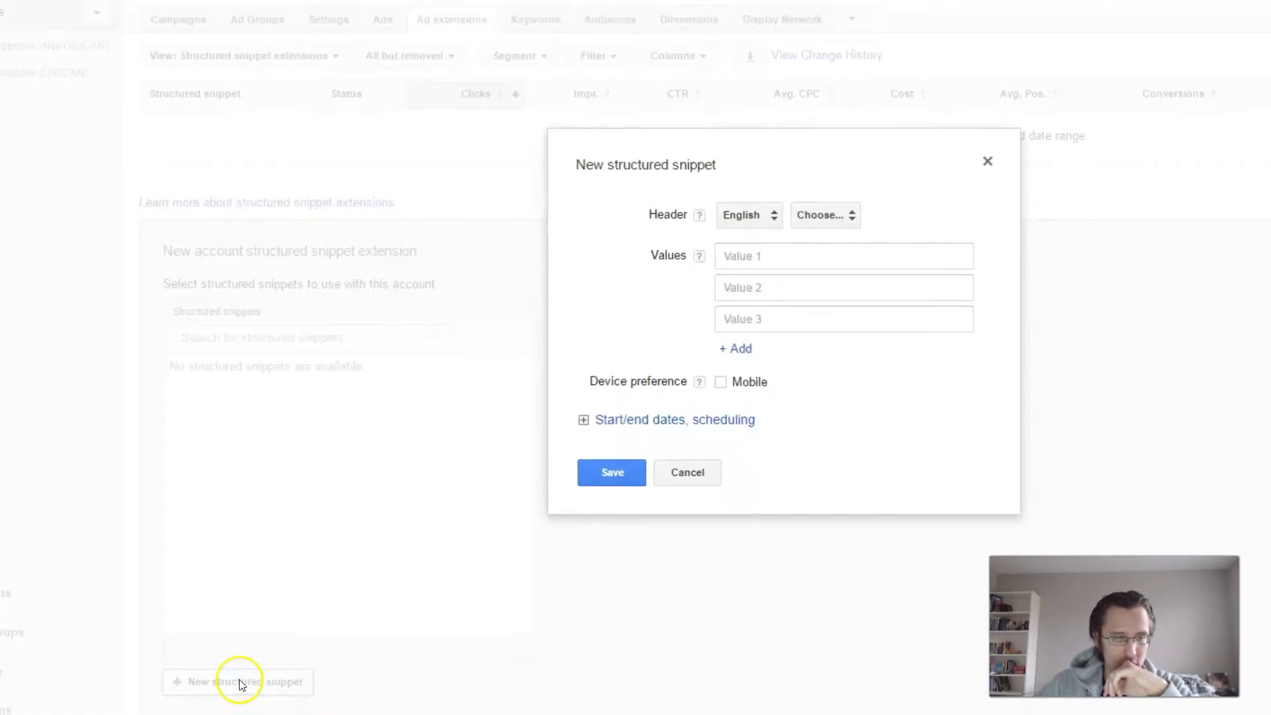
click(863, 219)
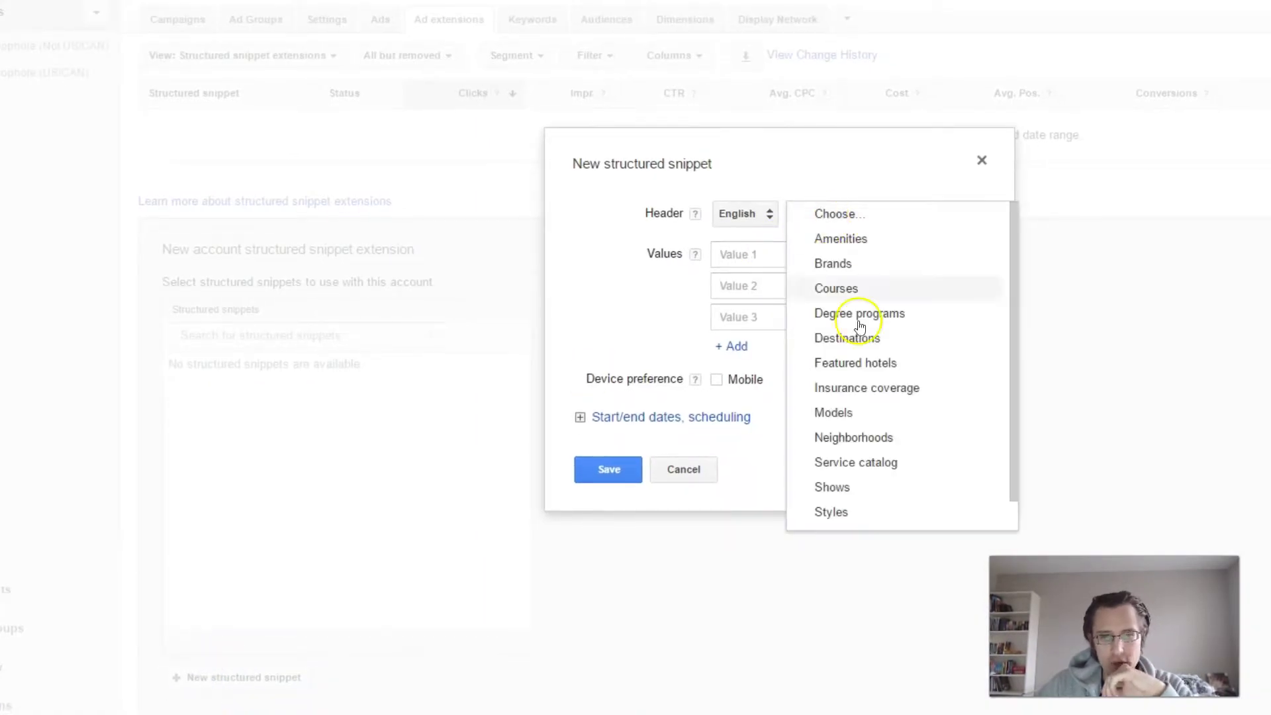
scroll(916, 403, down, 1)
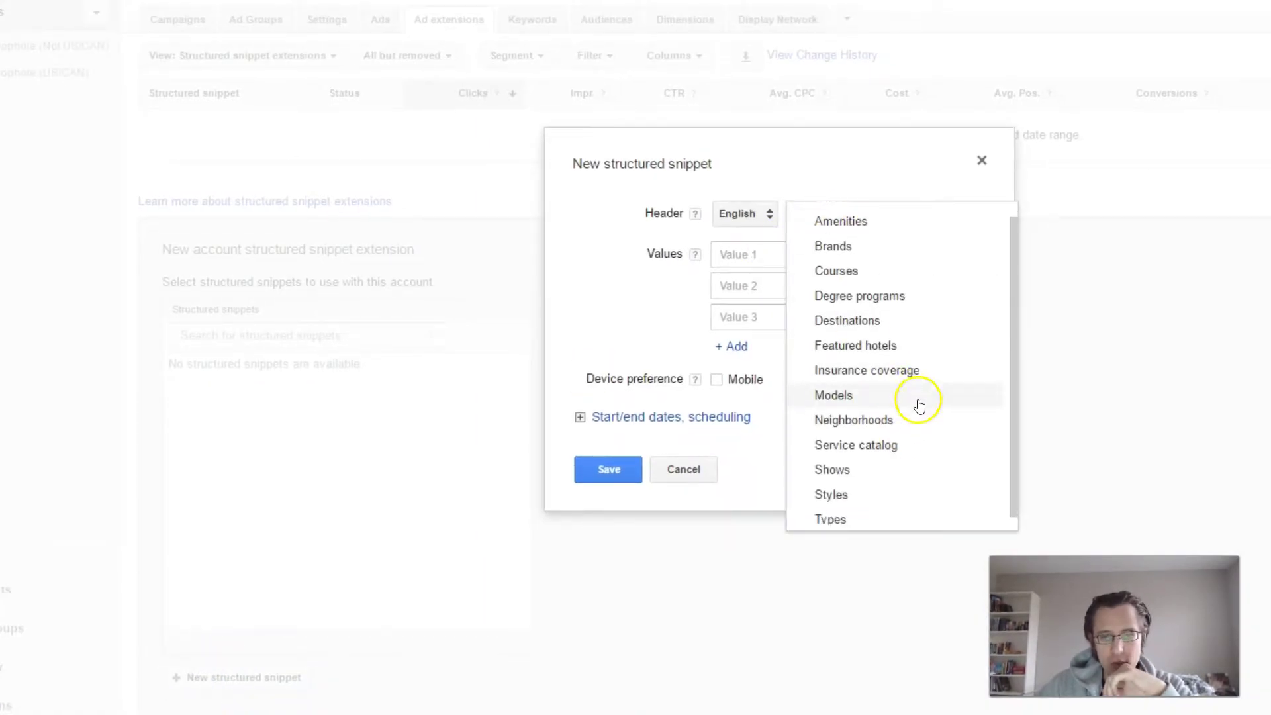
drag(1009, 383, 1008, 347)
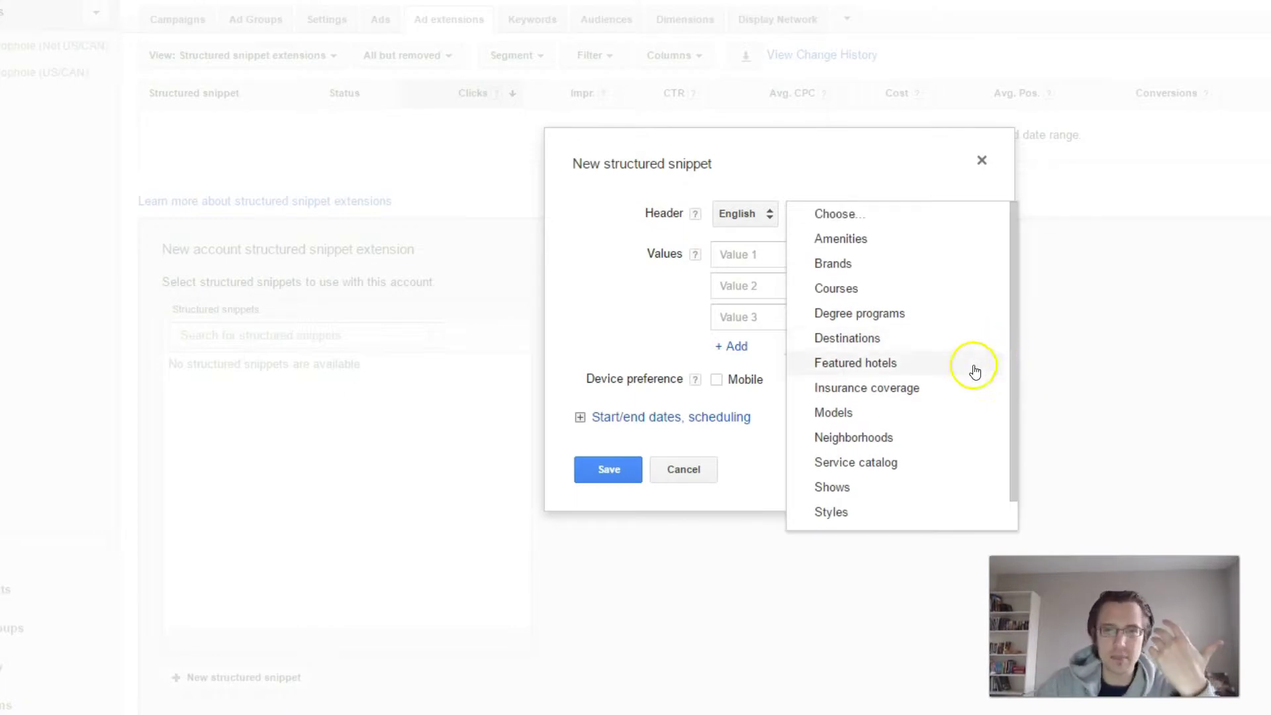
click(868, 338)
click(761, 273)
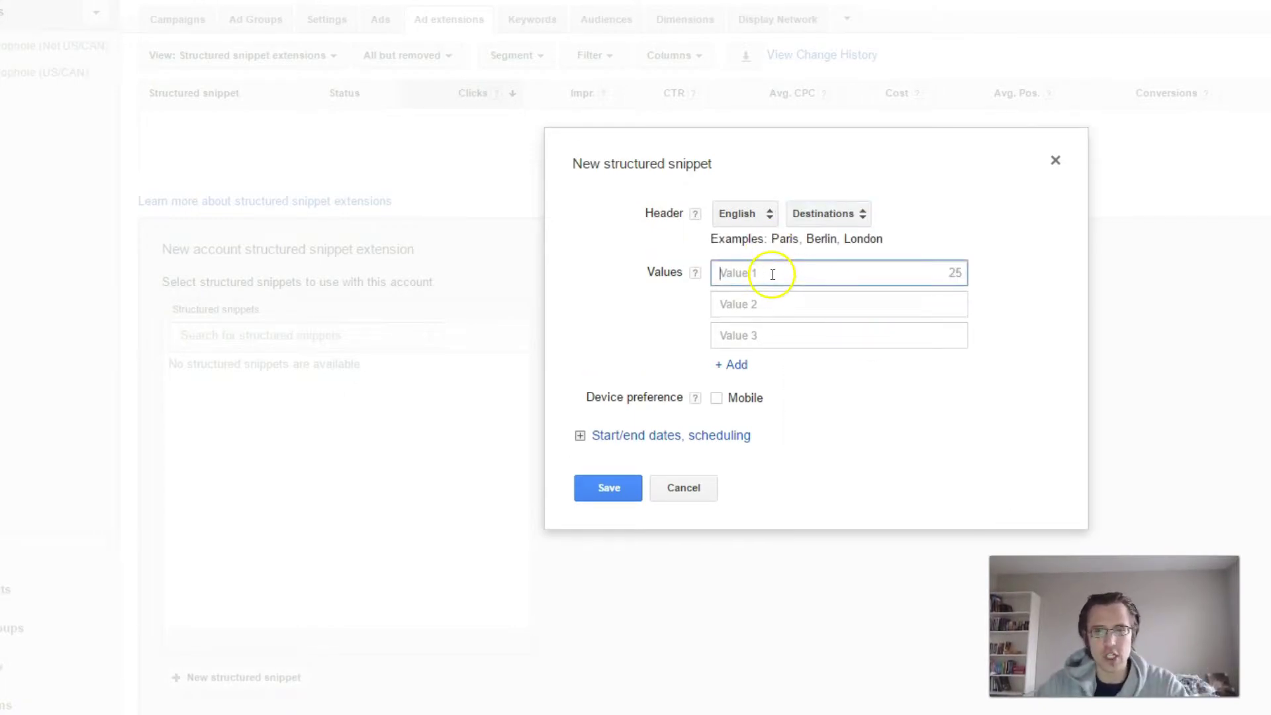
Step: Try Featured hotels as the header of the new structured snippet
click(849, 225)
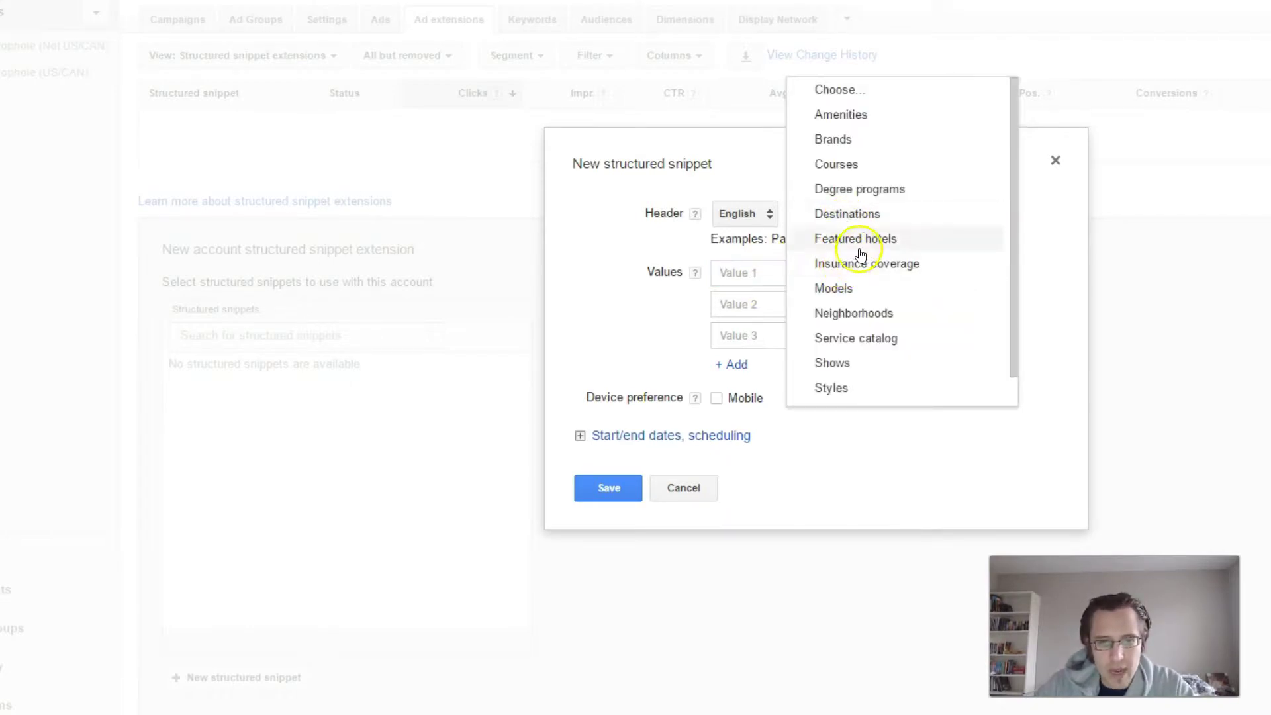
click(859, 240)
click(798, 272)
Step: Set the header of the new structured snippet to Types
click(876, 214)
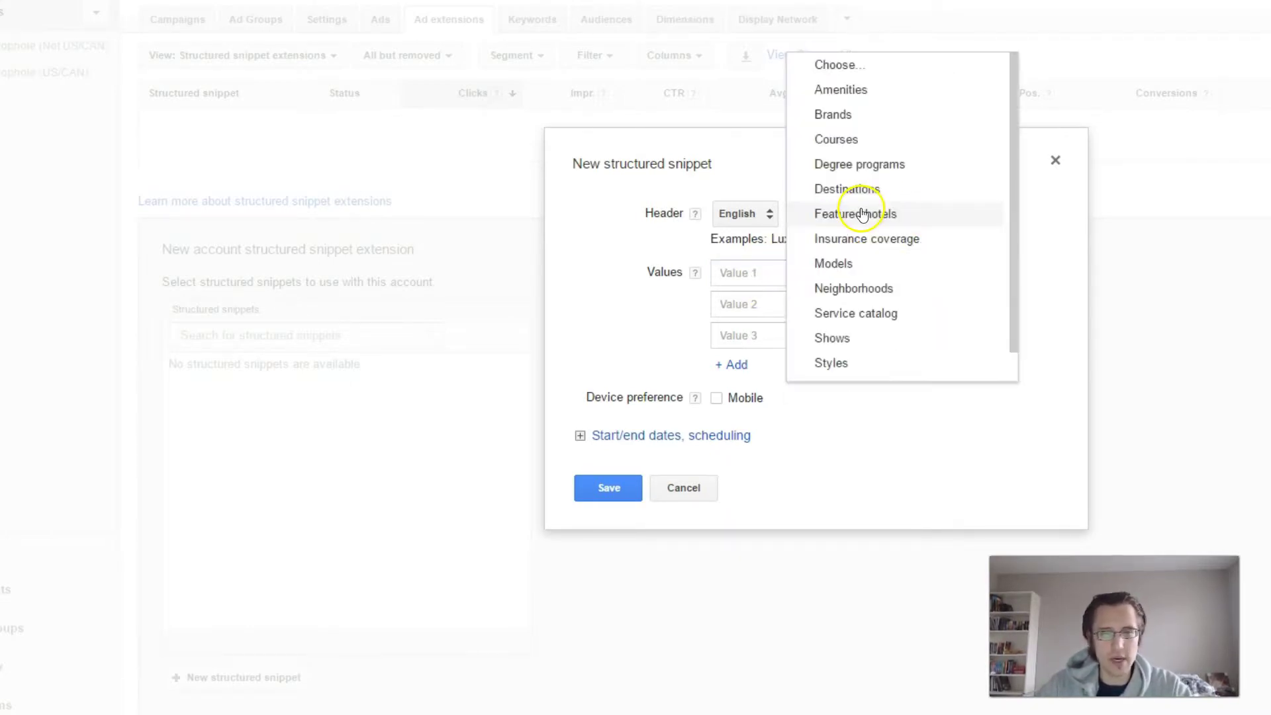
scroll(1013, 157, down, 2)
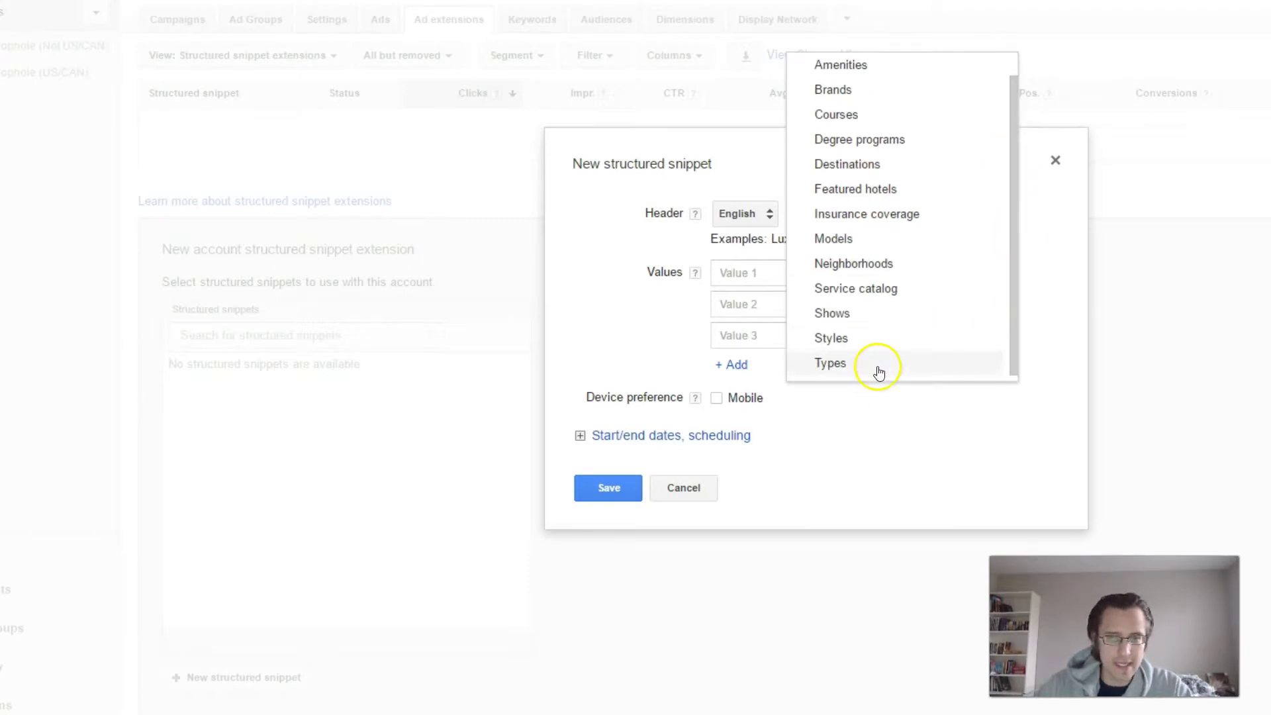
click(880, 365)
Step: Fill in the structured snippet's values with "sports", "diet" and "disclipline", and save the snippet
click(801, 279)
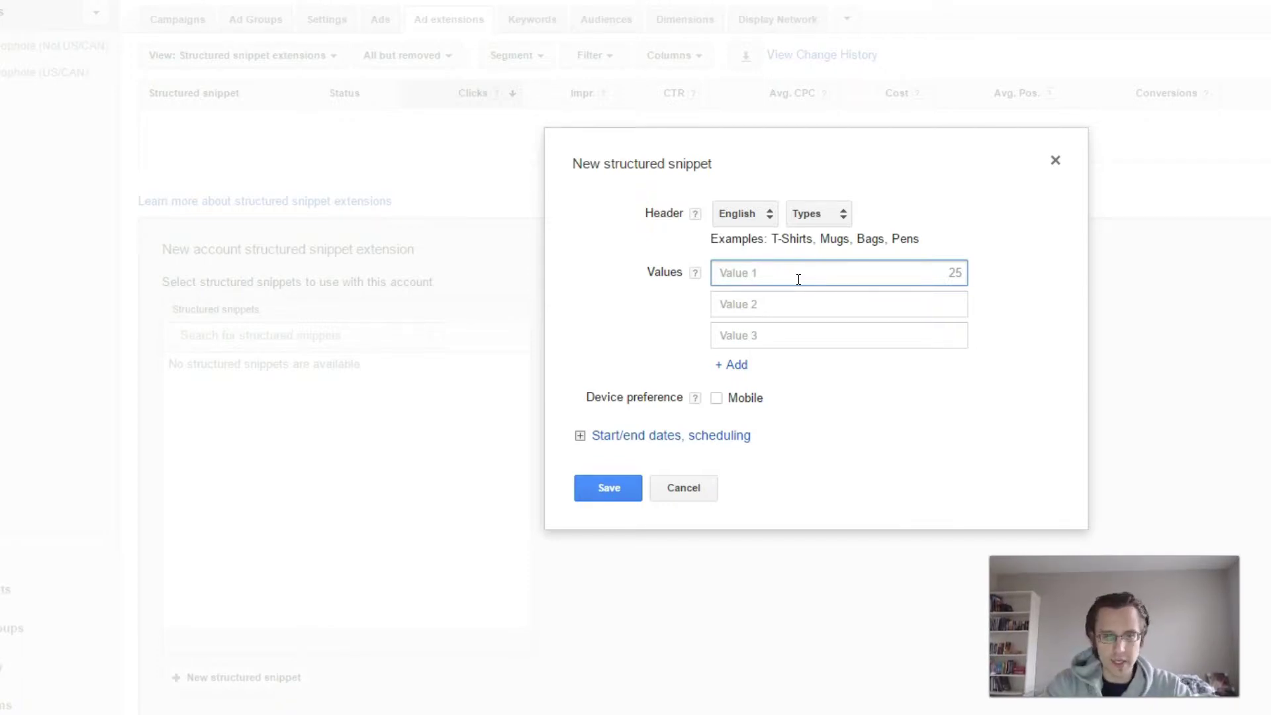
key(Tab)
text(diet)
key(Tab)
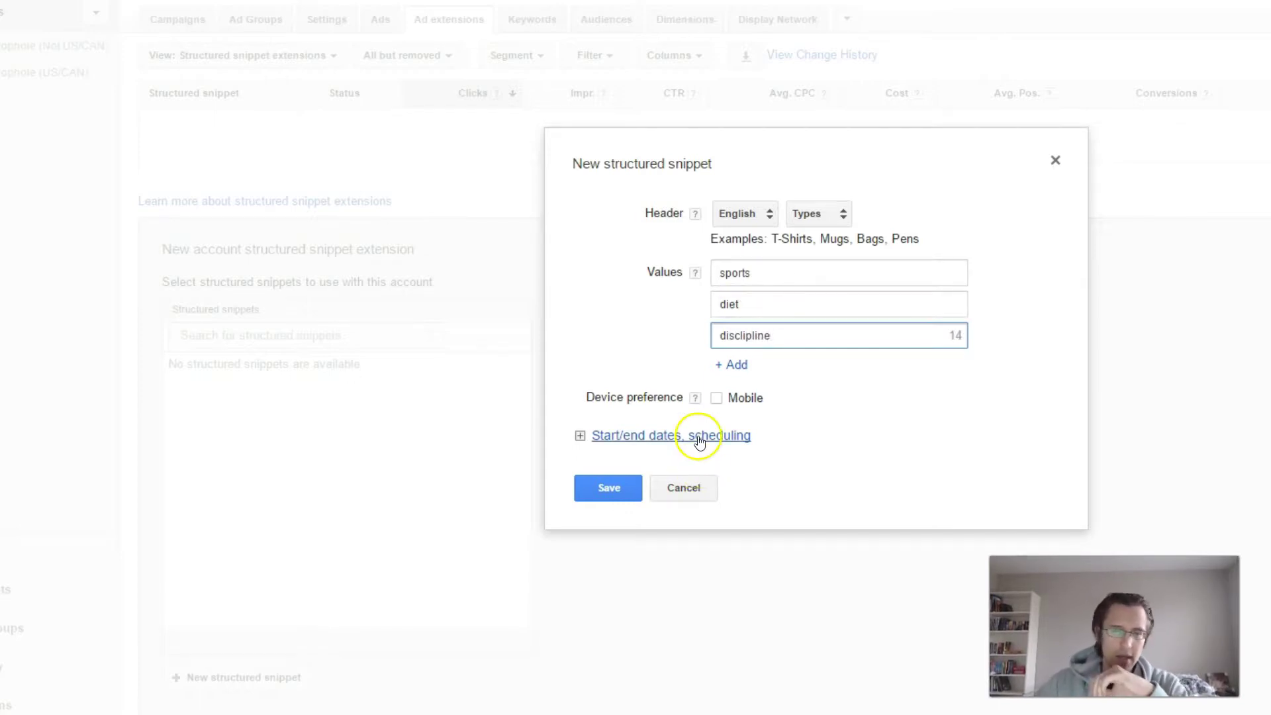
click(608, 488)
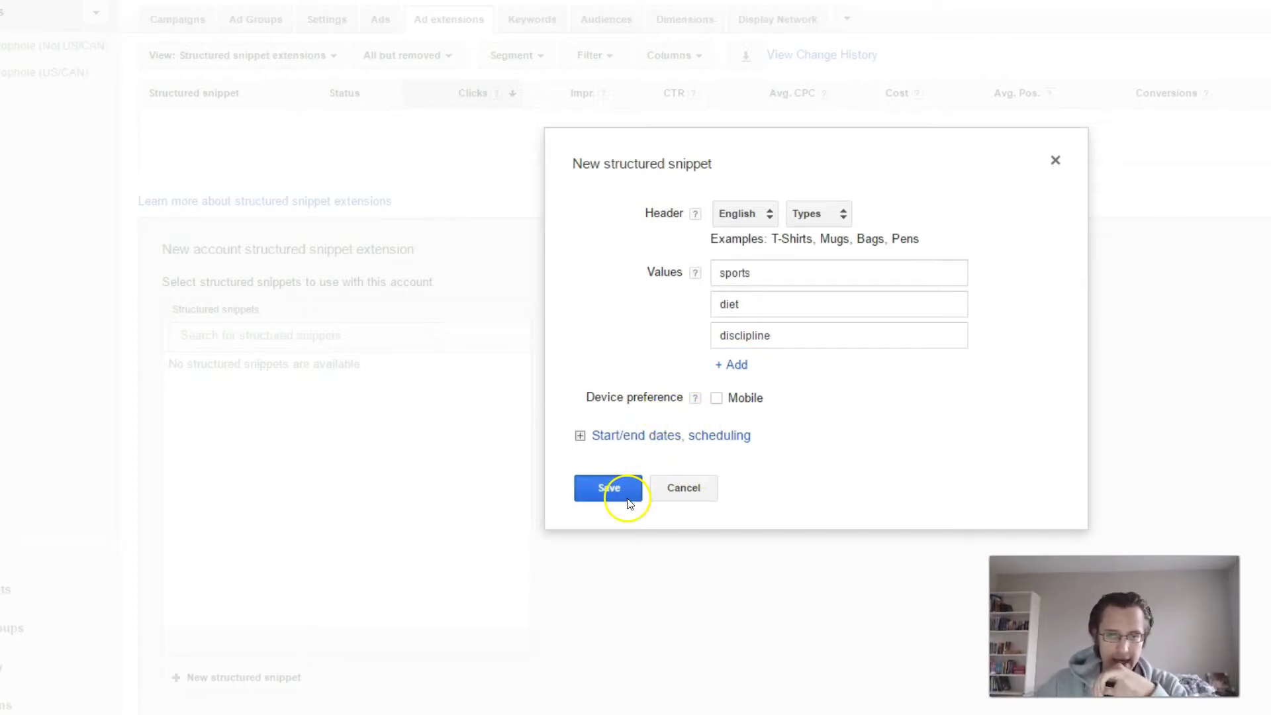
Step: Examine the Types lines under the divorce attorney ads in the Google search results as structured snippet examples
drag(632, 338, 772, 338)
click(689, 360)
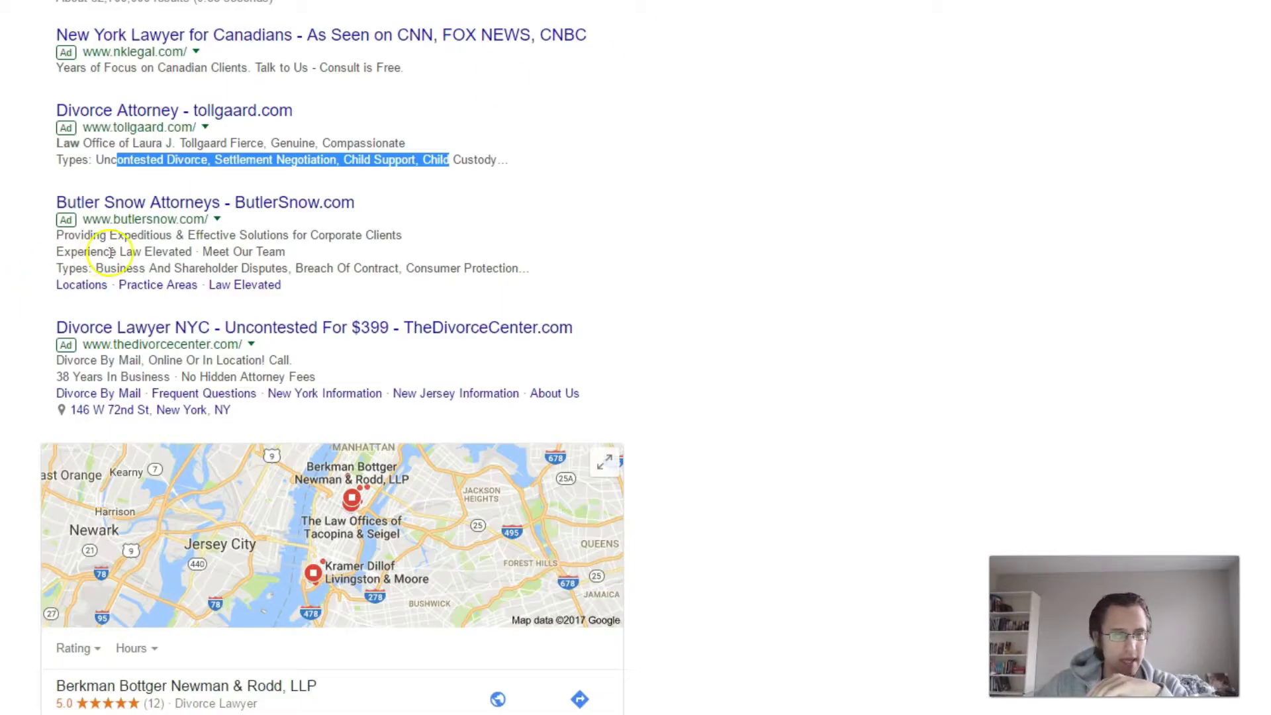
drag(66, 267, 519, 272)
click(163, 258)
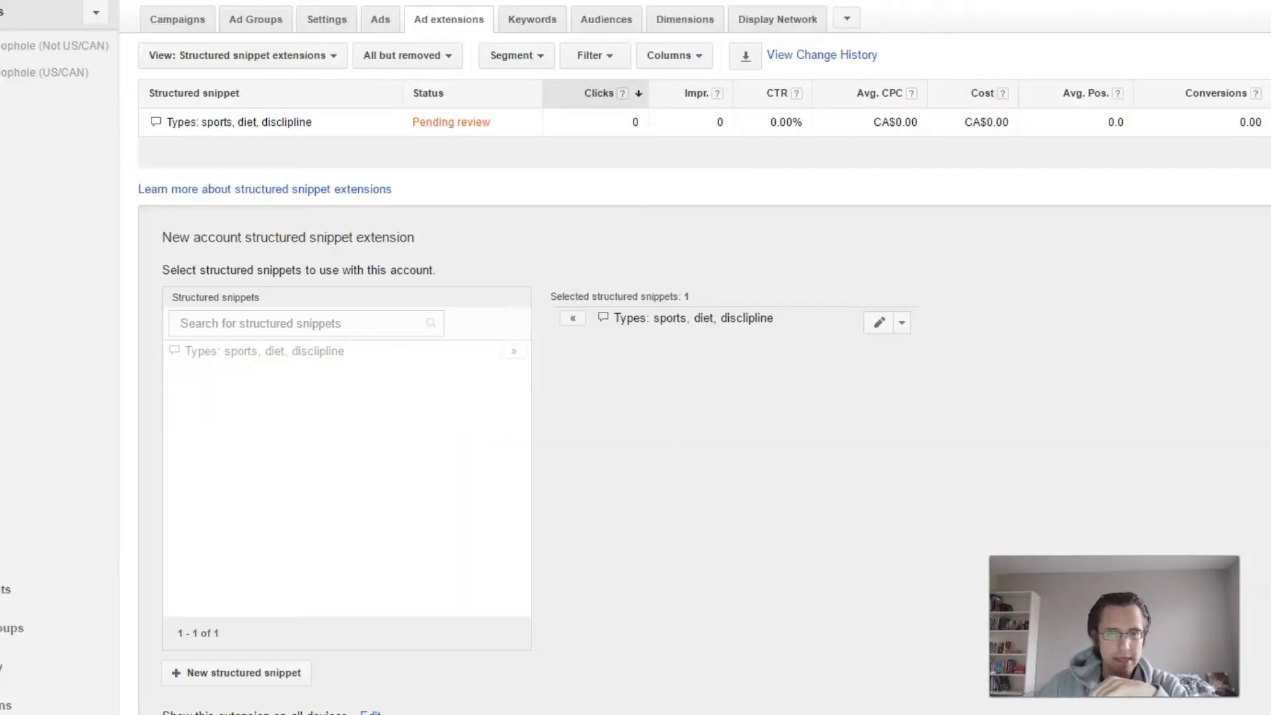
Step: Leave the new account structured snippet extension form and open the list of extension types
scroll(289, 554, down, 2)
click(286, 602)
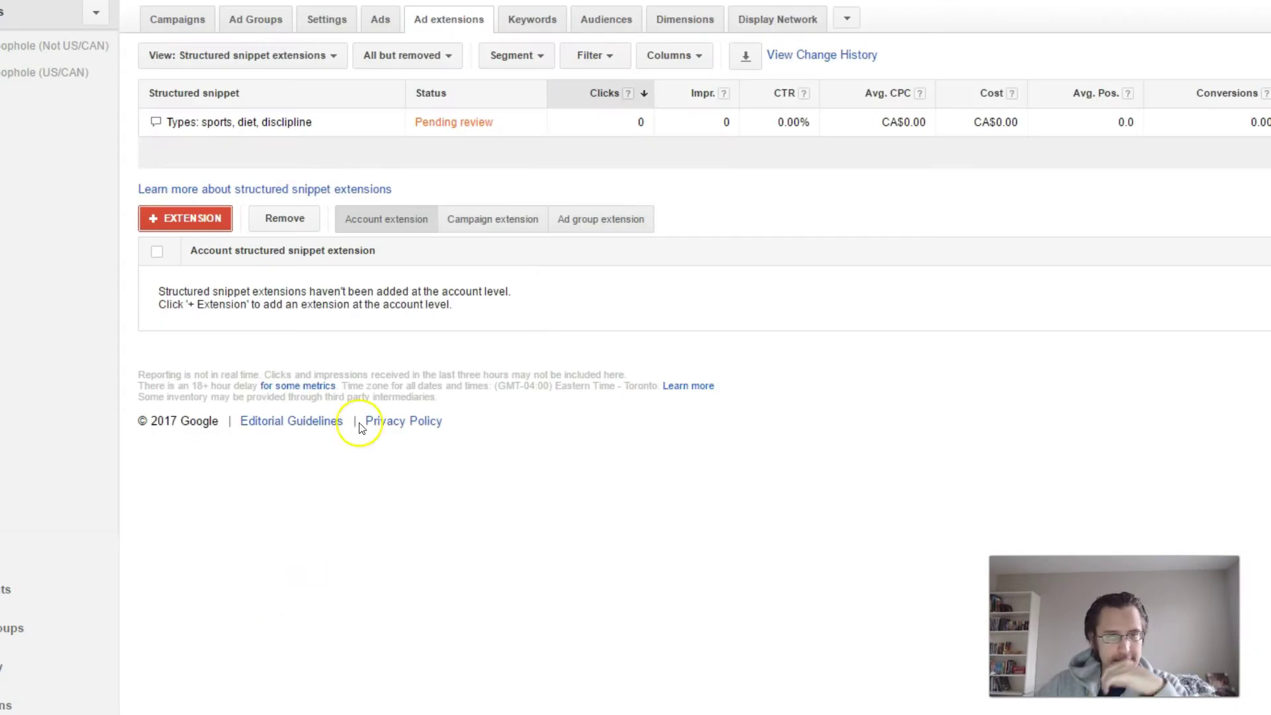
click(221, 56)
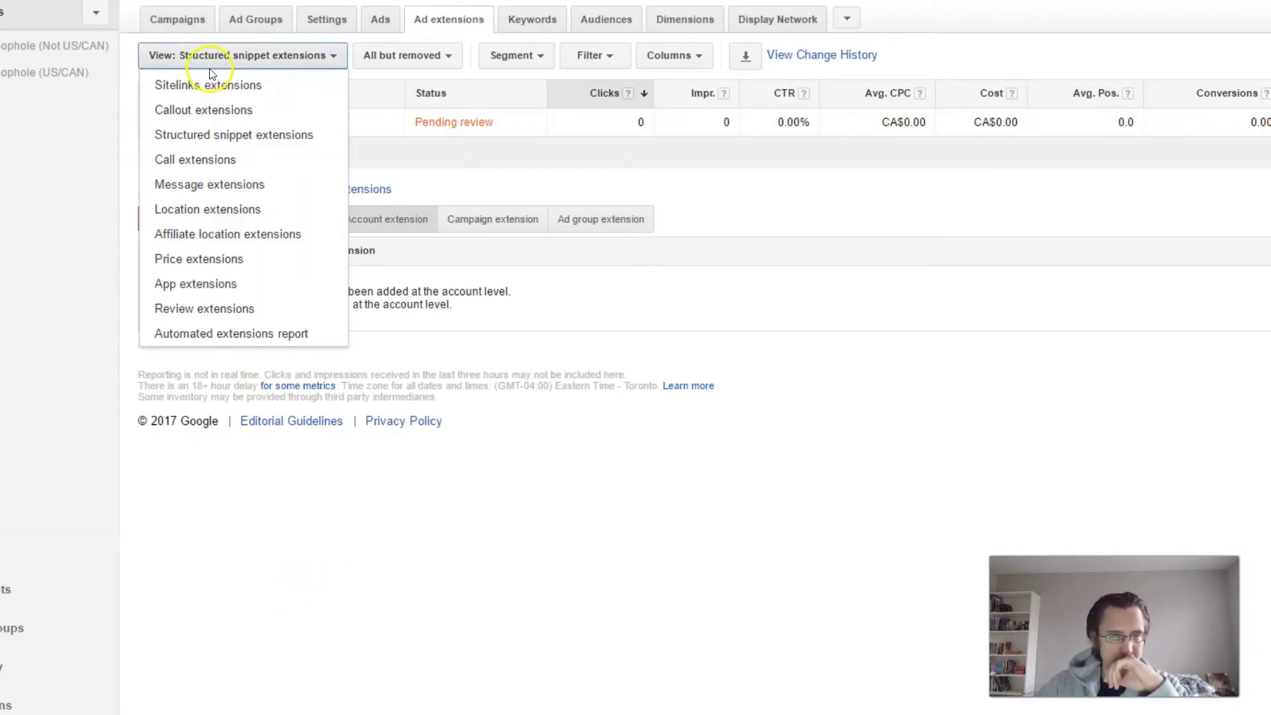
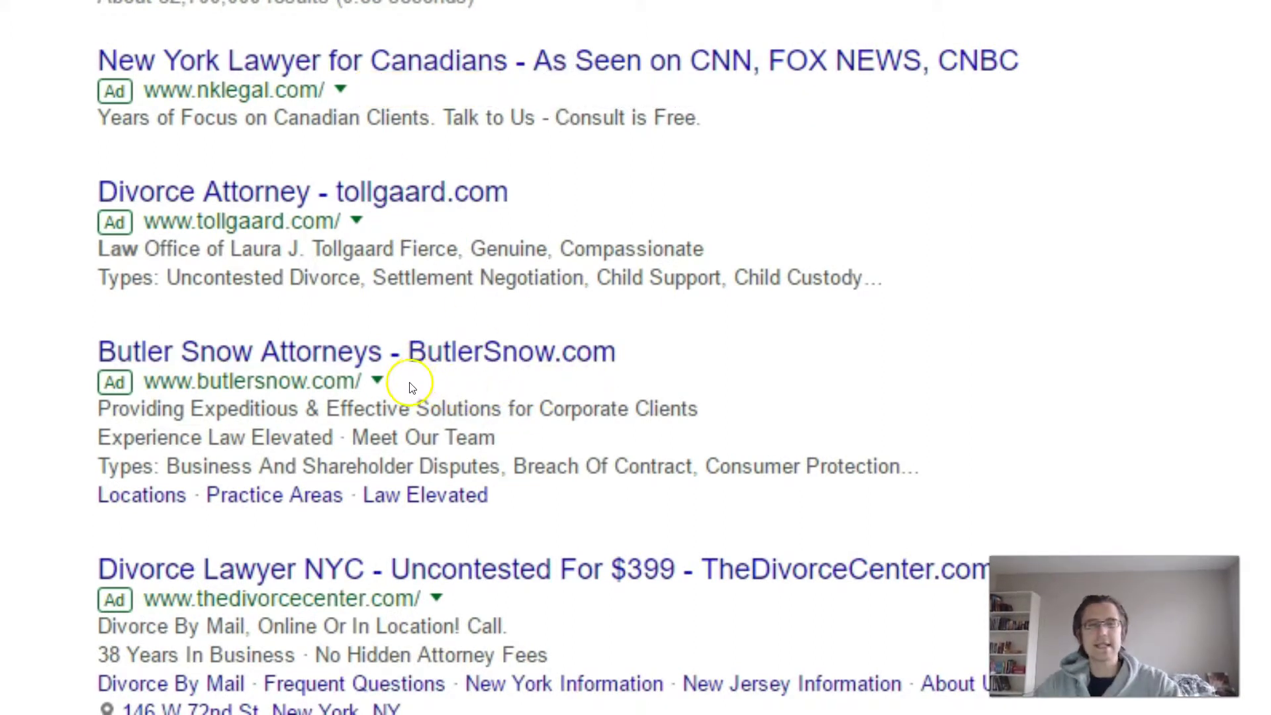
Step: Review the law firm ads and the local map listings in the Google search results
drag(417, 386, 511, 369)
click(733, 368)
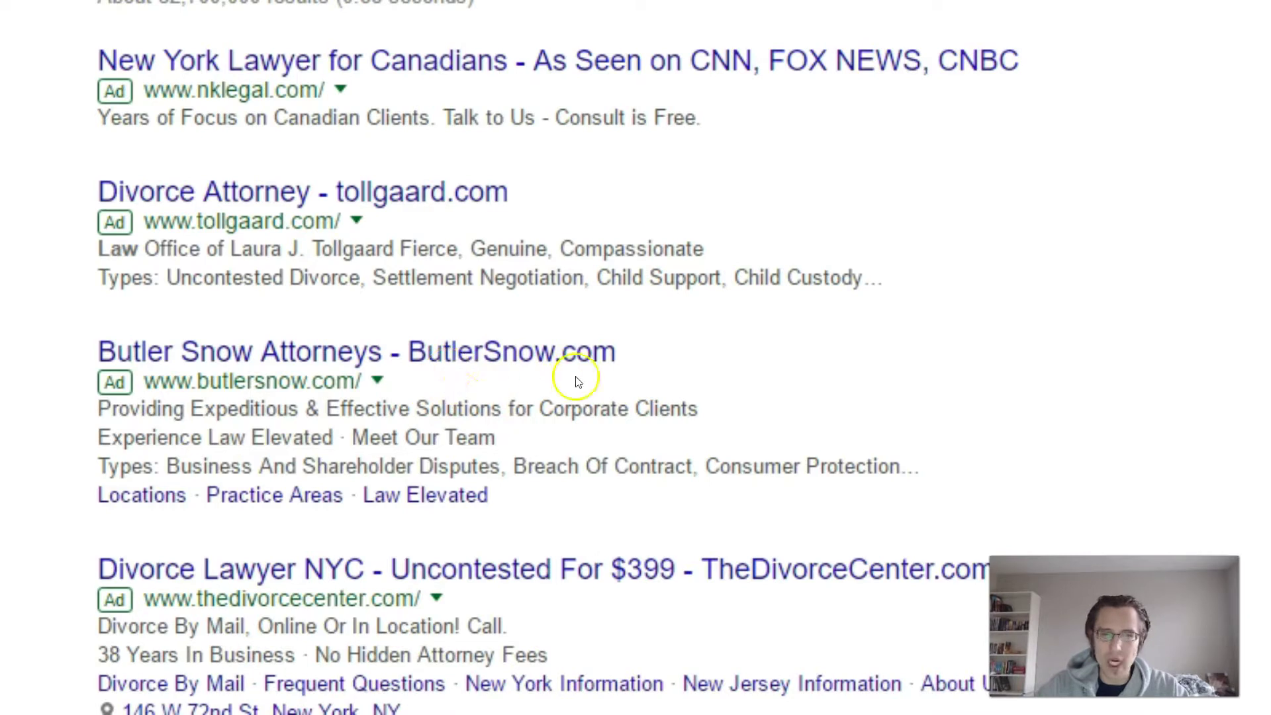
scroll(728, 527, down, 10)
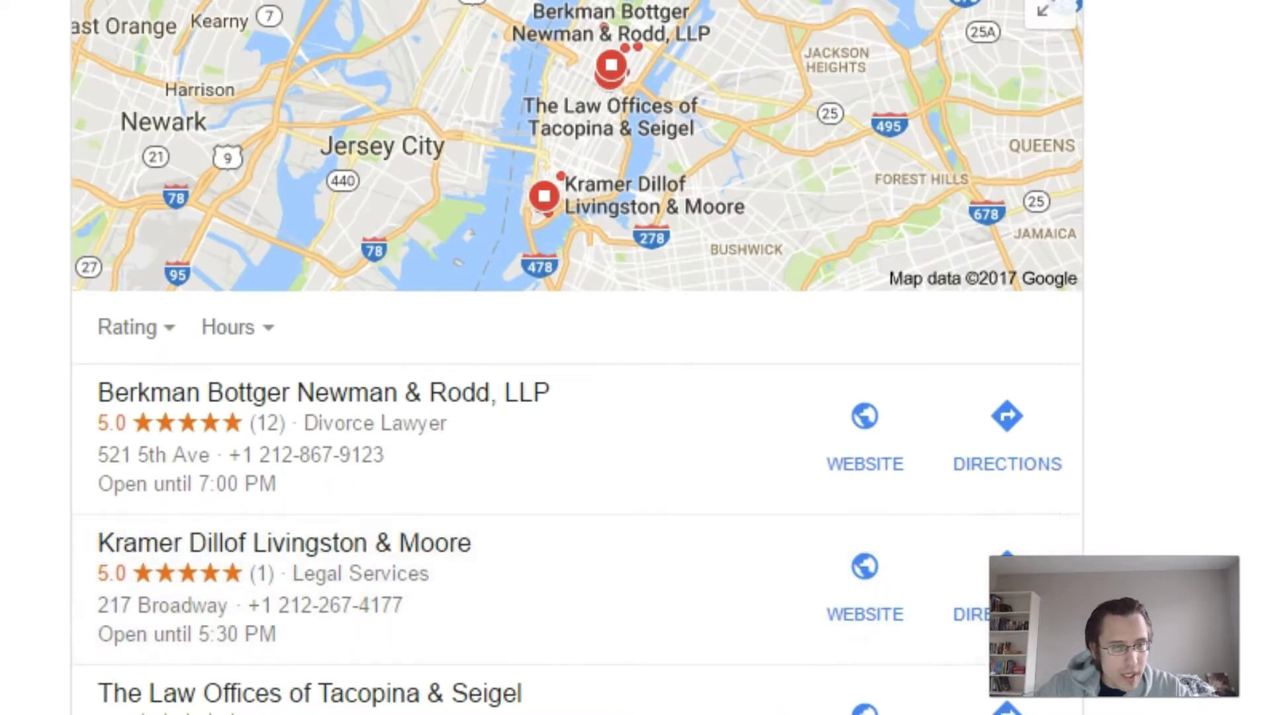
scroll(689, 608, down, 4)
scroll(688, 608, up, 4)
scroll(576, 358, up, 10)
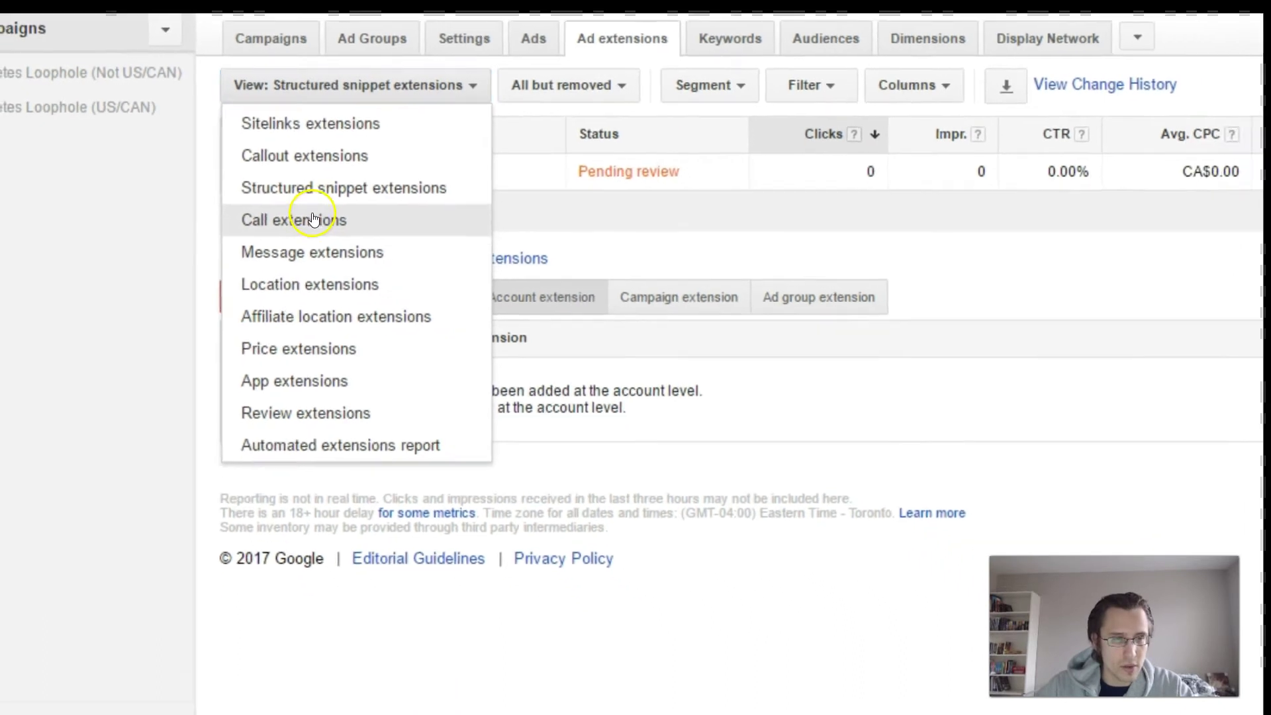
Step: Start a new call extension for the Diabetes Loophole (Not US/CAN) campaign and open its new phone number form
click(318, 216)
click(297, 266)
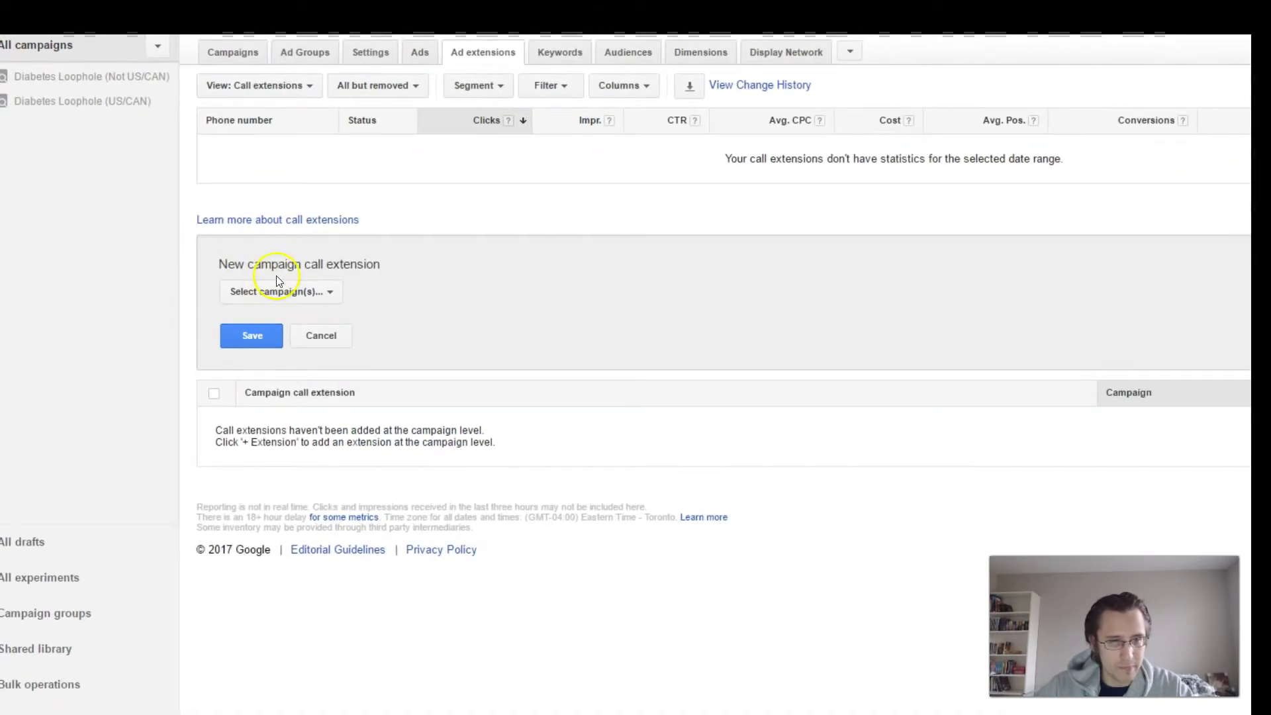
click(278, 291)
click(301, 398)
click(281, 571)
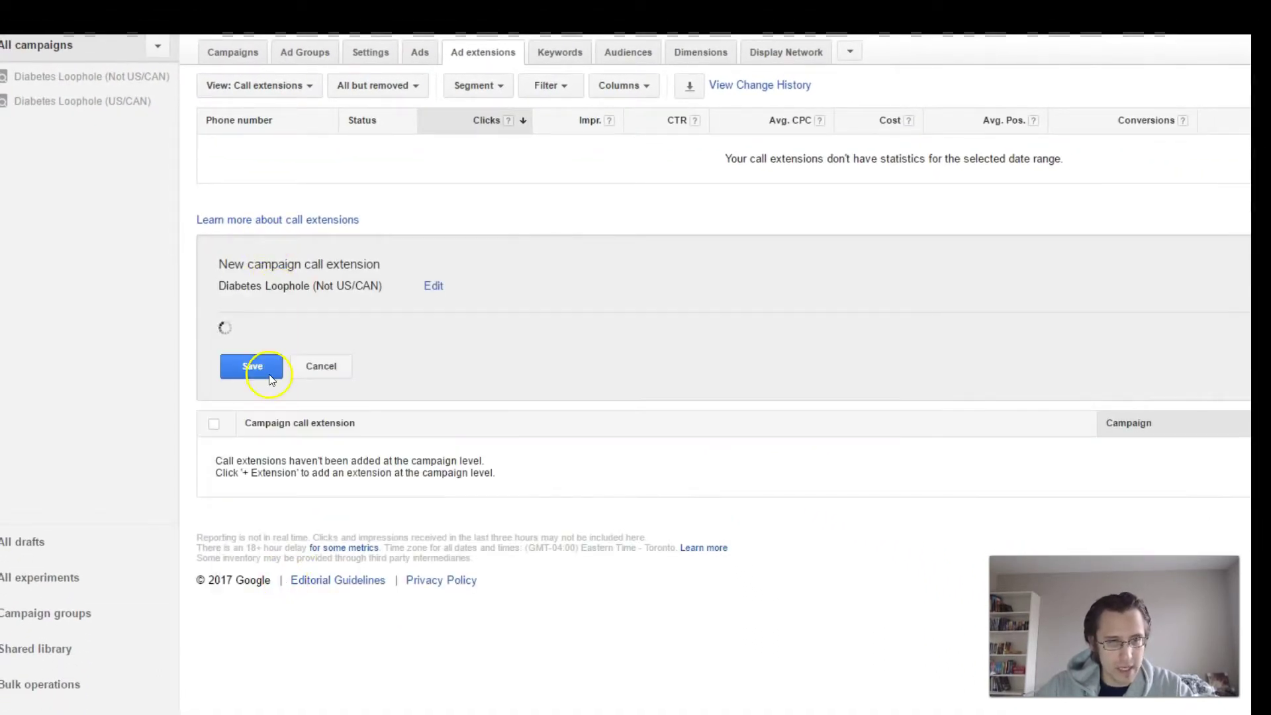
click(278, 700)
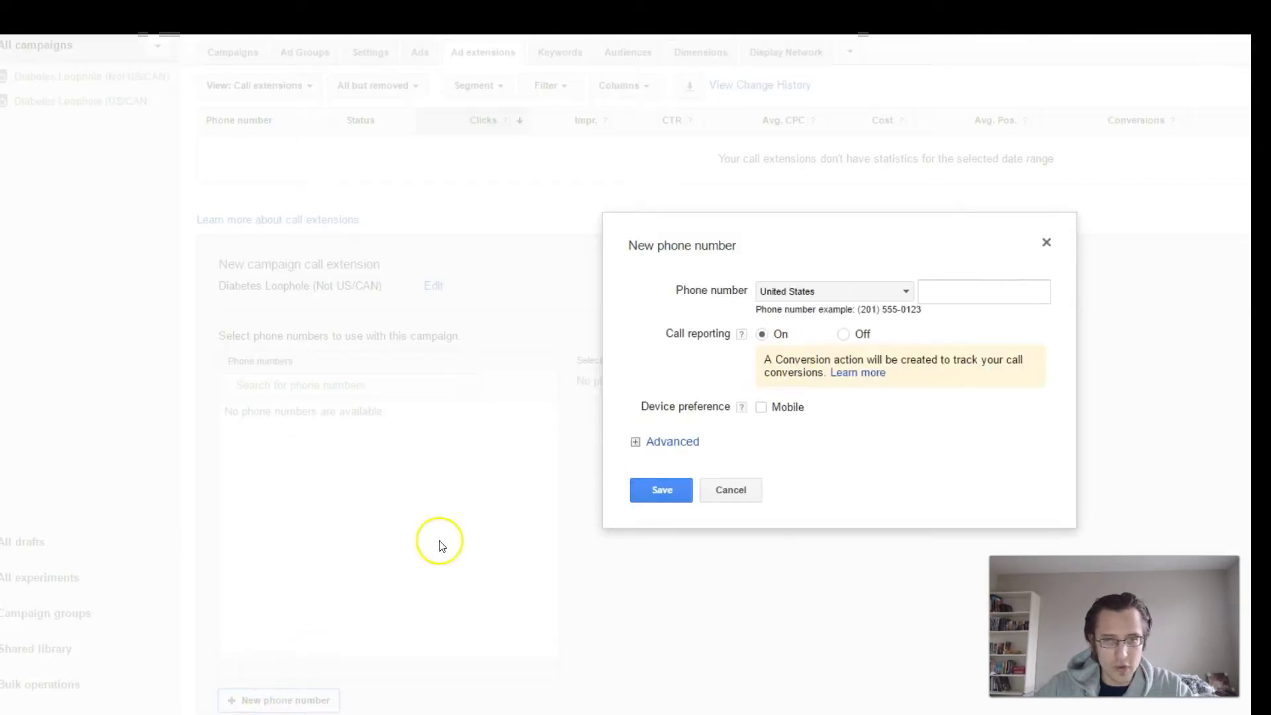
click(939, 300)
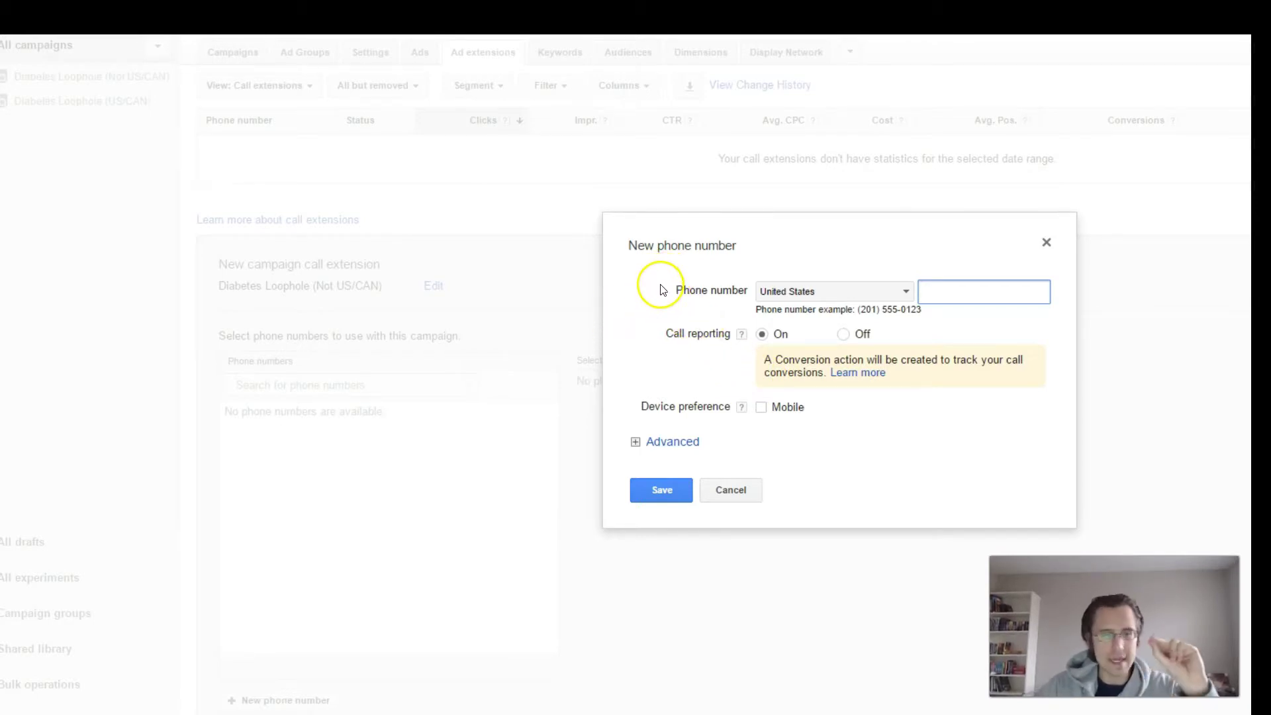
Step: Try the Mobile device preference for the new phone number, read its help text, and clear the preference again
click(763, 408)
click(742, 407)
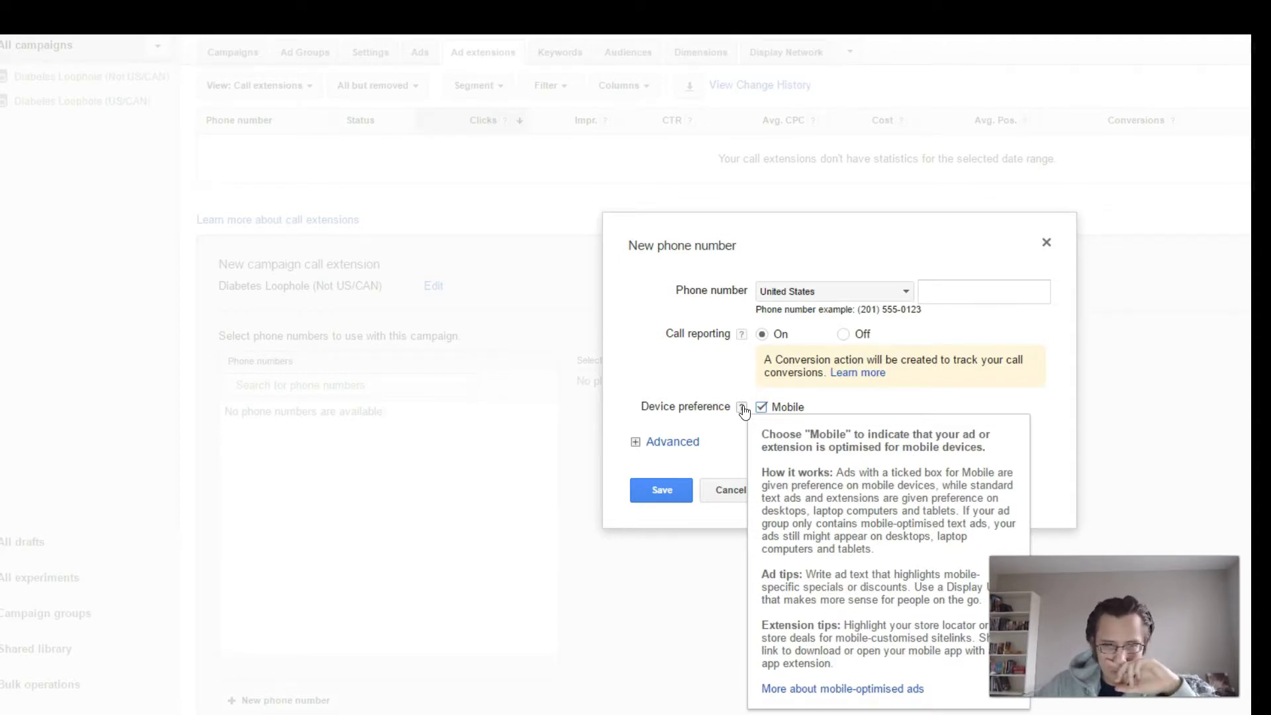
drag(814, 484, 854, 514)
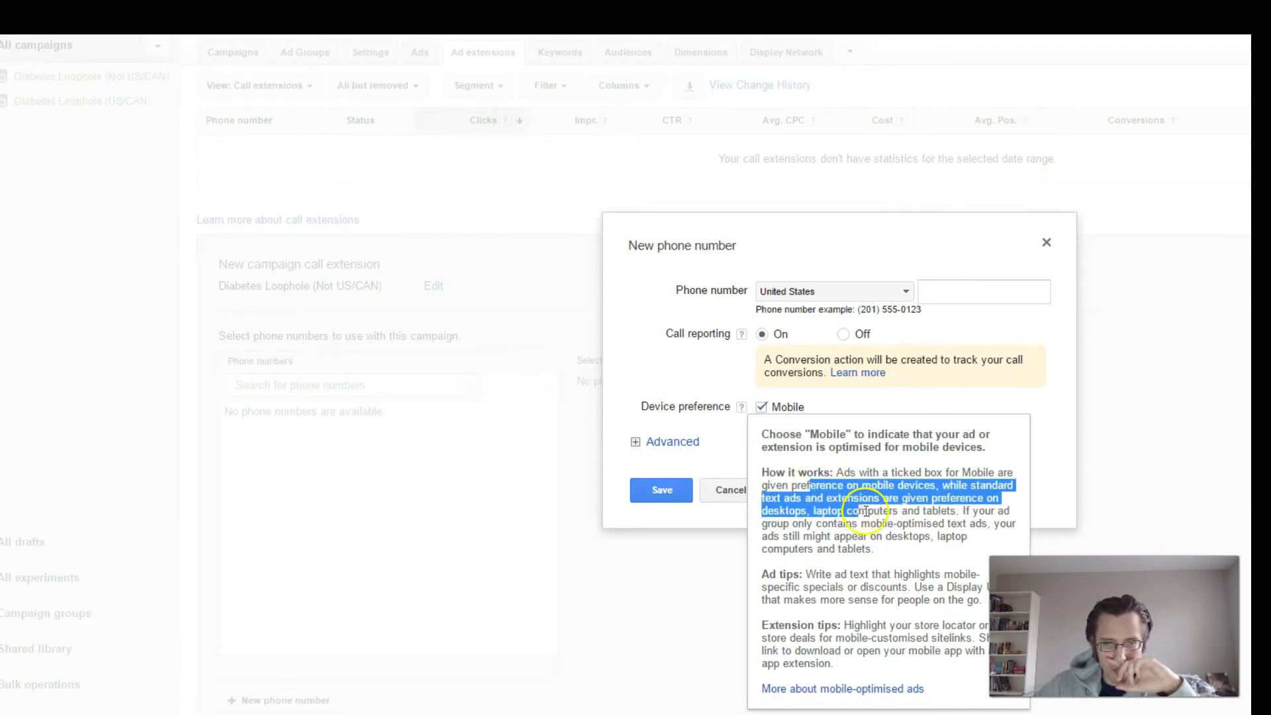
click(821, 411)
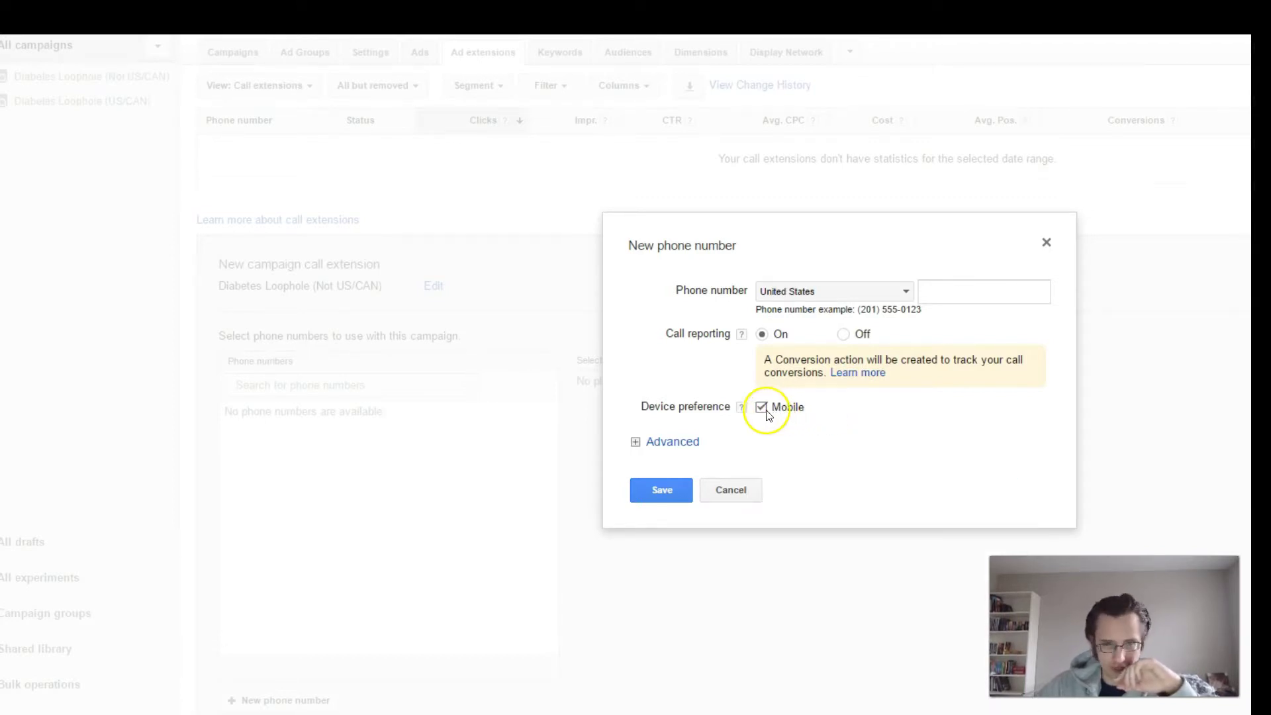
click(761, 407)
Step: Check the countries available for the phone number and read the help text about call reporting
click(883, 292)
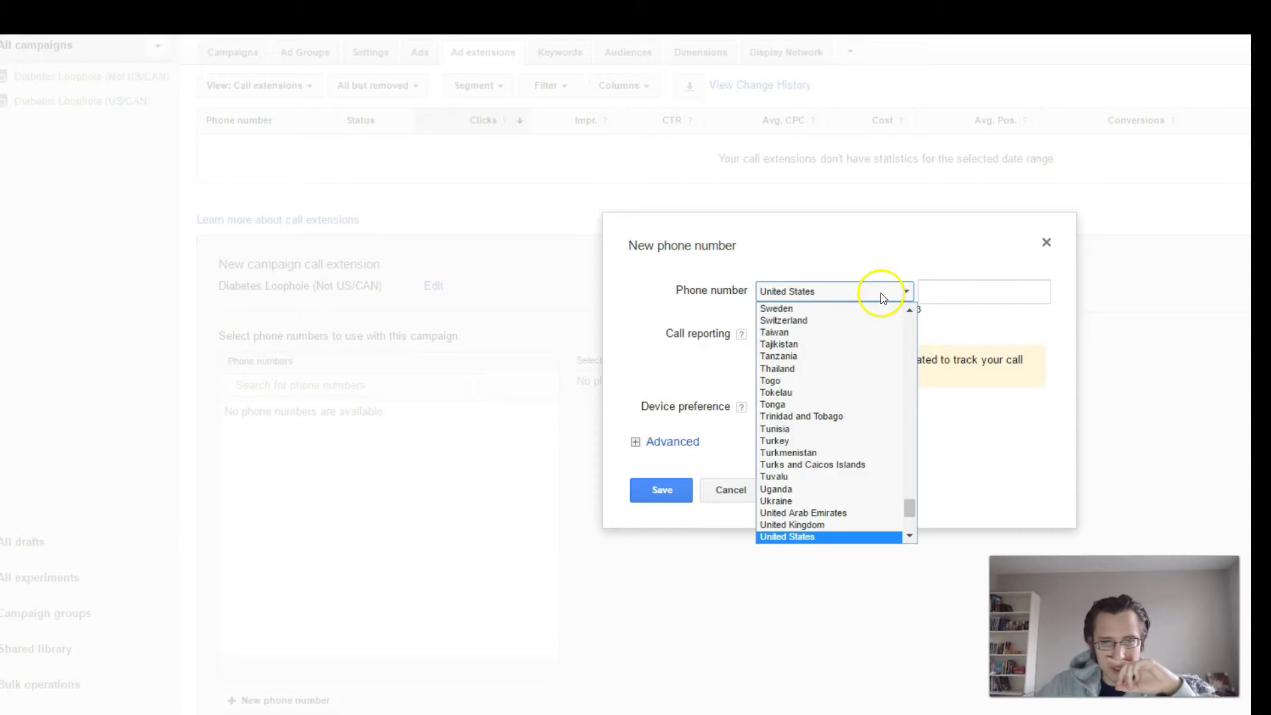
click(871, 253)
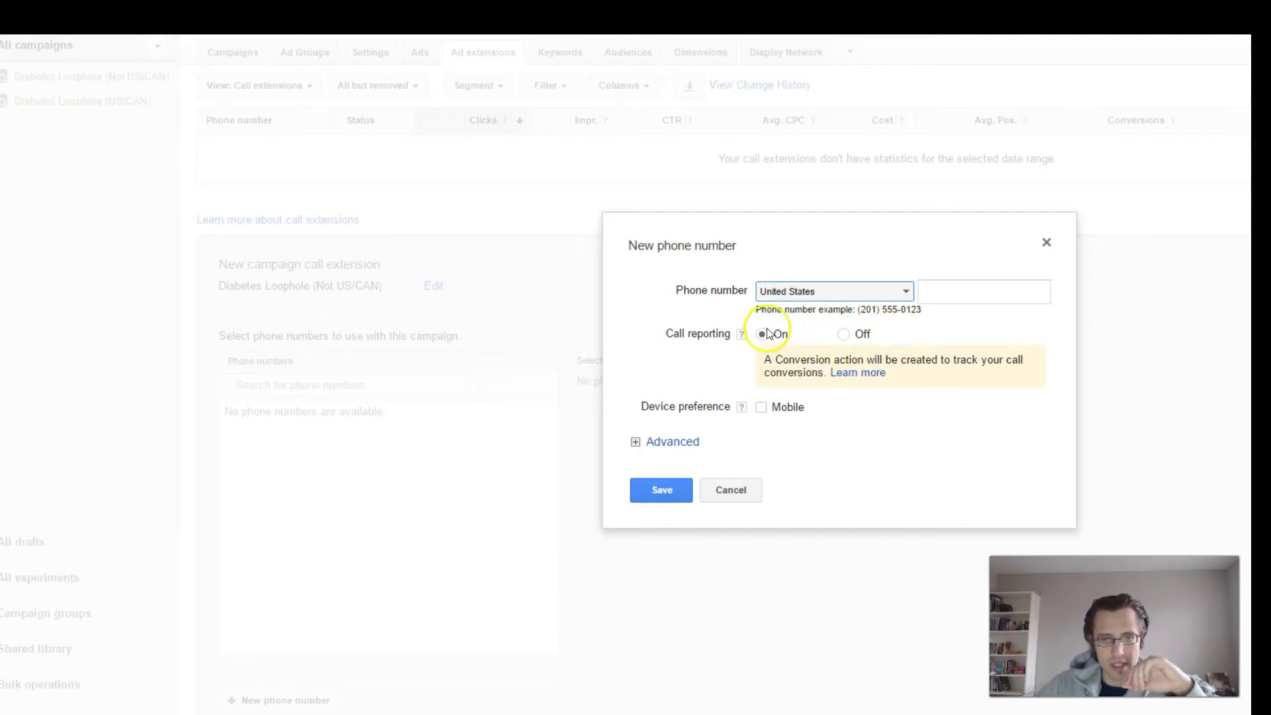
mouse_move(741, 339)
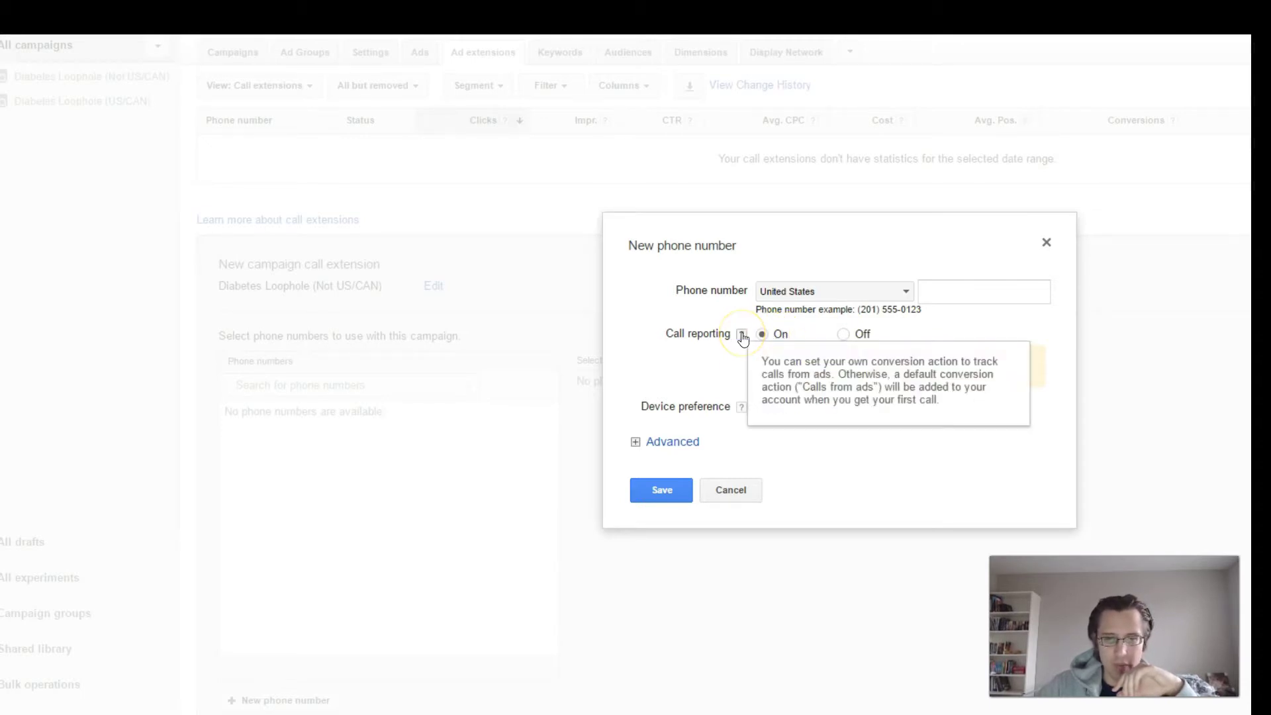
click(812, 337)
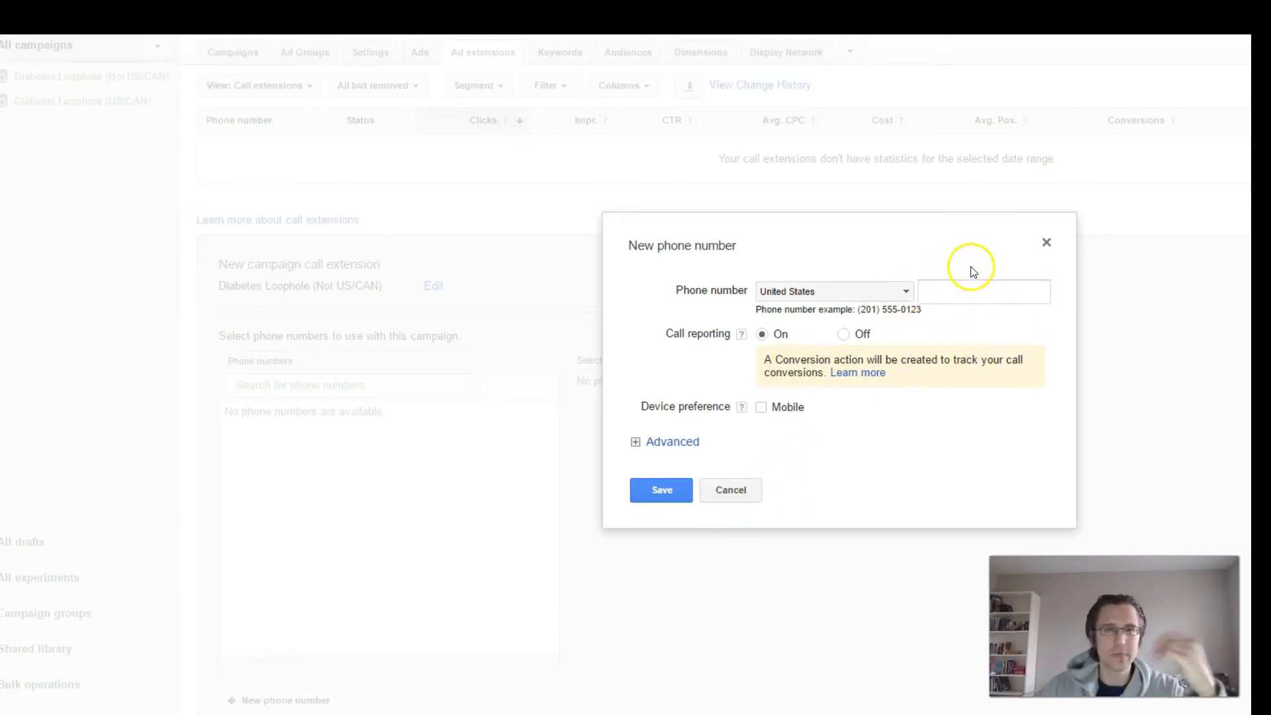
Step: Close the new phone number form without saving and cancel the campaign call extension
right_click(1047, 242)
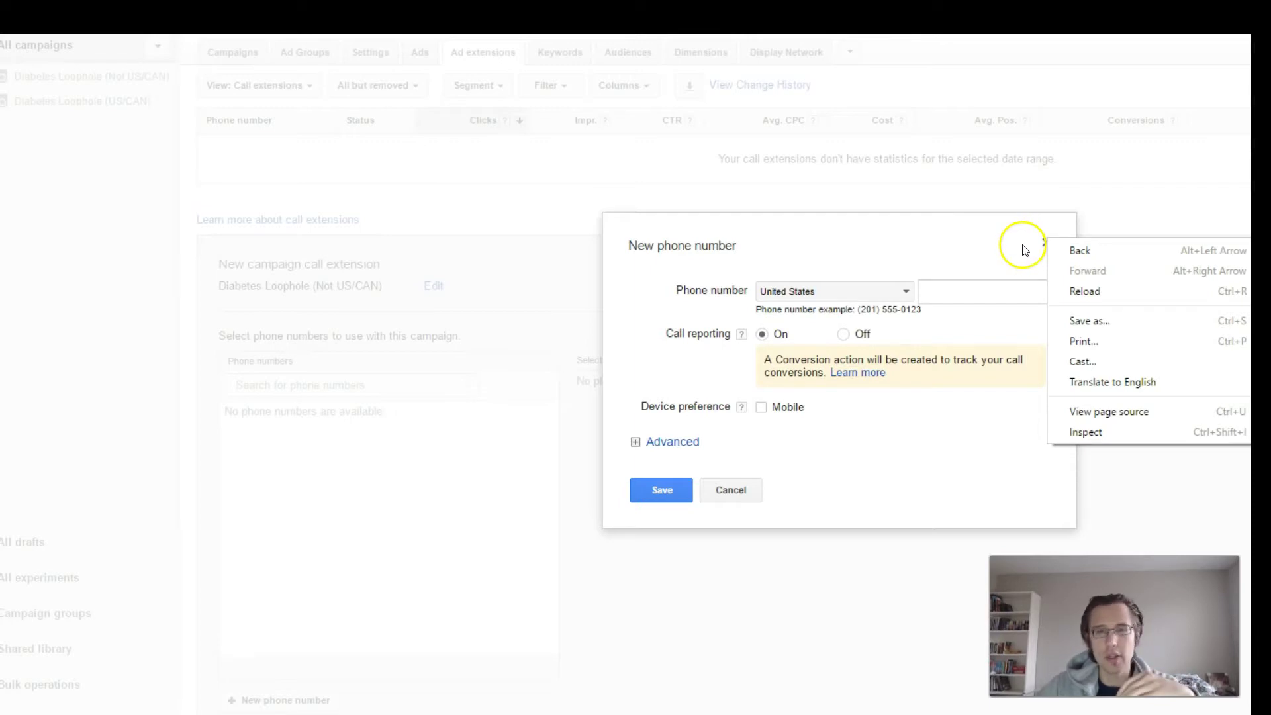
click(944, 293)
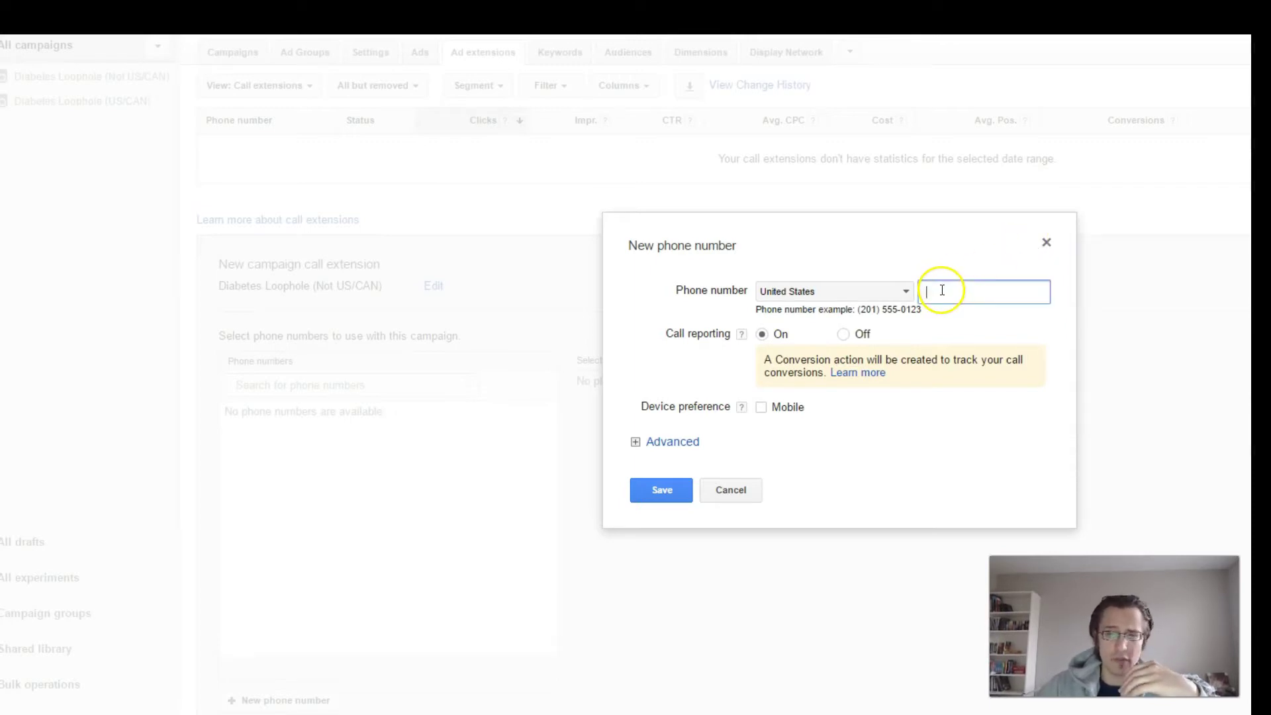
click(1047, 243)
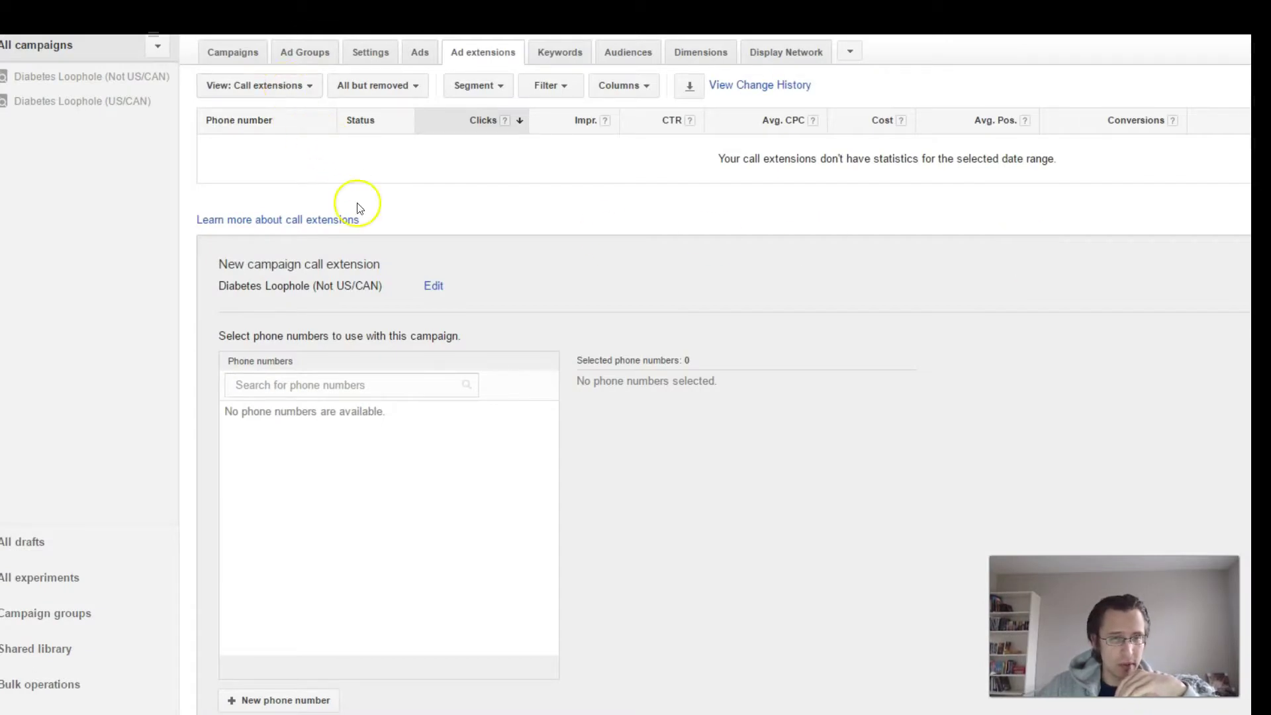
scroll(650, 570, down, 2)
click(323, 635)
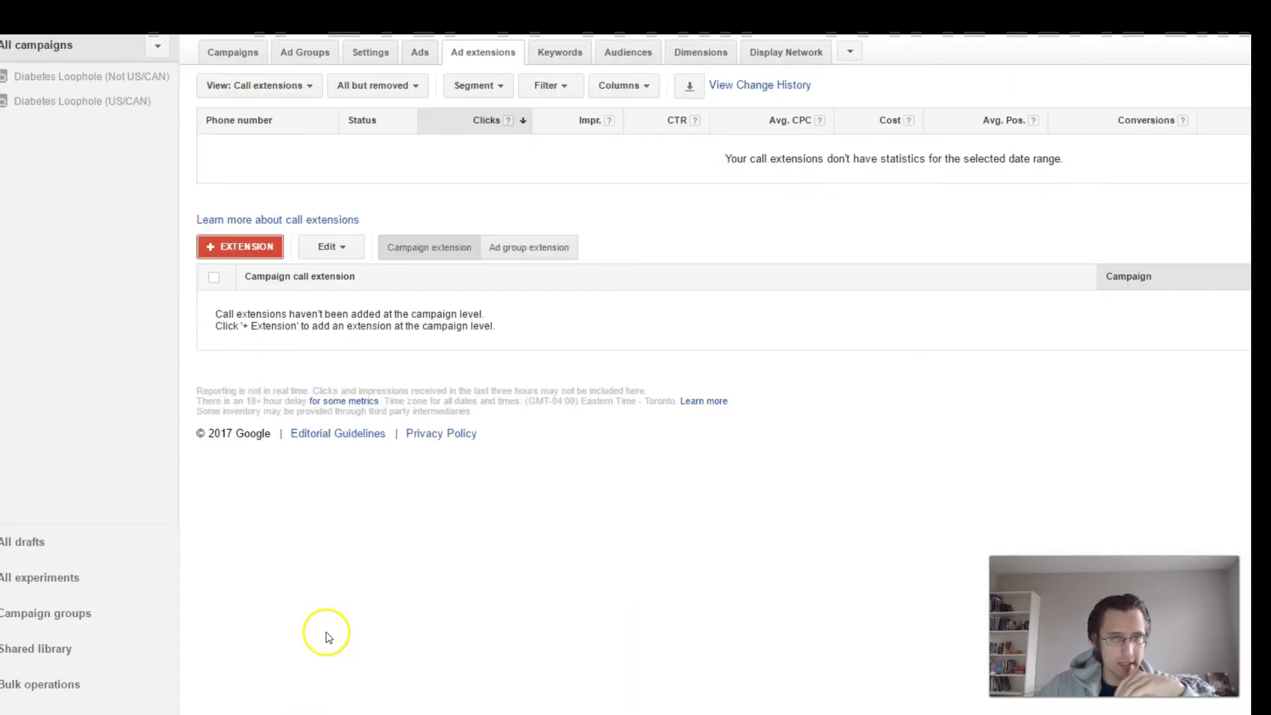
Step: Start a new message extension for the Diabetes Loophole (Not US/CAN) campaign and open its details form
click(232, 84)
click(281, 207)
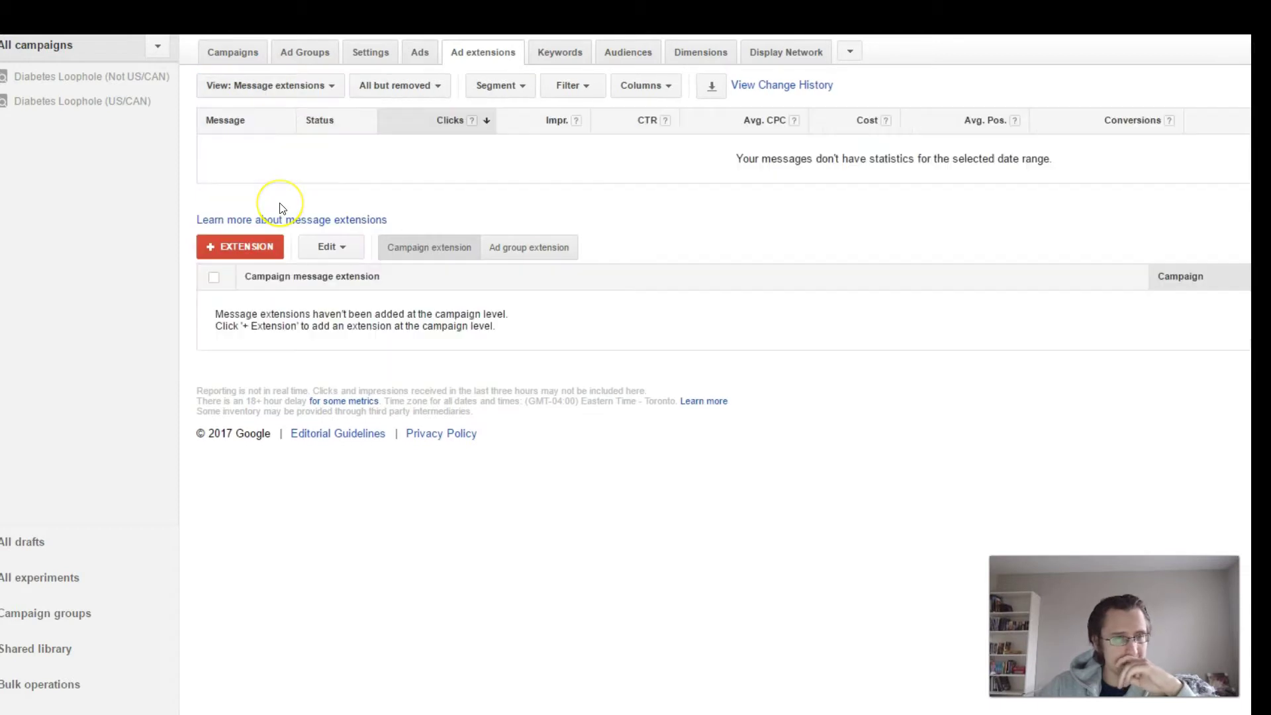
click(236, 247)
click(282, 292)
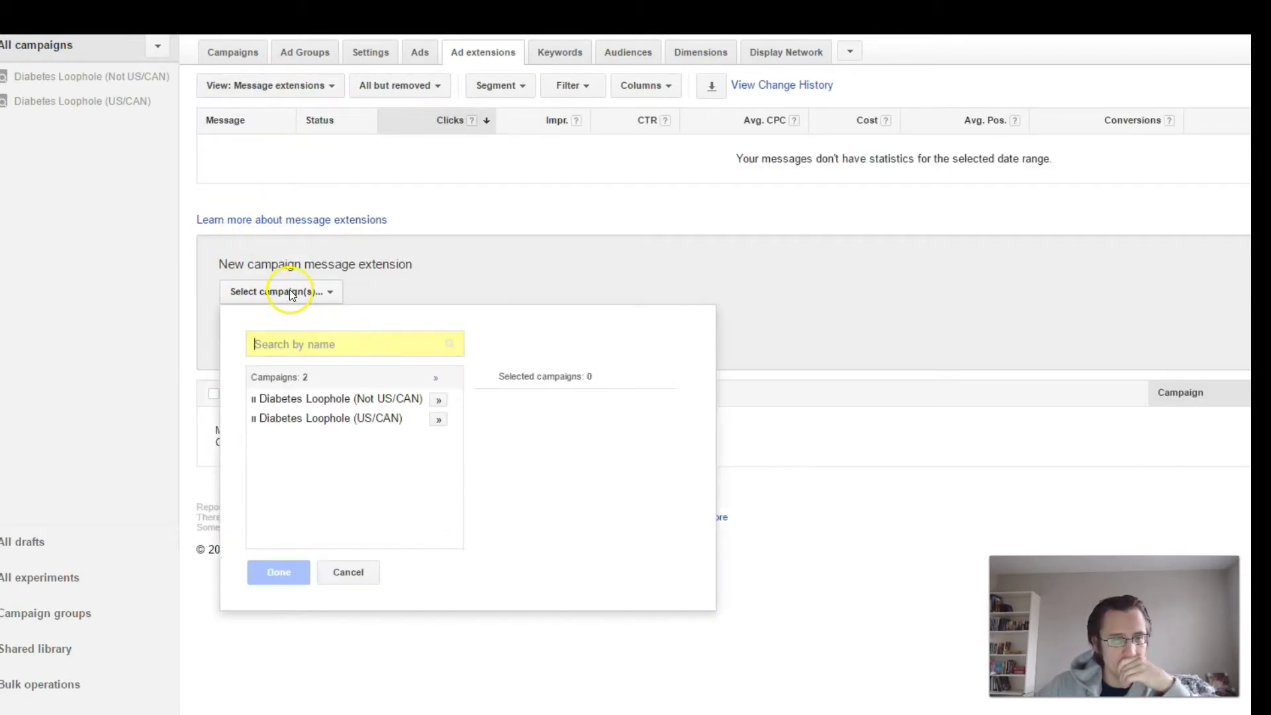
click(288, 400)
click(278, 572)
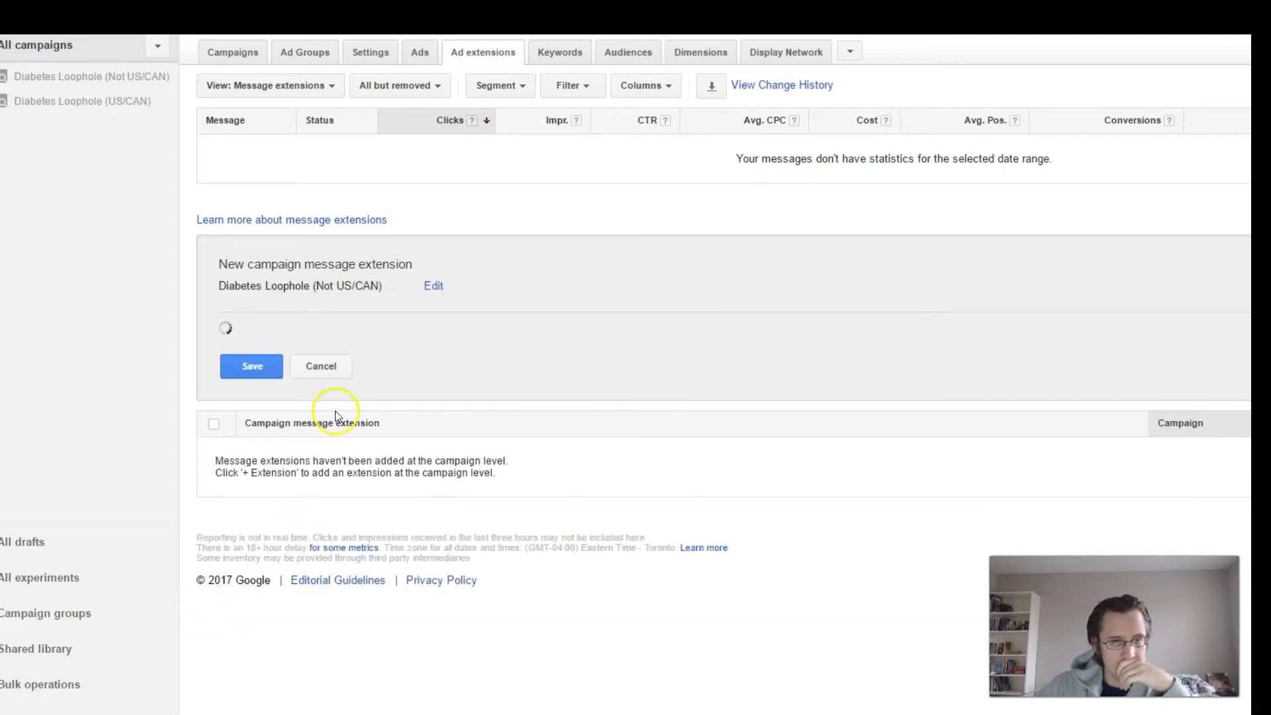
scroll(525, 514, down, 2)
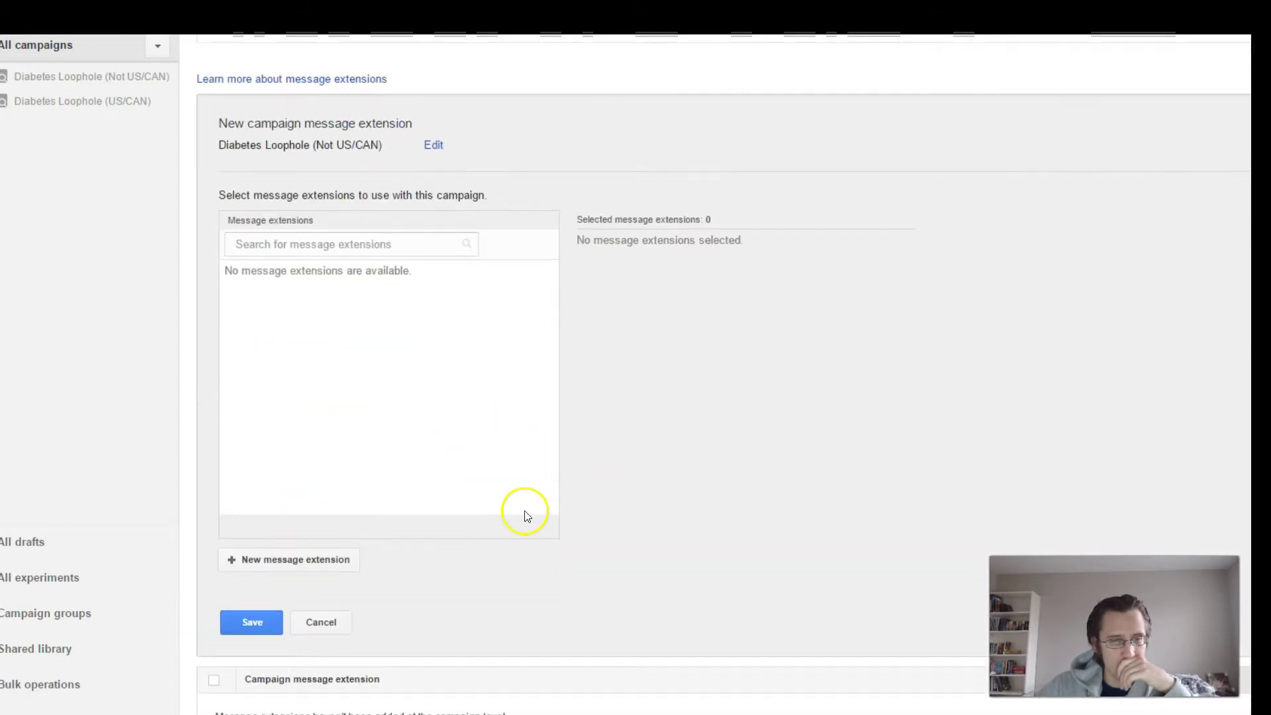
click(282, 563)
Step: Examine the extension text, message text and advanced options of the new message extension
click(778, 298)
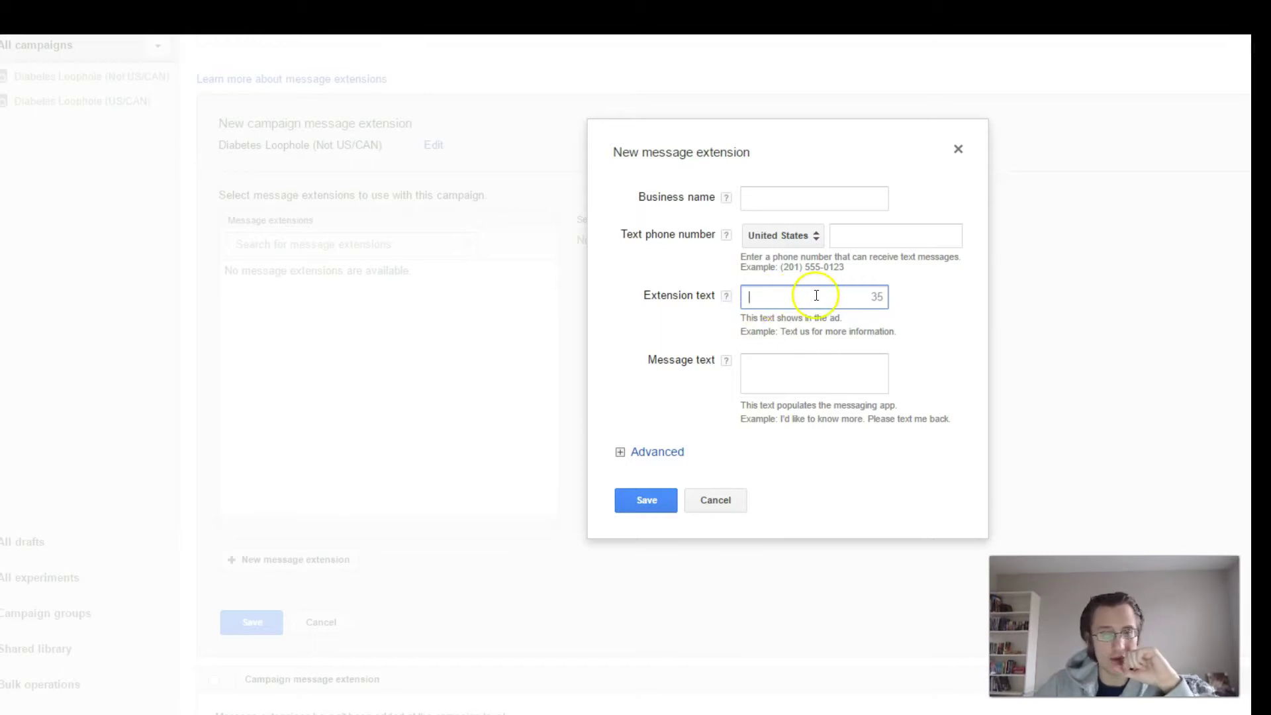
click(817, 373)
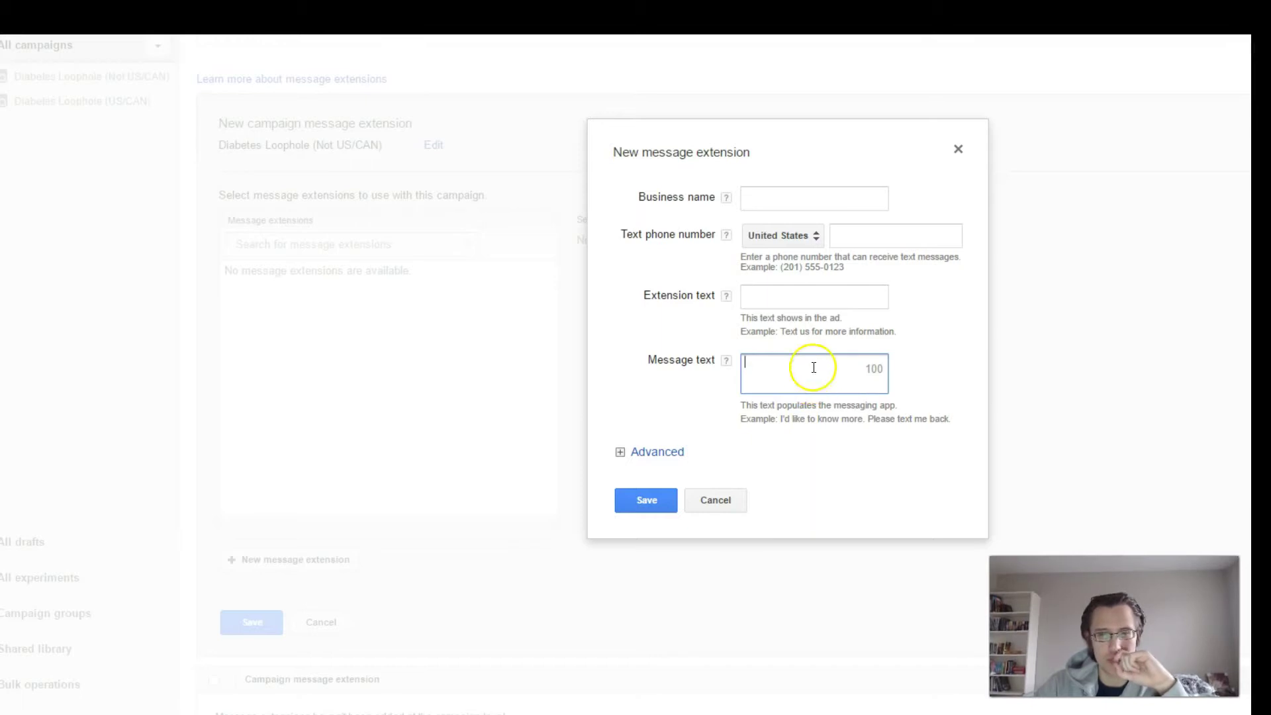
click(768, 296)
drag(821, 319, 744, 318)
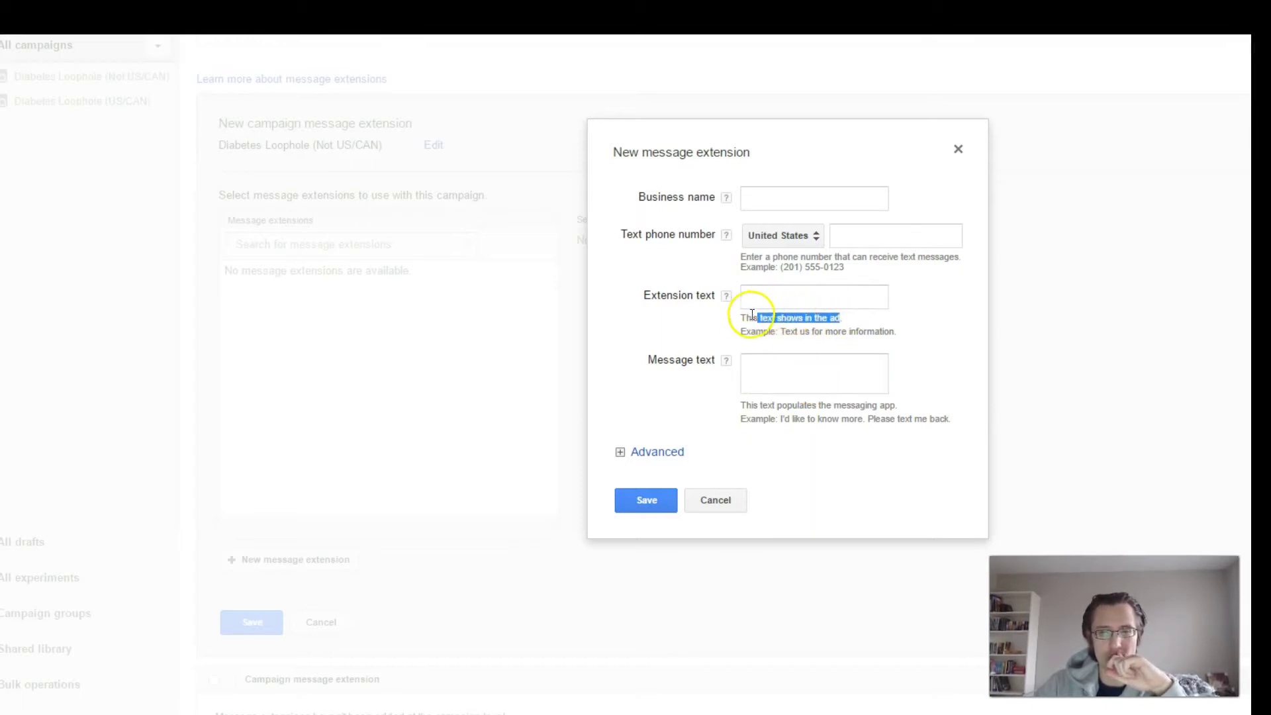
click(763, 294)
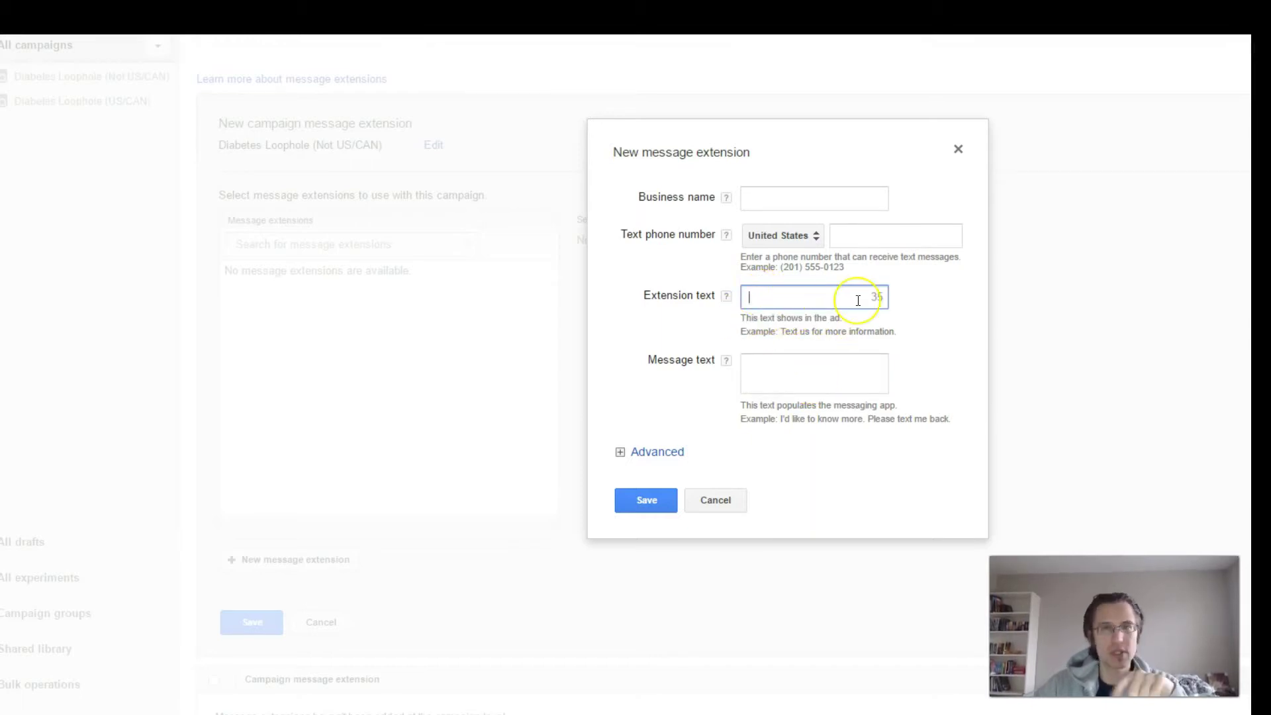
click(792, 366)
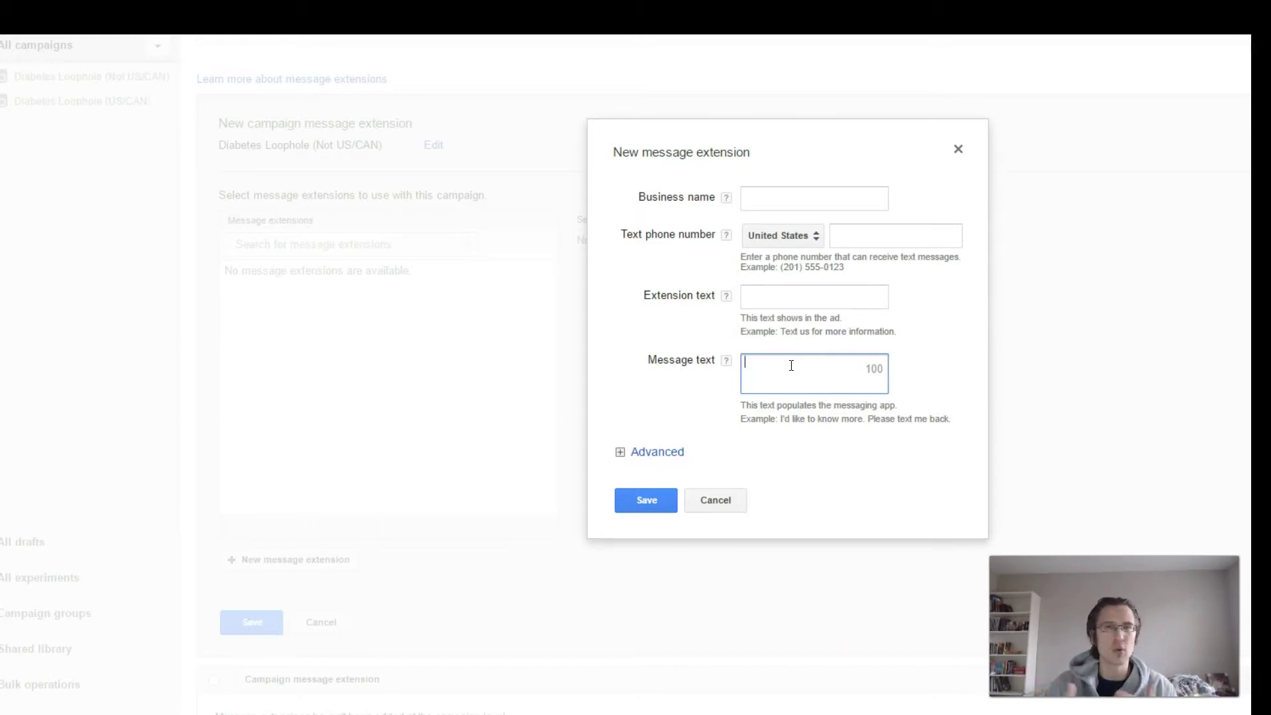
click(658, 452)
click(658, 453)
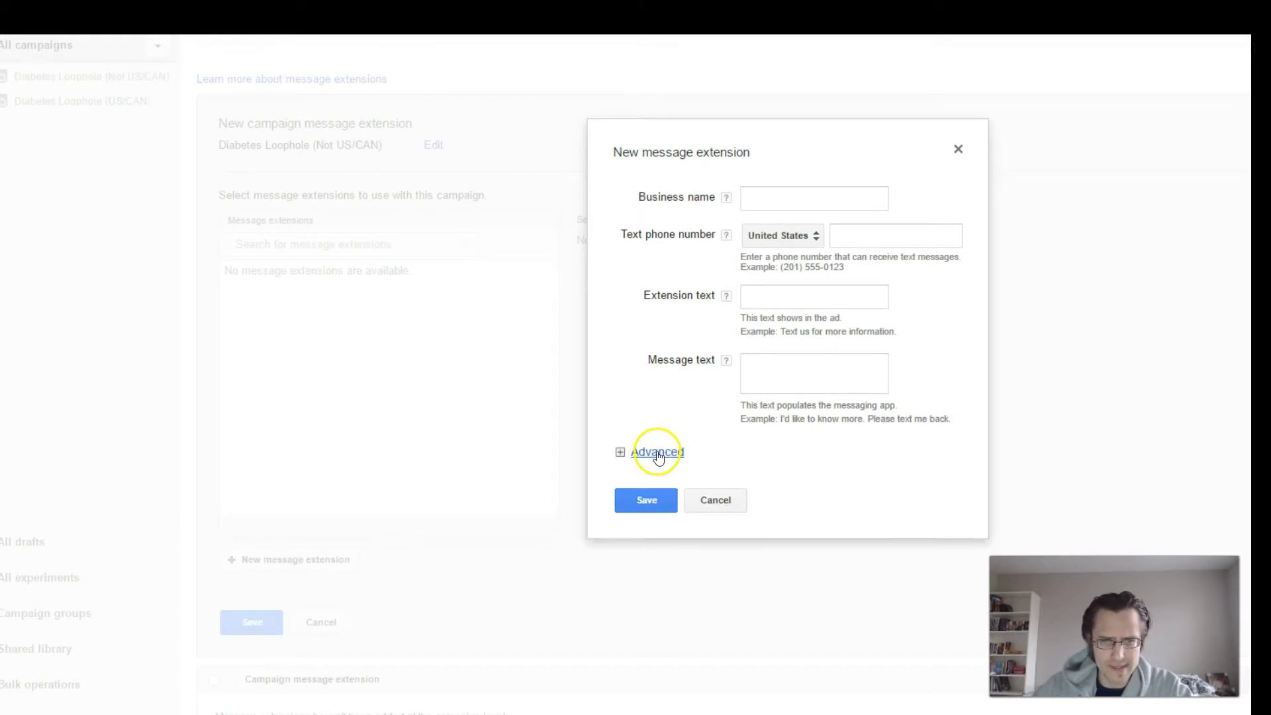
Step: Discard the new message extension for the campaign and open the list of extension types
click(958, 150)
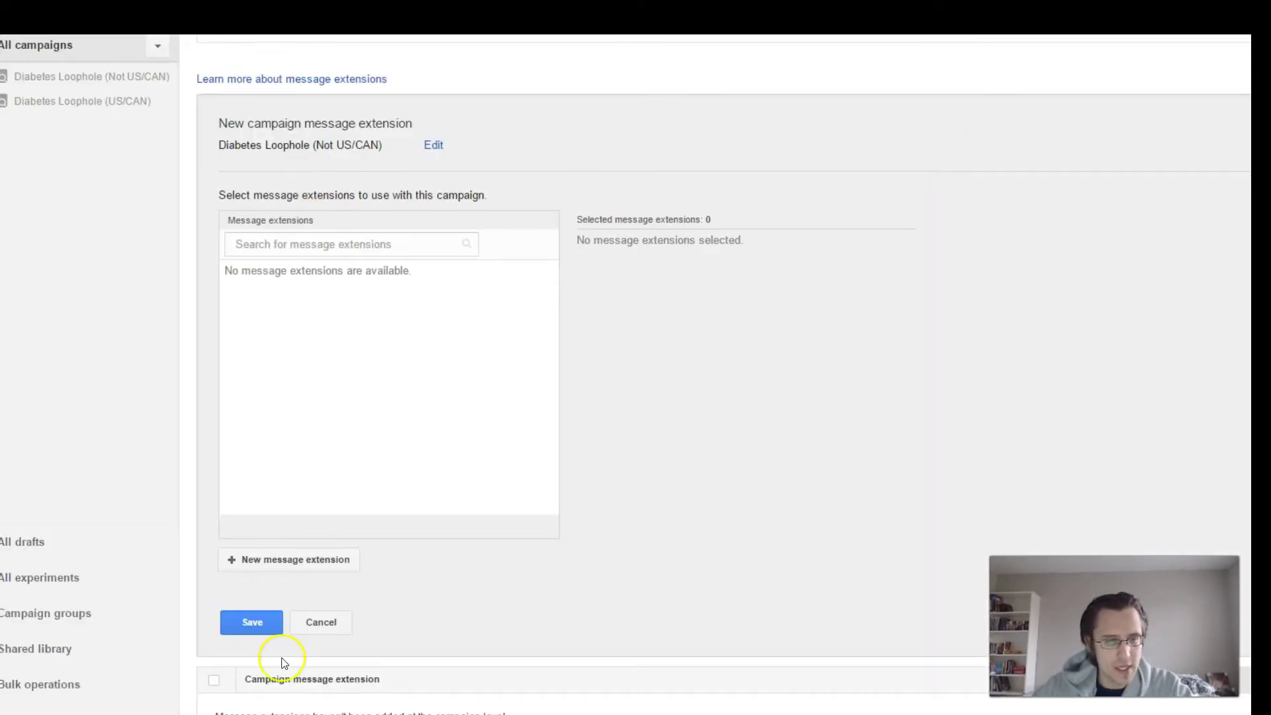
click(312, 624)
click(277, 85)
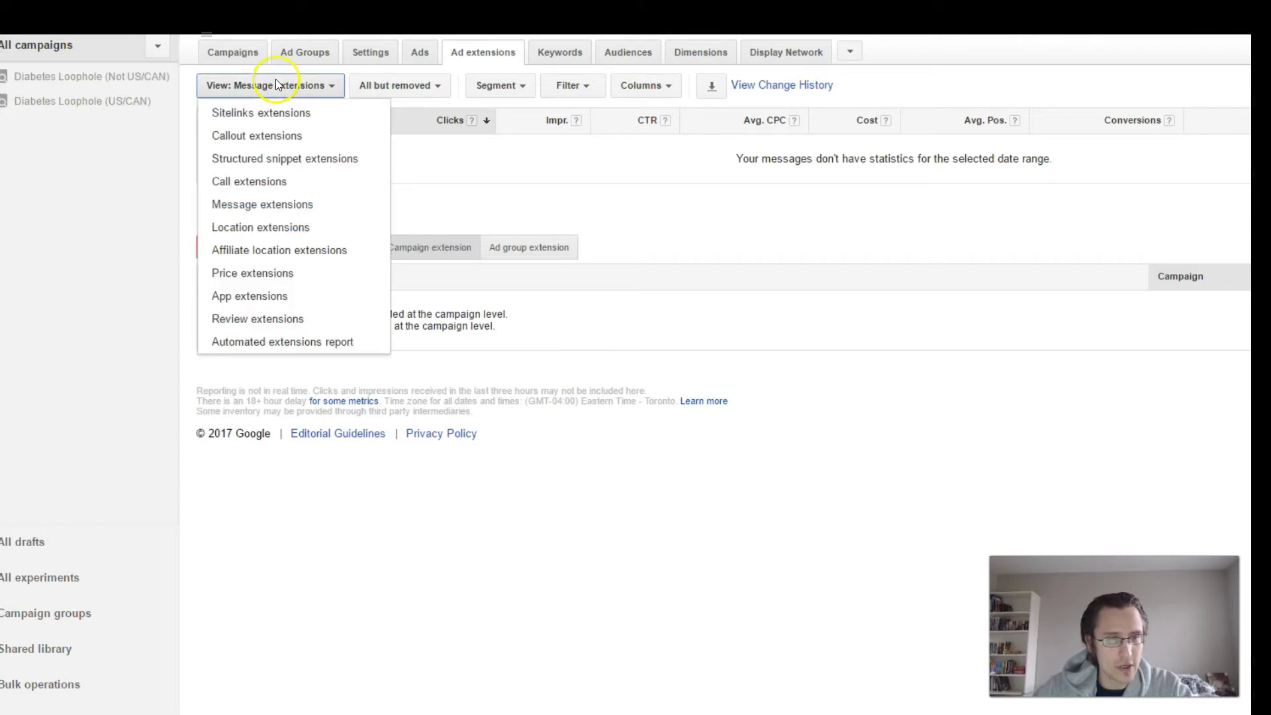
Step: Show the location extensions and add an account-level location extension from the selected Google My Business account
click(260, 227)
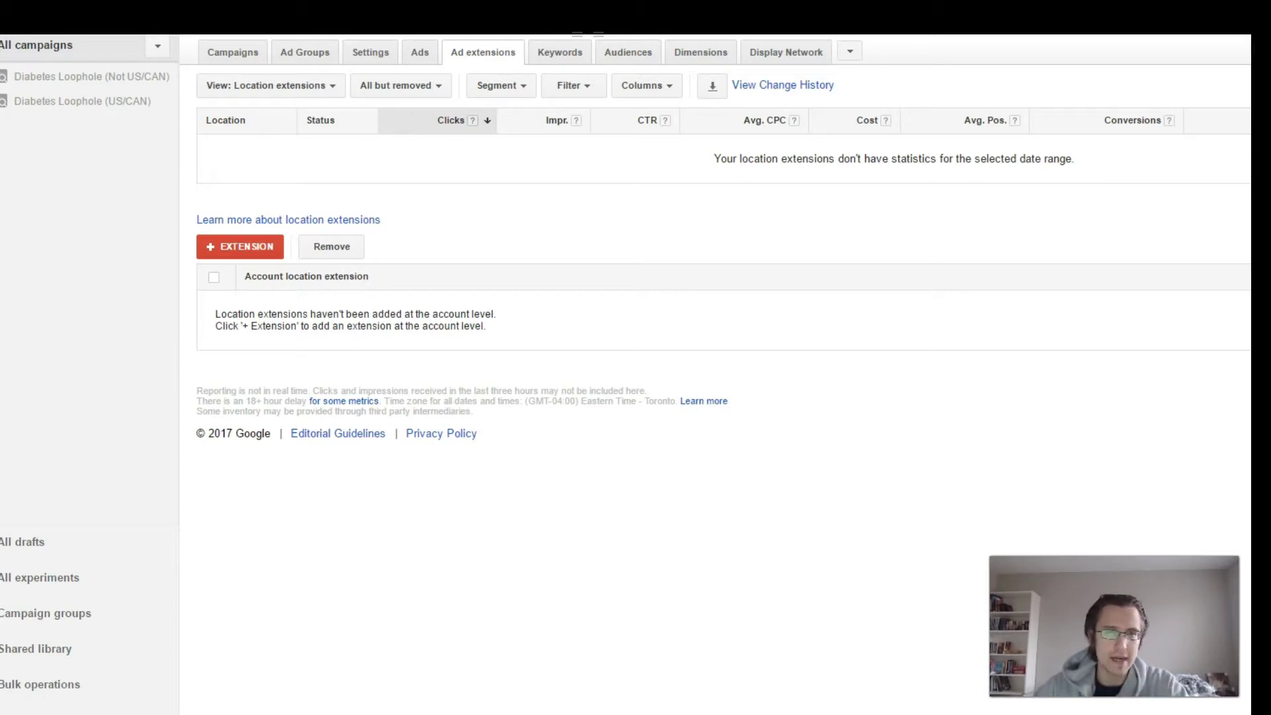
click(247, 247)
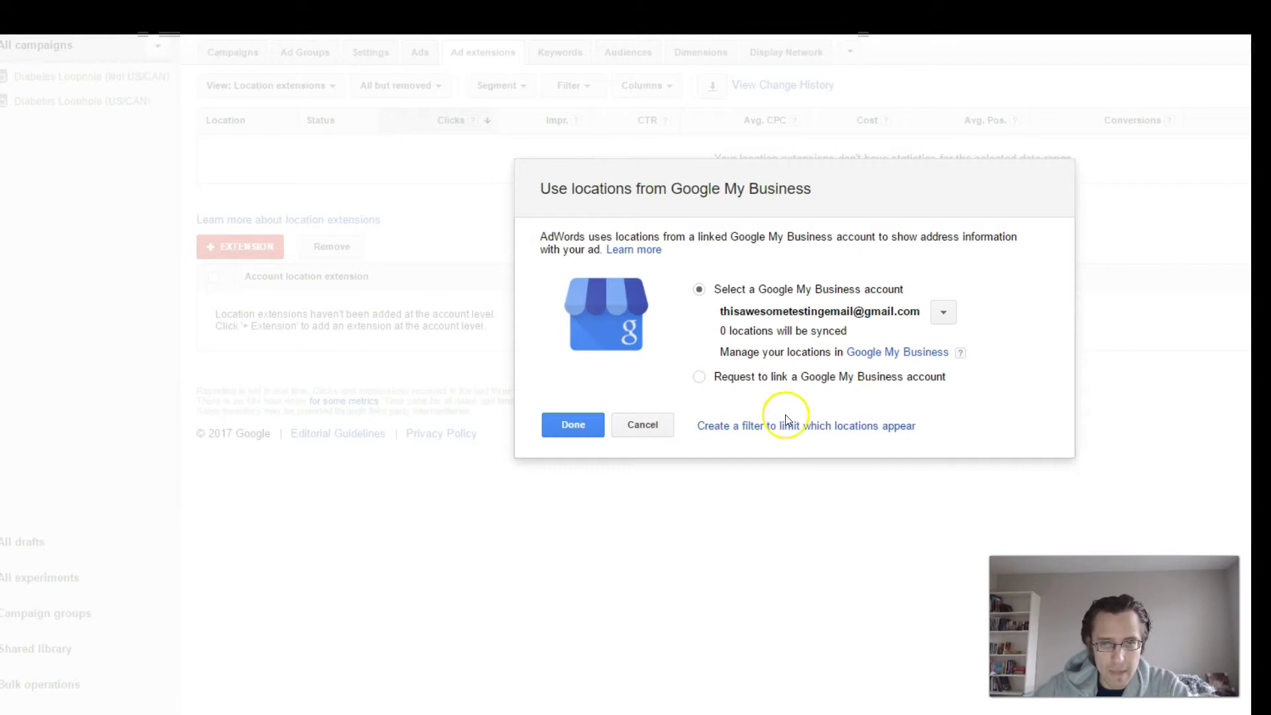
click(572, 425)
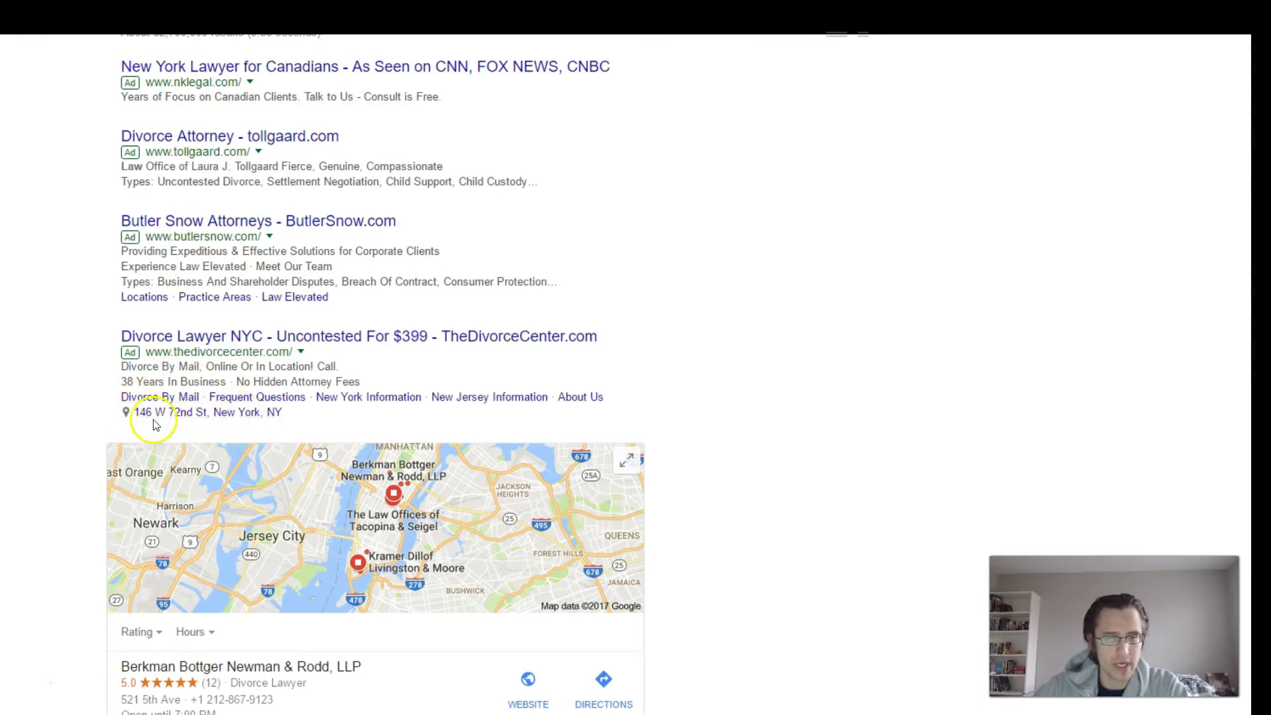
Step: Examine the location extension under the TheDivorceCenter.com ad in the Google search results, including its address link
scroll(821, 550, down, 2)
scroll(821, 549, down, 1)
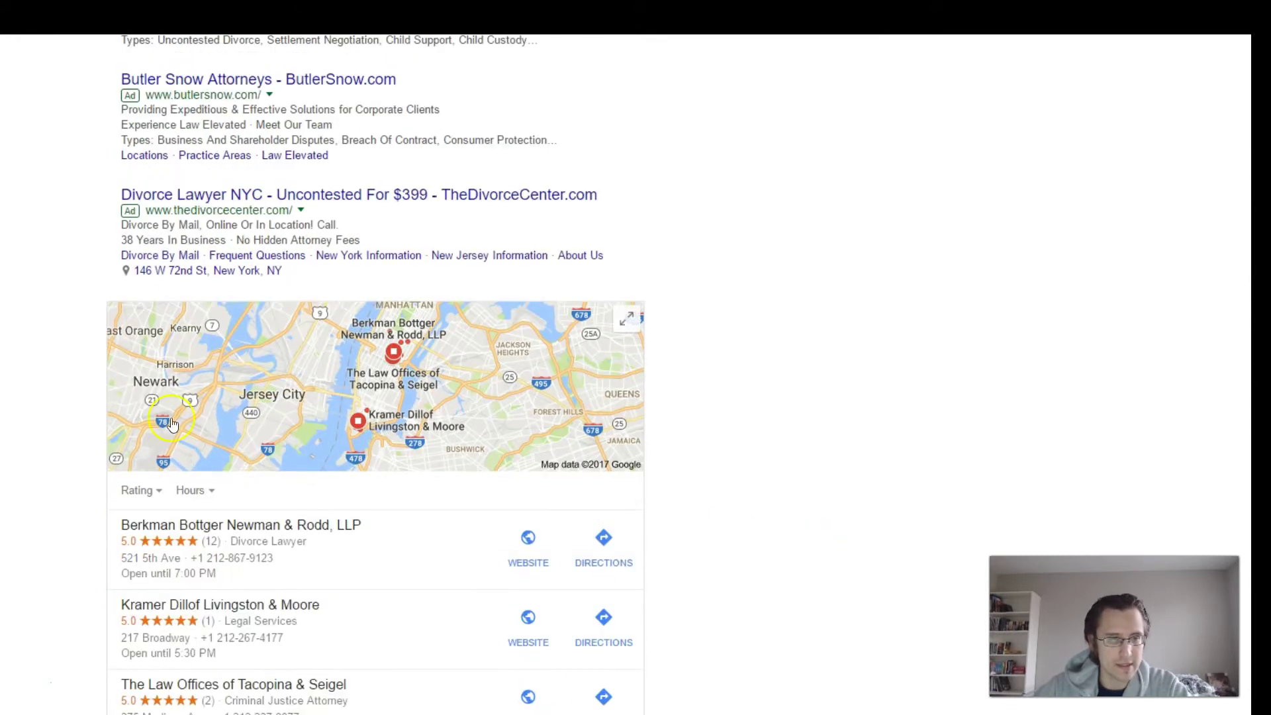
right_click(196, 271)
click(222, 284)
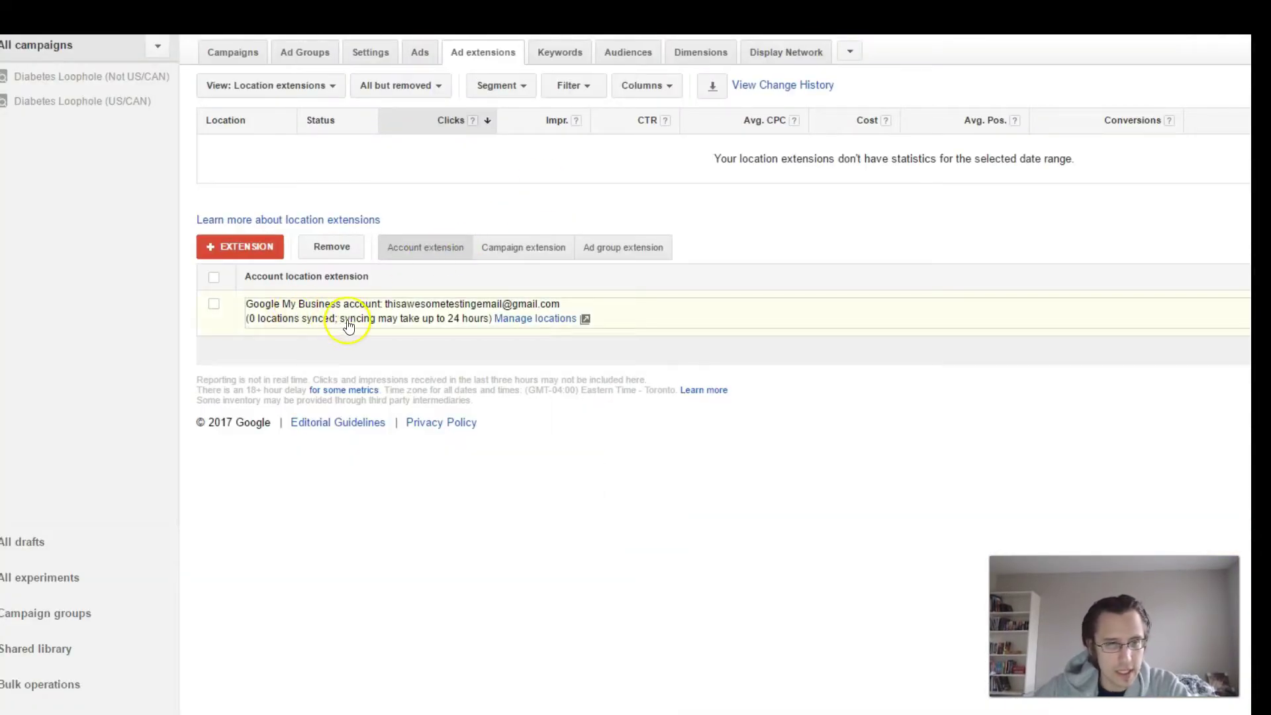
Step: Remove the Google My Business location extension from the account level
click(213, 303)
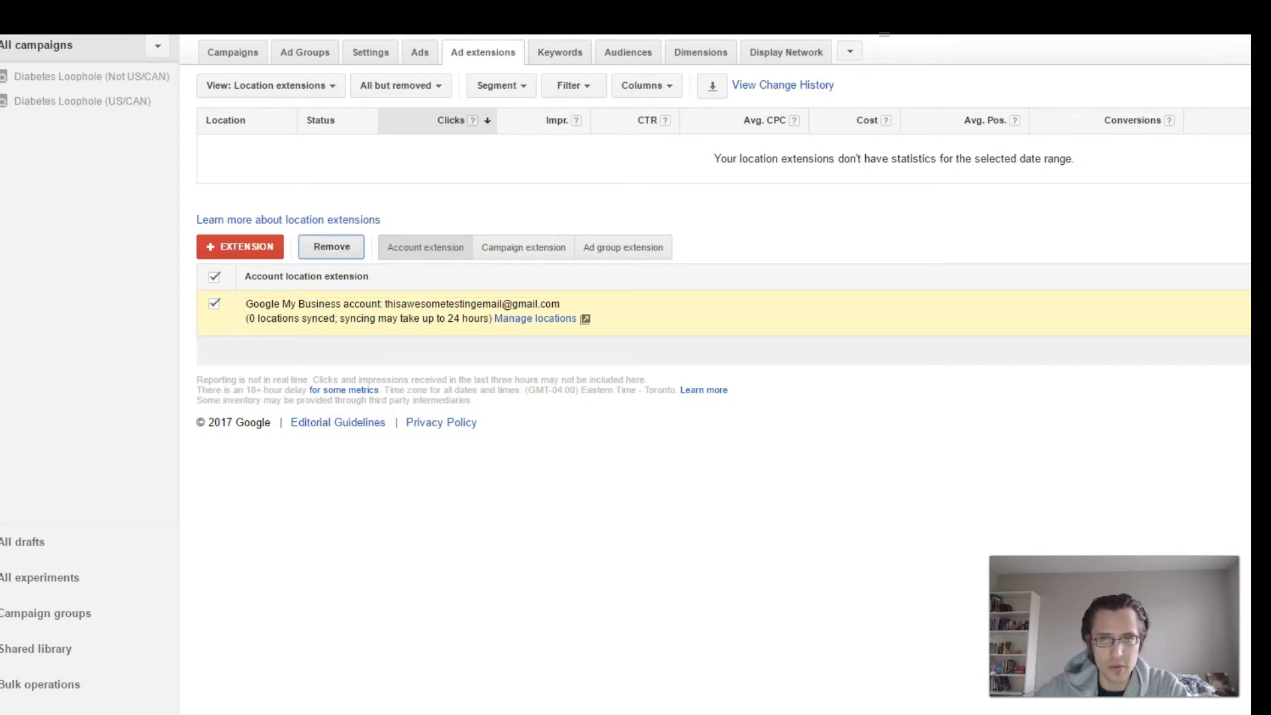
click(332, 246)
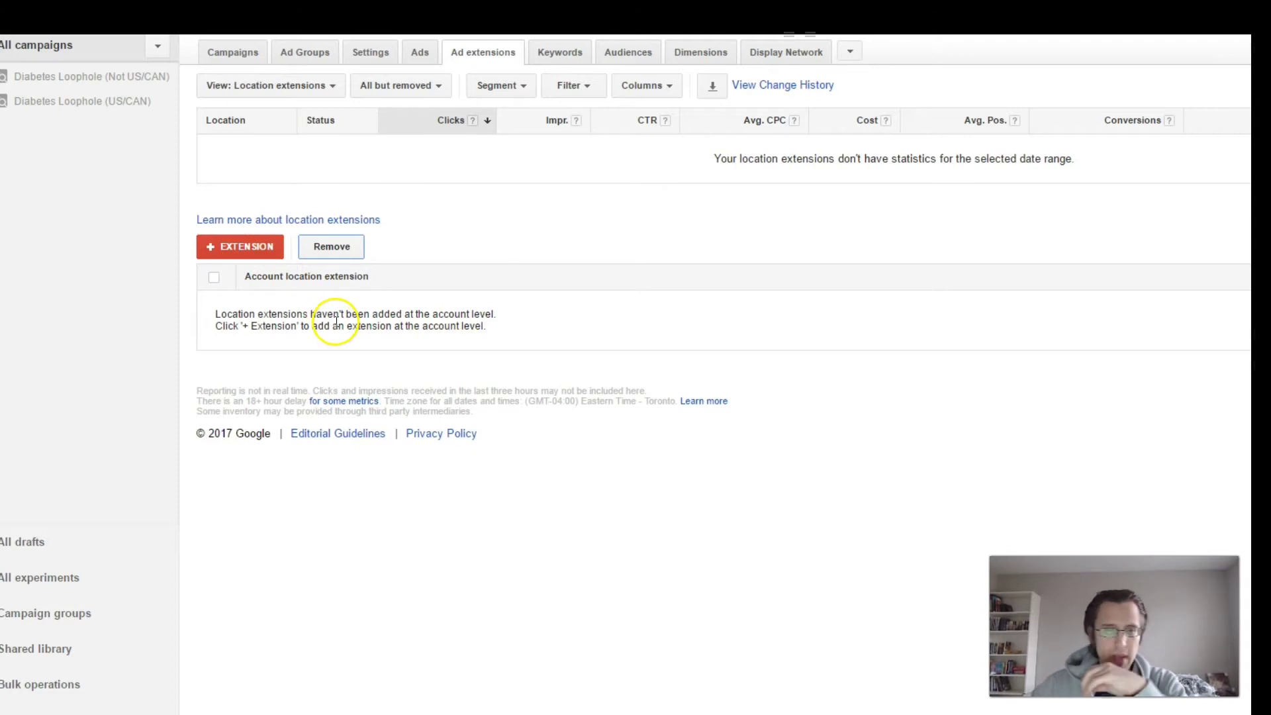
Step: Review the Google My Business account choices for a new location extension and cancel without adding it
click(239, 245)
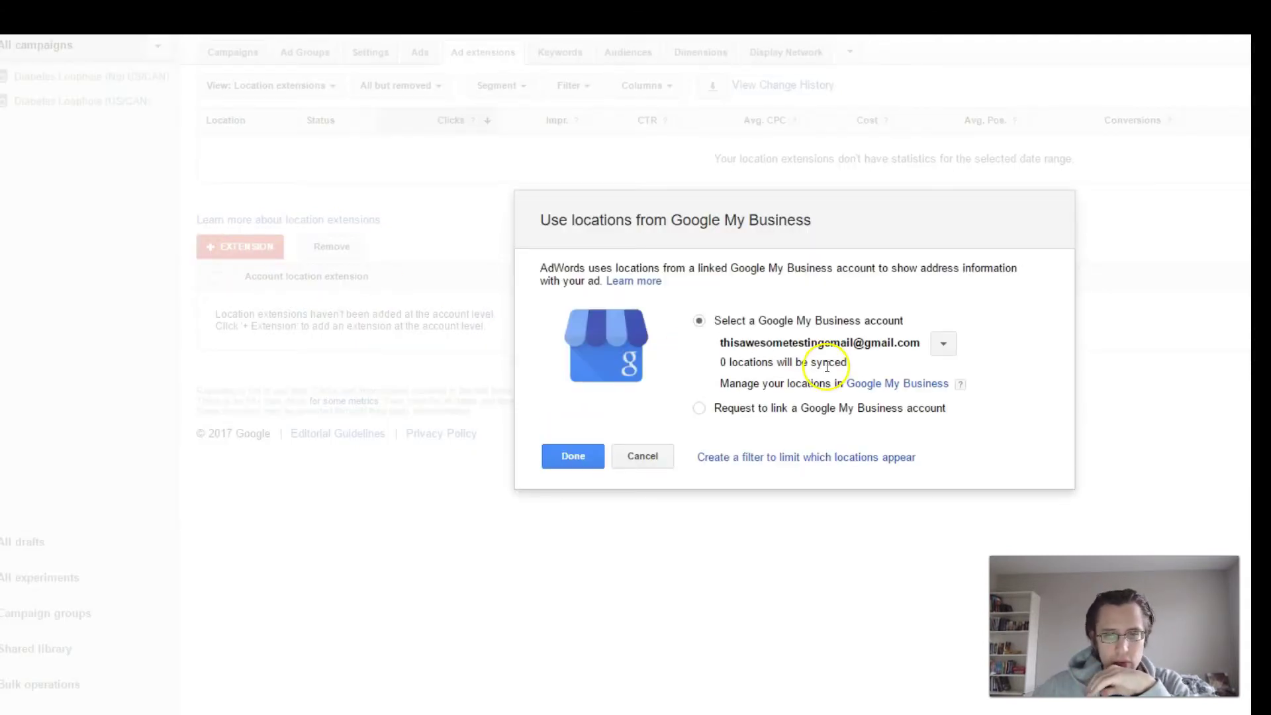
click(945, 344)
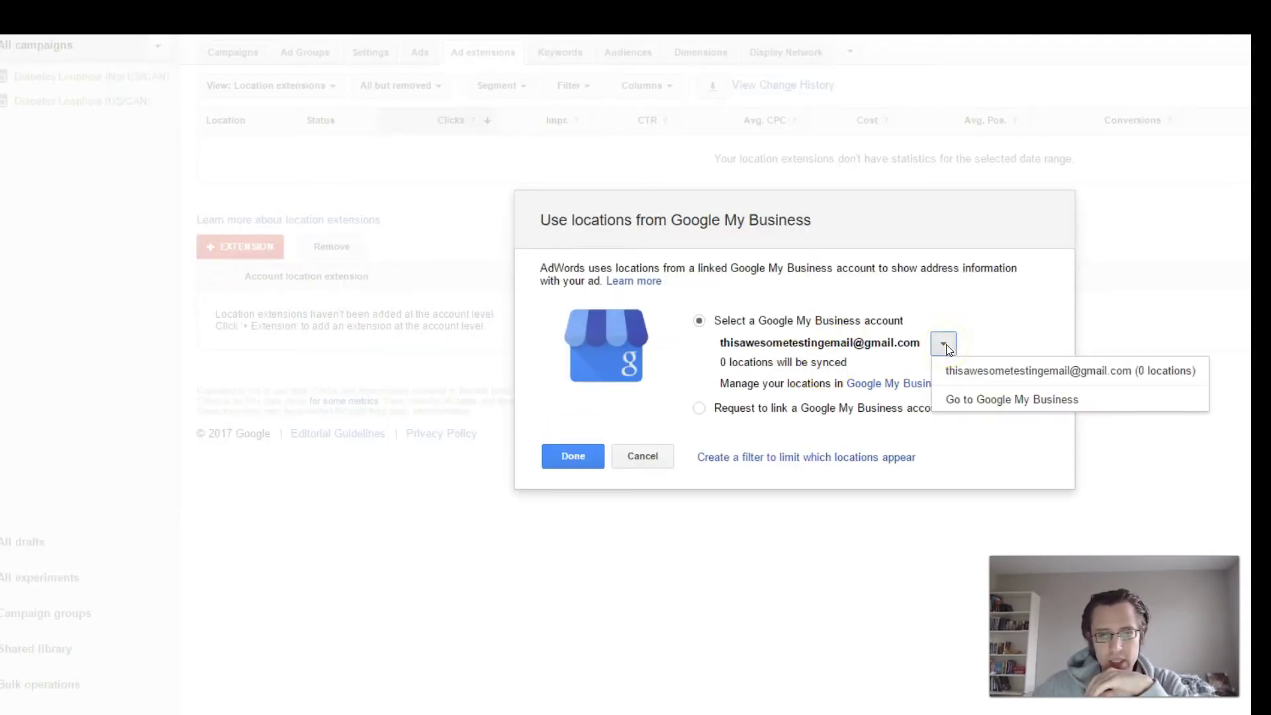
click(947, 344)
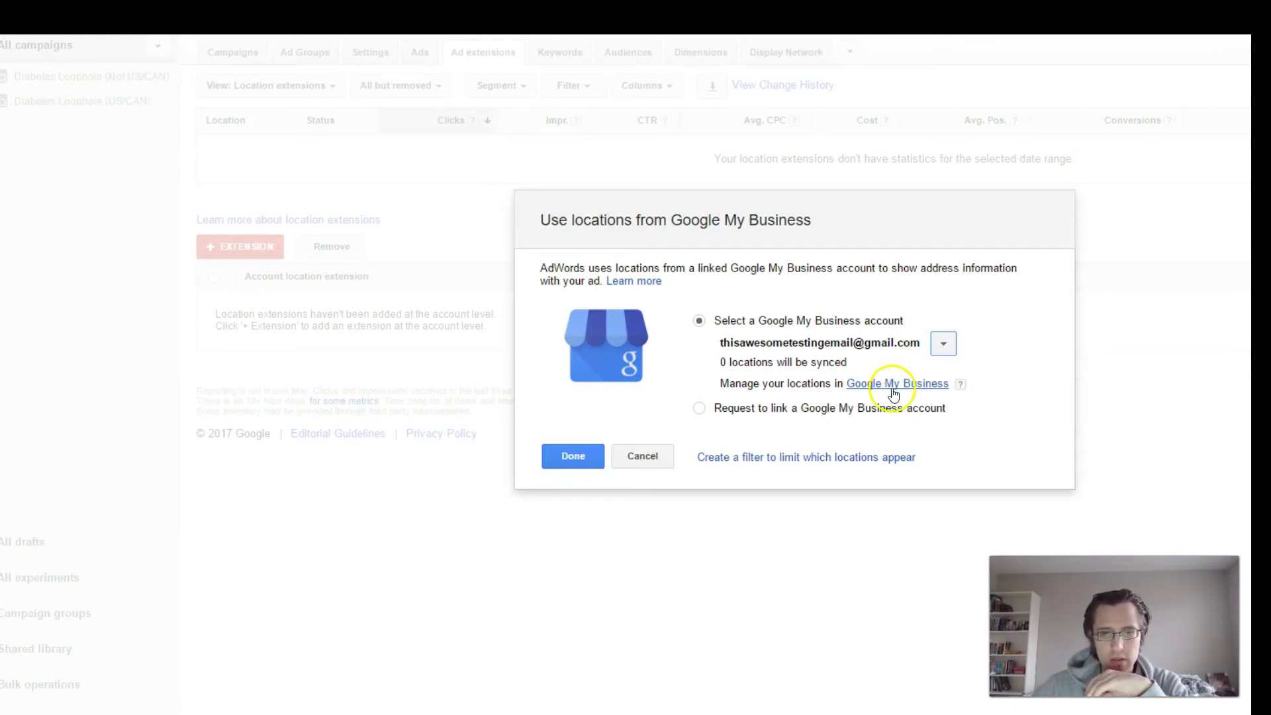
click(643, 457)
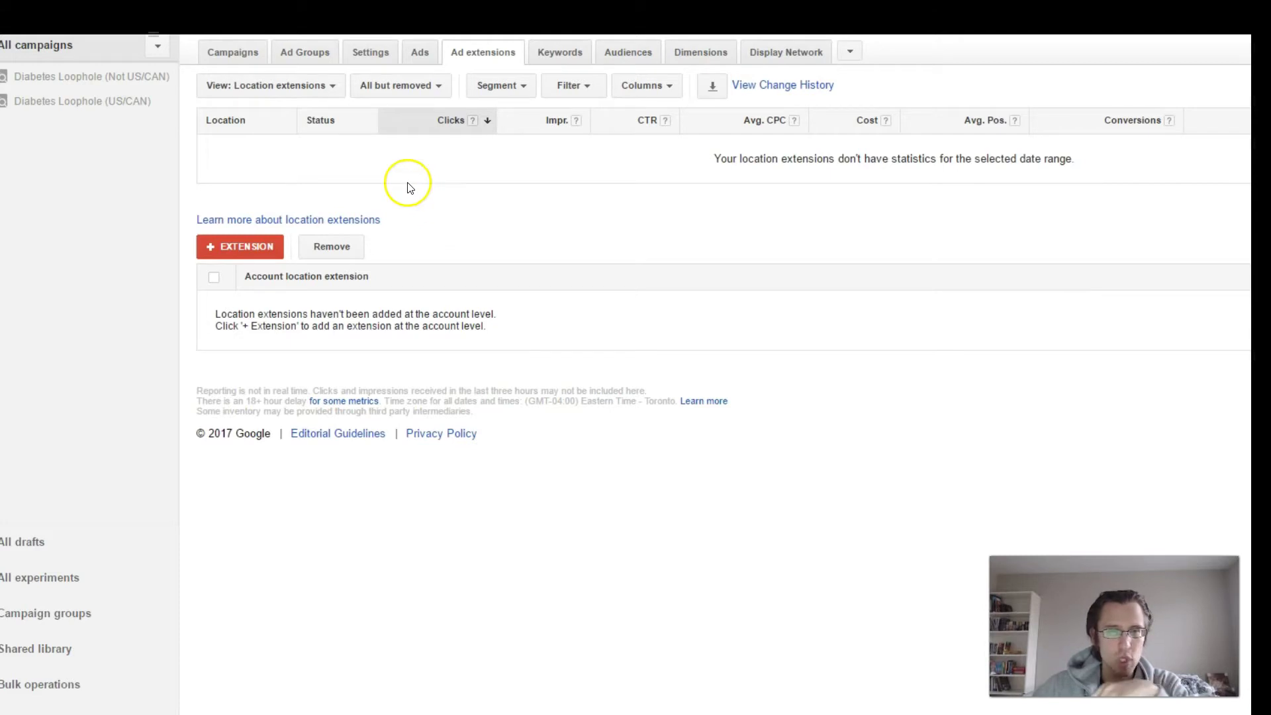
Step: View the affiliate location extensions and switch the list to price extensions
click(276, 85)
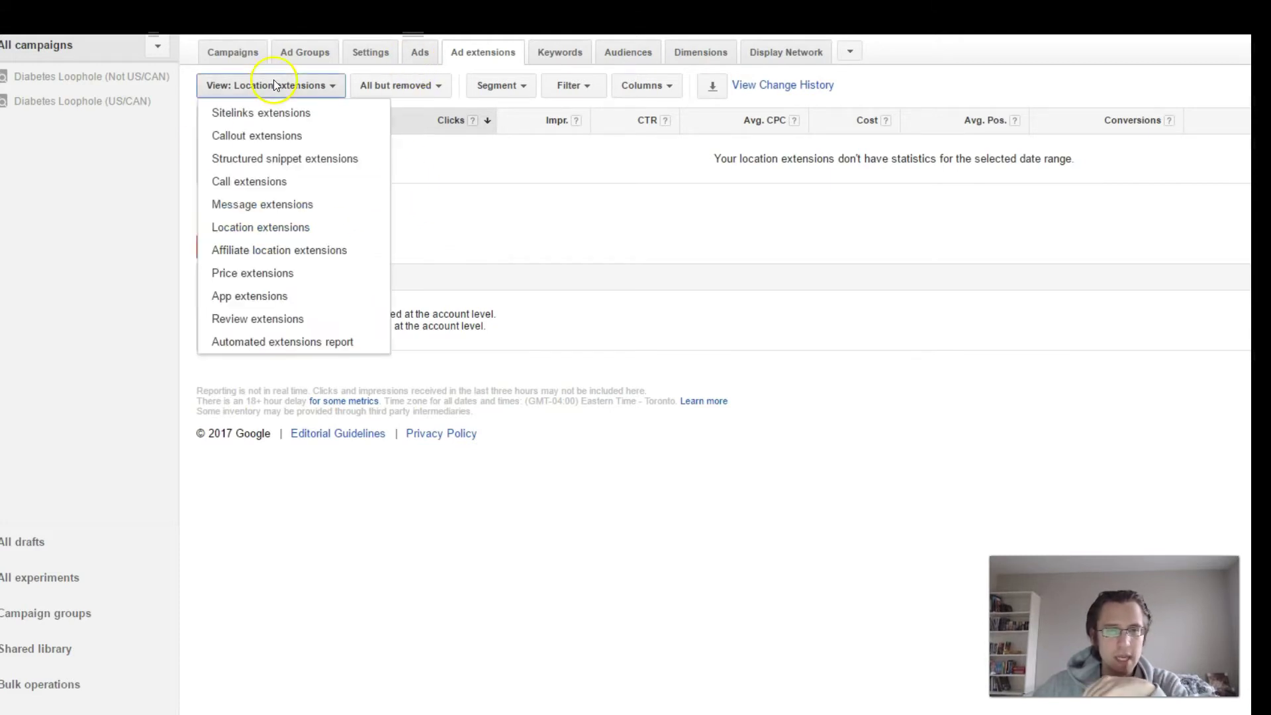
click(299, 250)
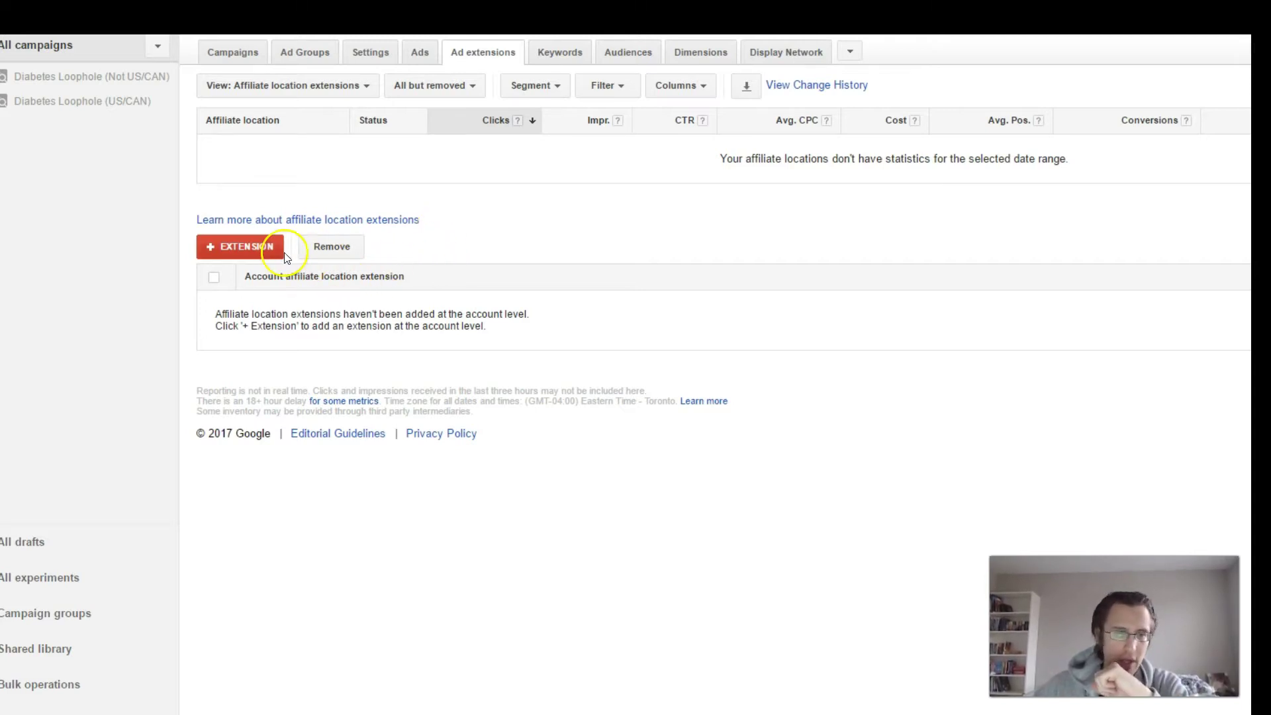
click(324, 85)
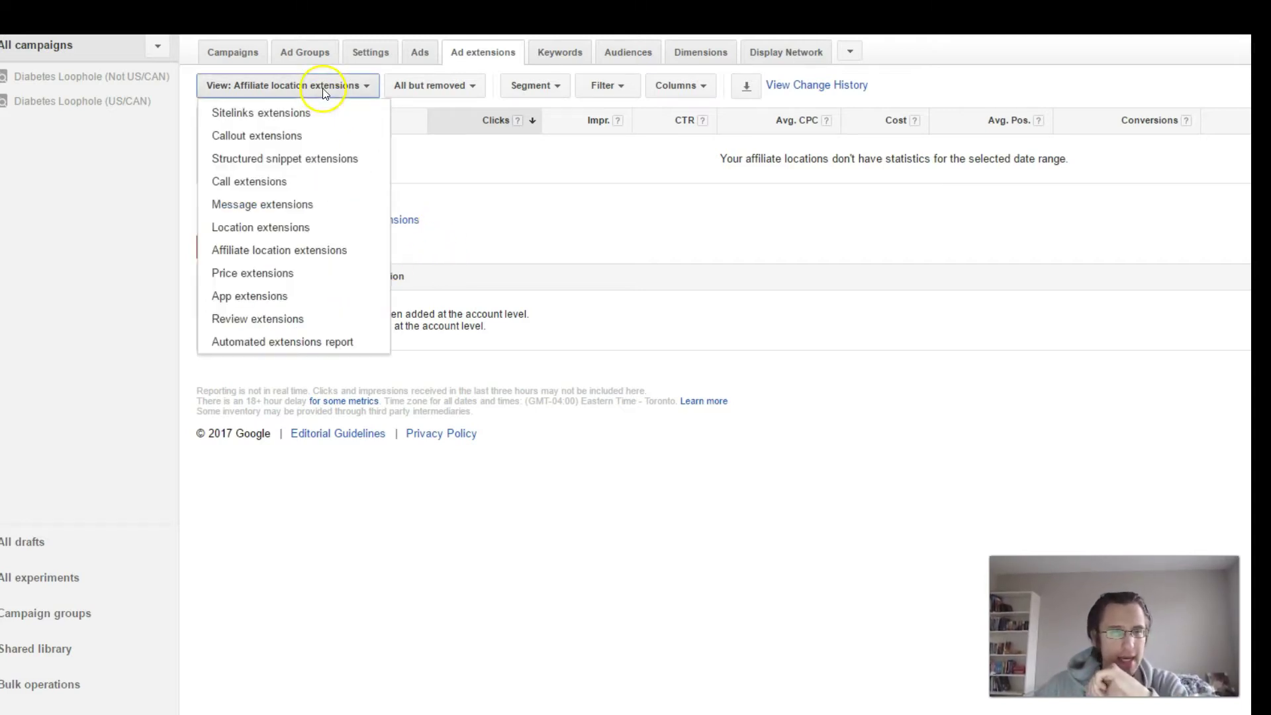
click(258, 273)
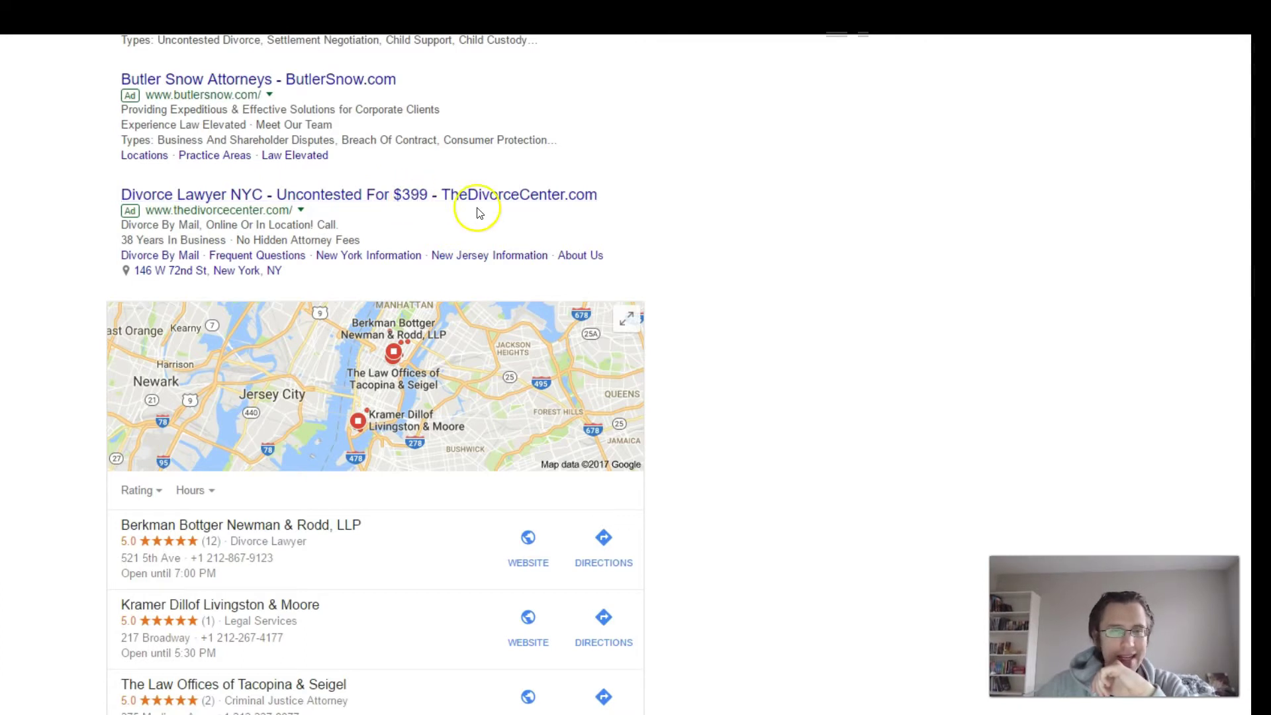
Step: Look through the lawyer ads in the Google search results for a price extension example
scroll(590, 228, up, 2)
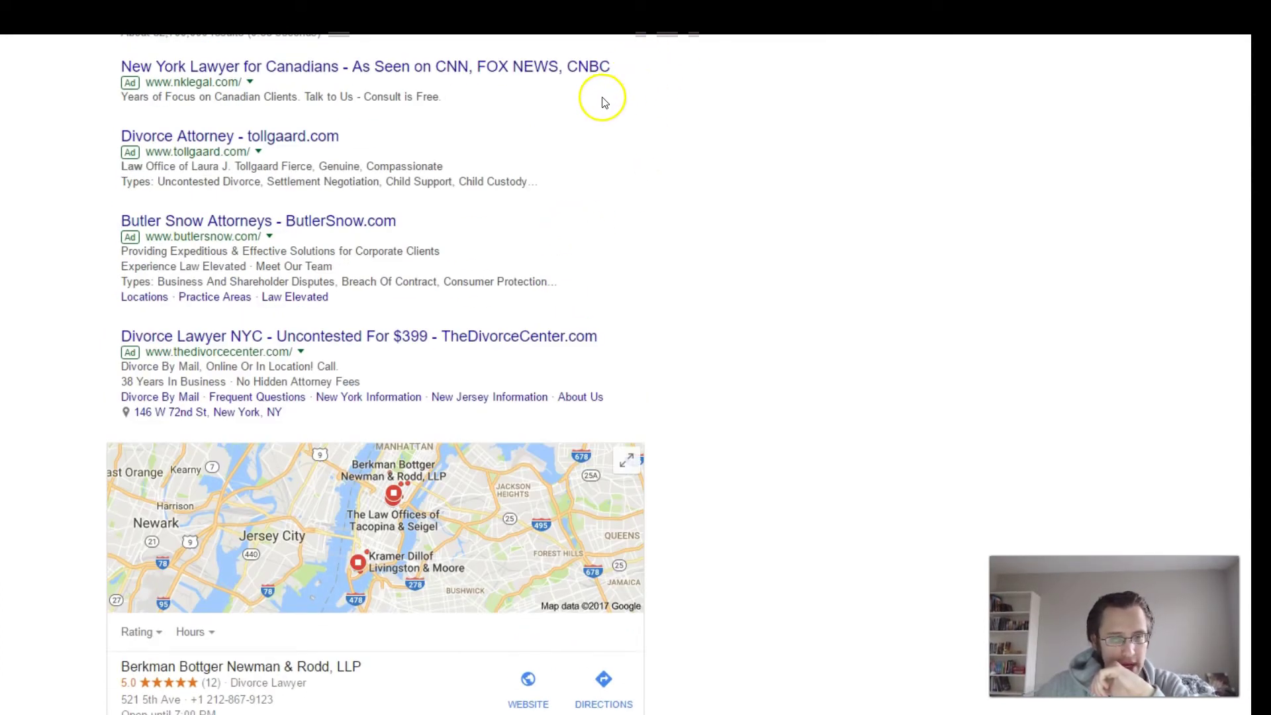
scroll(596, 250, down, 8)
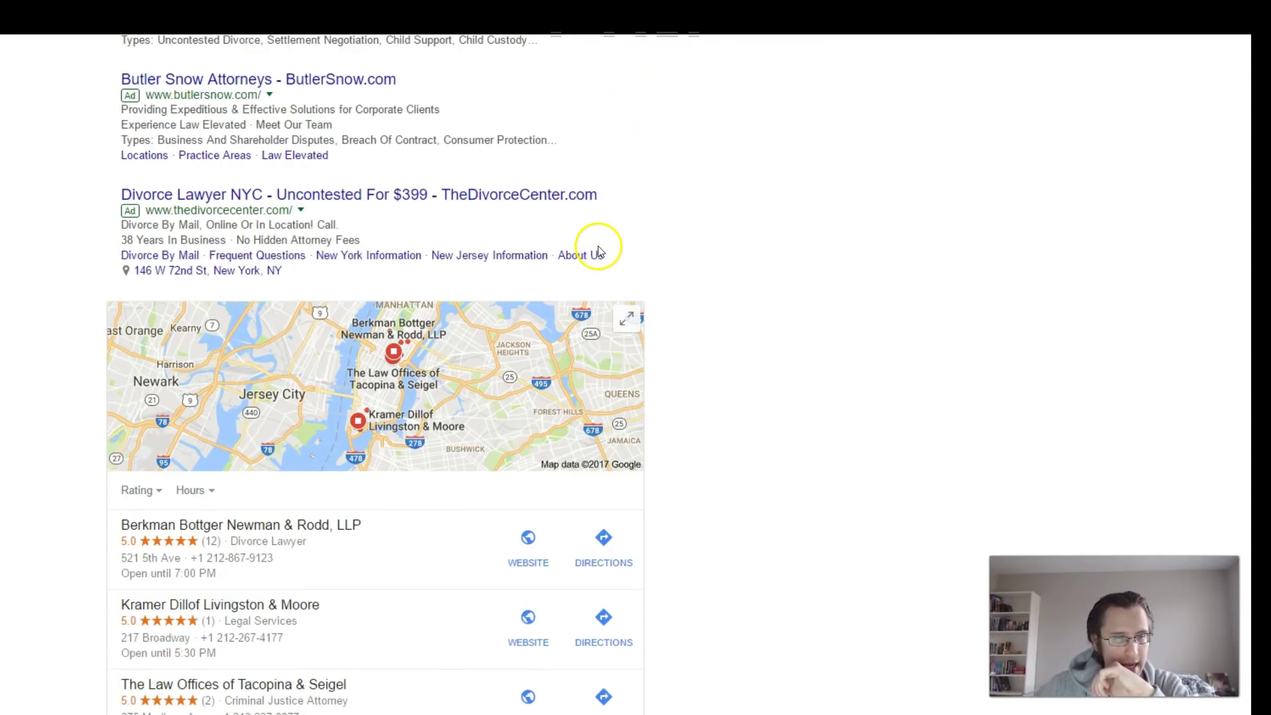
scroll(785, 316, up, 8)
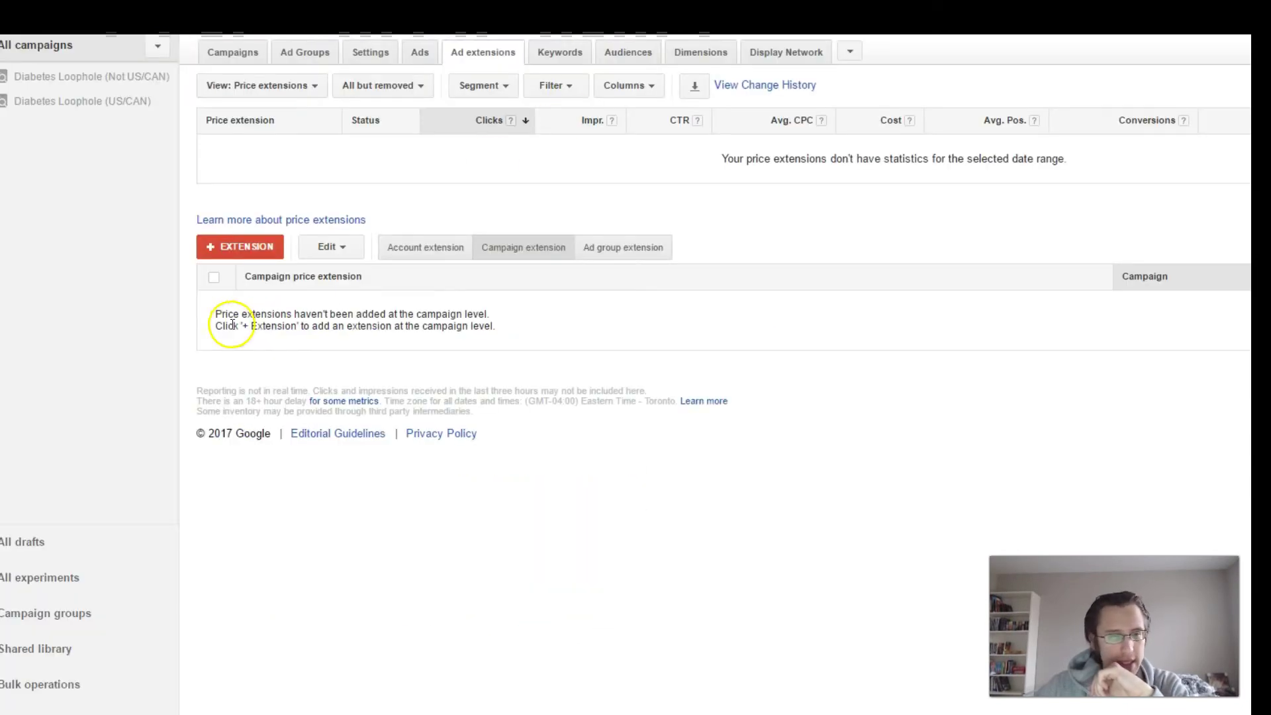
Step: Start a new price extension for the Diabetes Loophole (Not US/CAN) campaign and open its details form
click(250, 250)
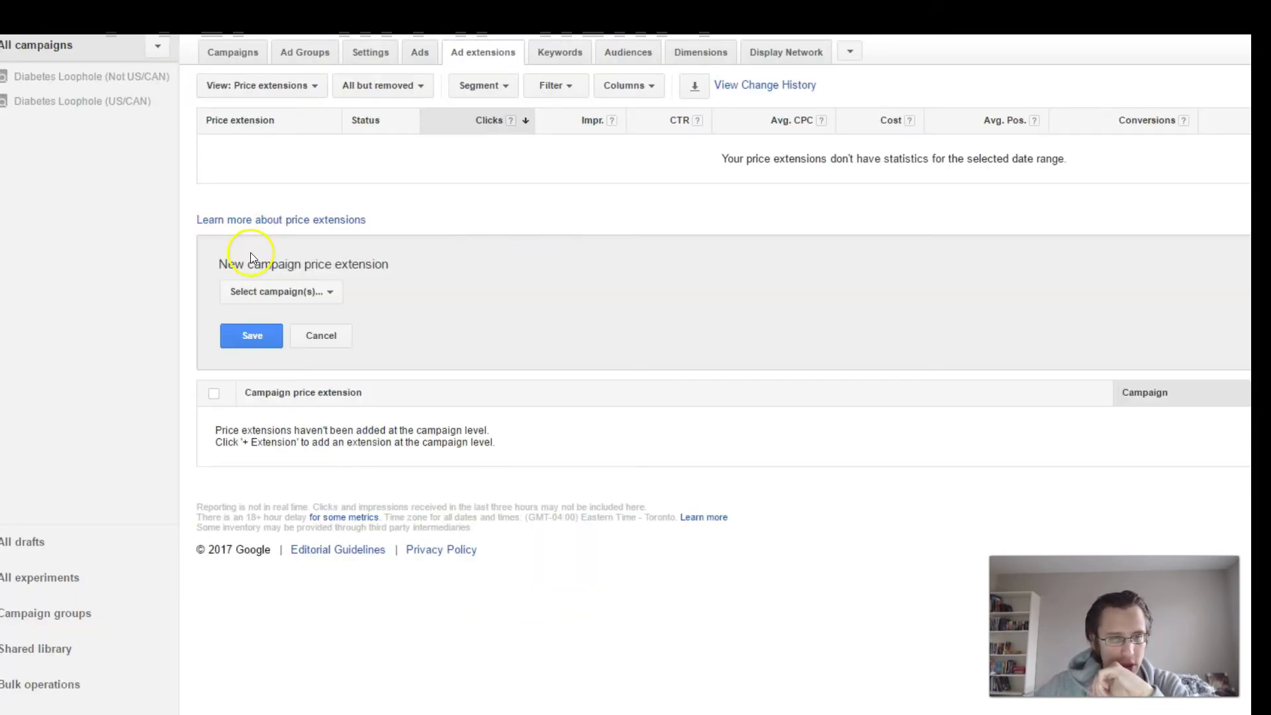
click(273, 295)
click(284, 400)
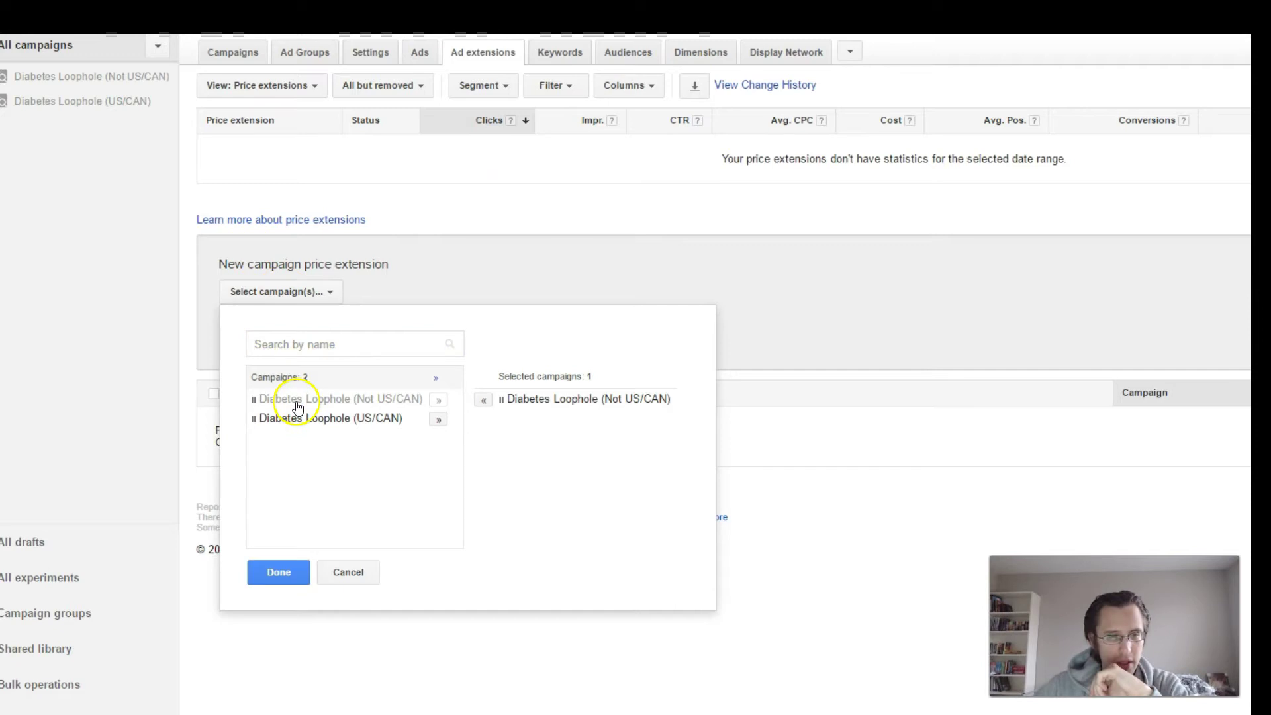
click(276, 572)
scroll(496, 553, down, 2)
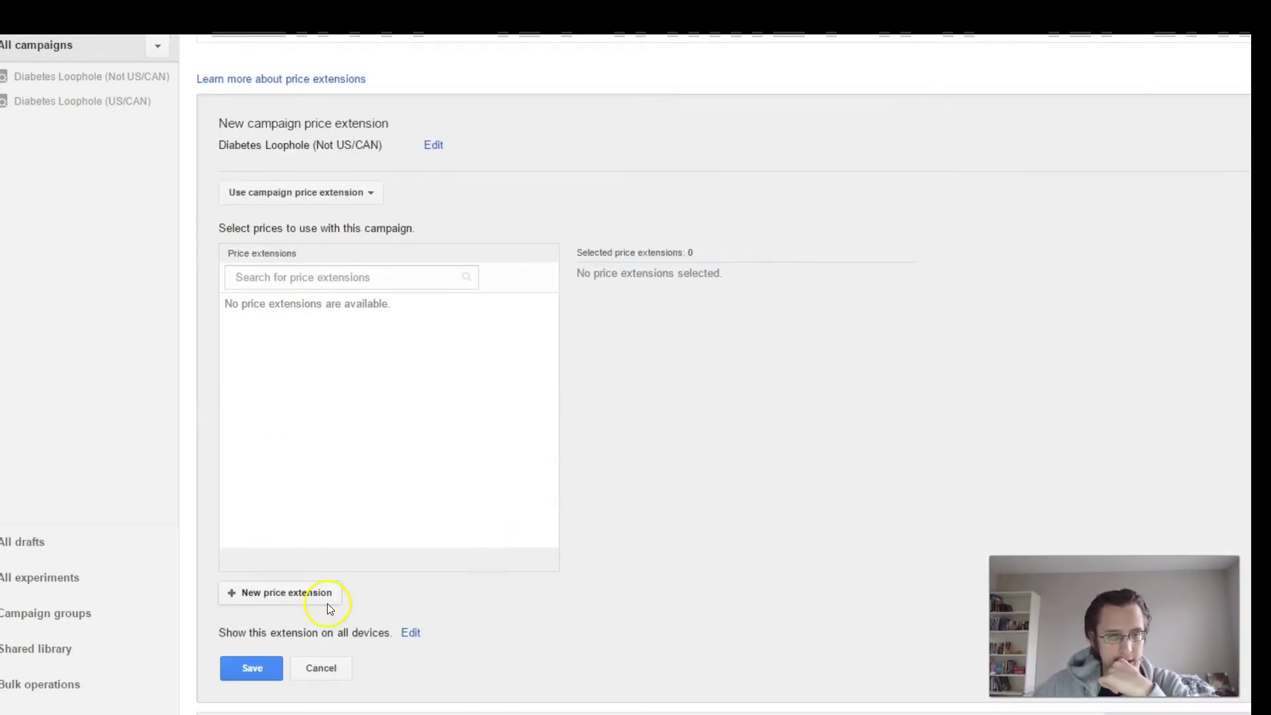
click(290, 595)
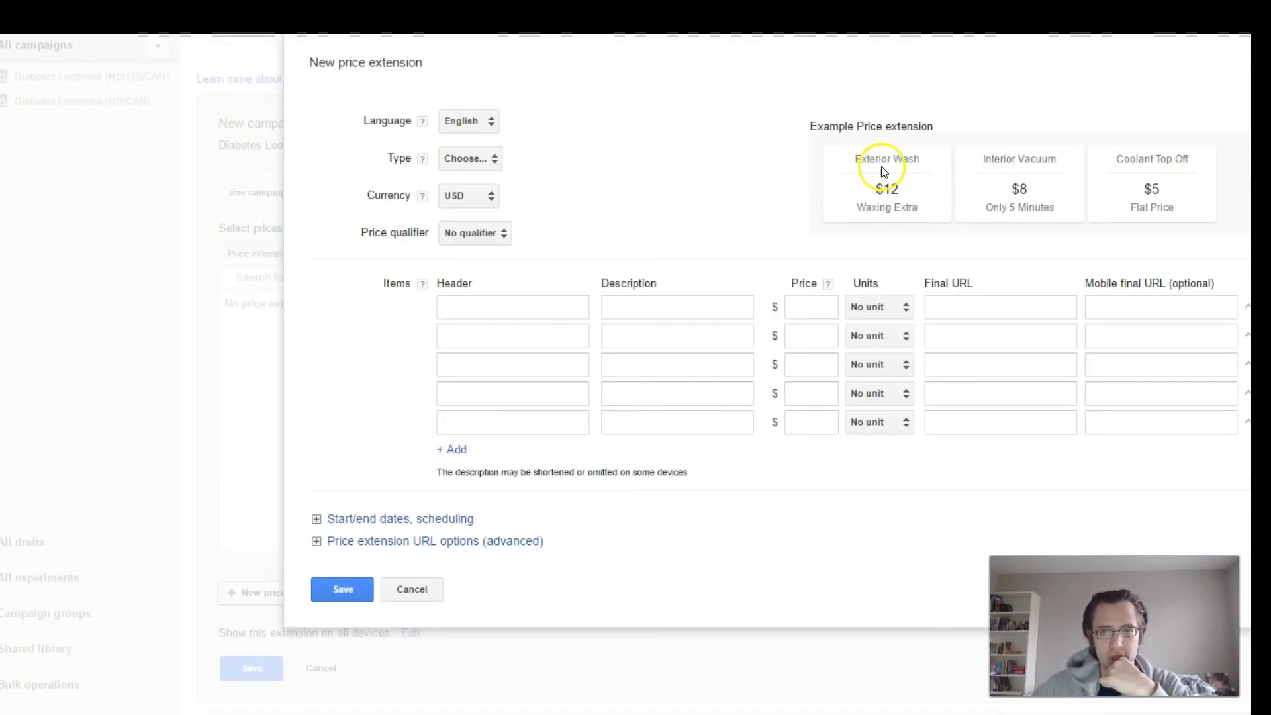
Step: Examine the example price extension and the header, description, price and final URL fields of the new price extension
drag(858, 158, 1175, 205)
click(1192, 204)
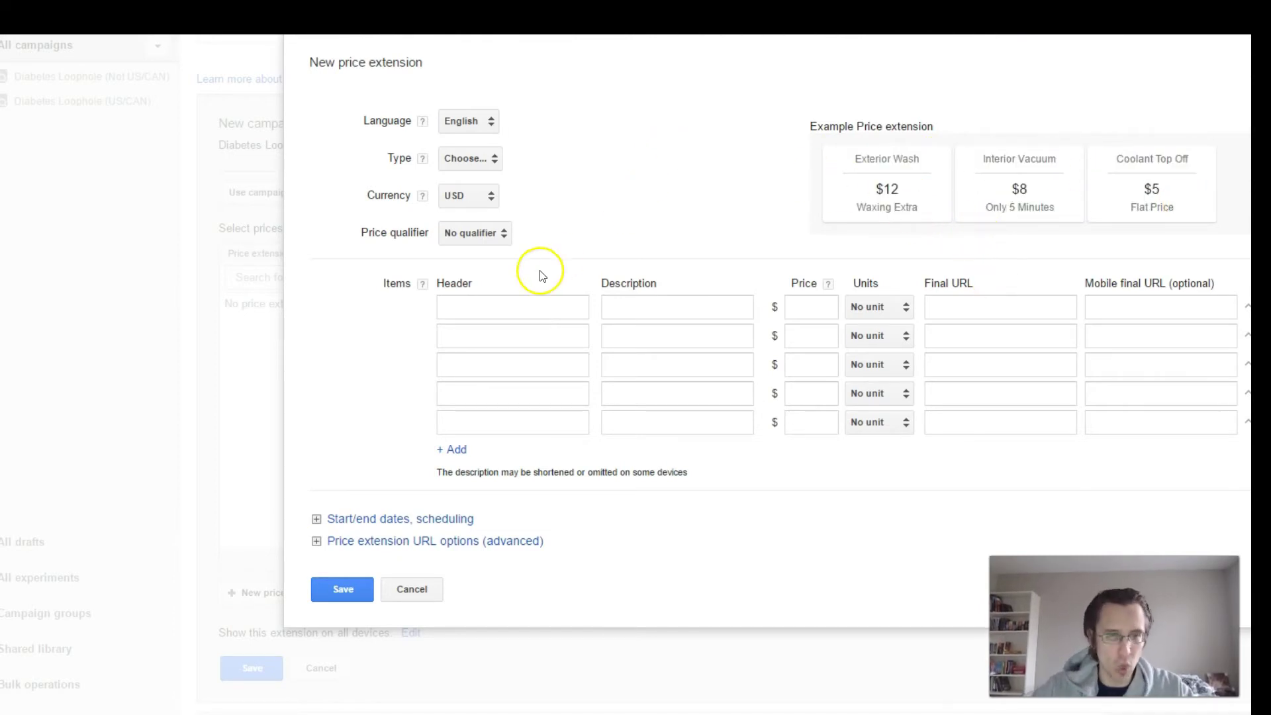
click(508, 306)
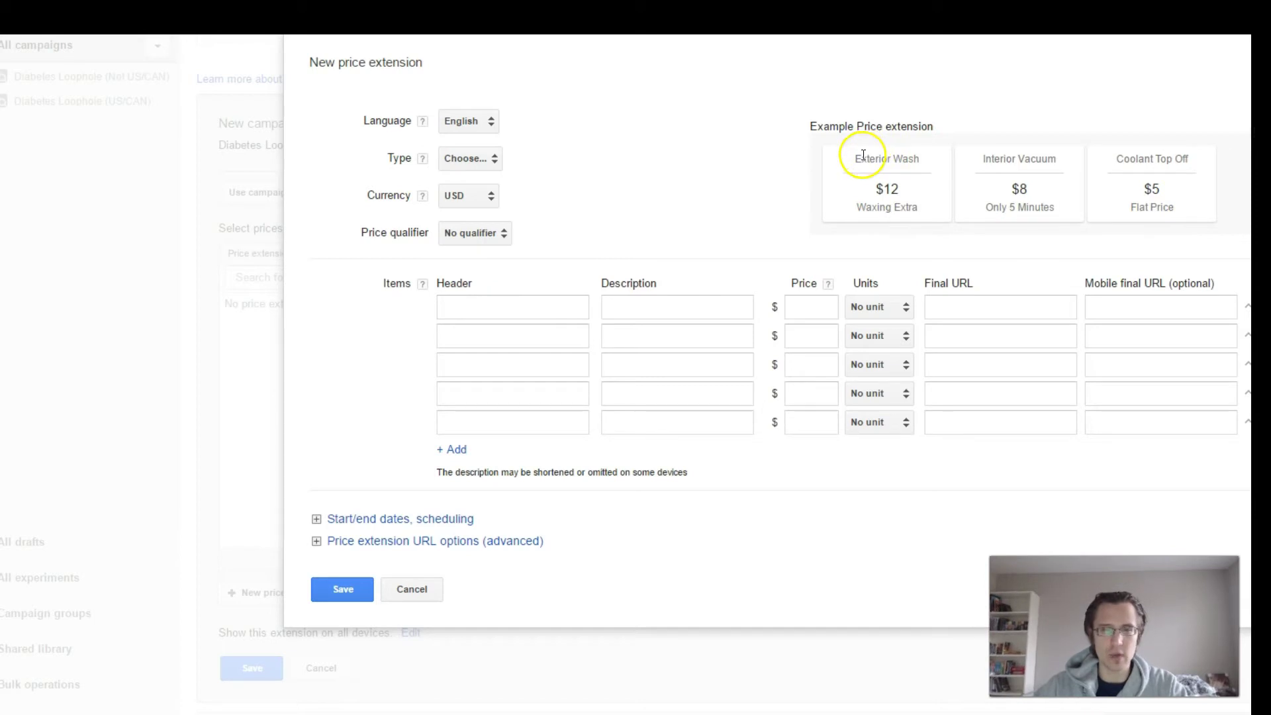
drag(855, 164, 902, 165)
right_click(904, 165)
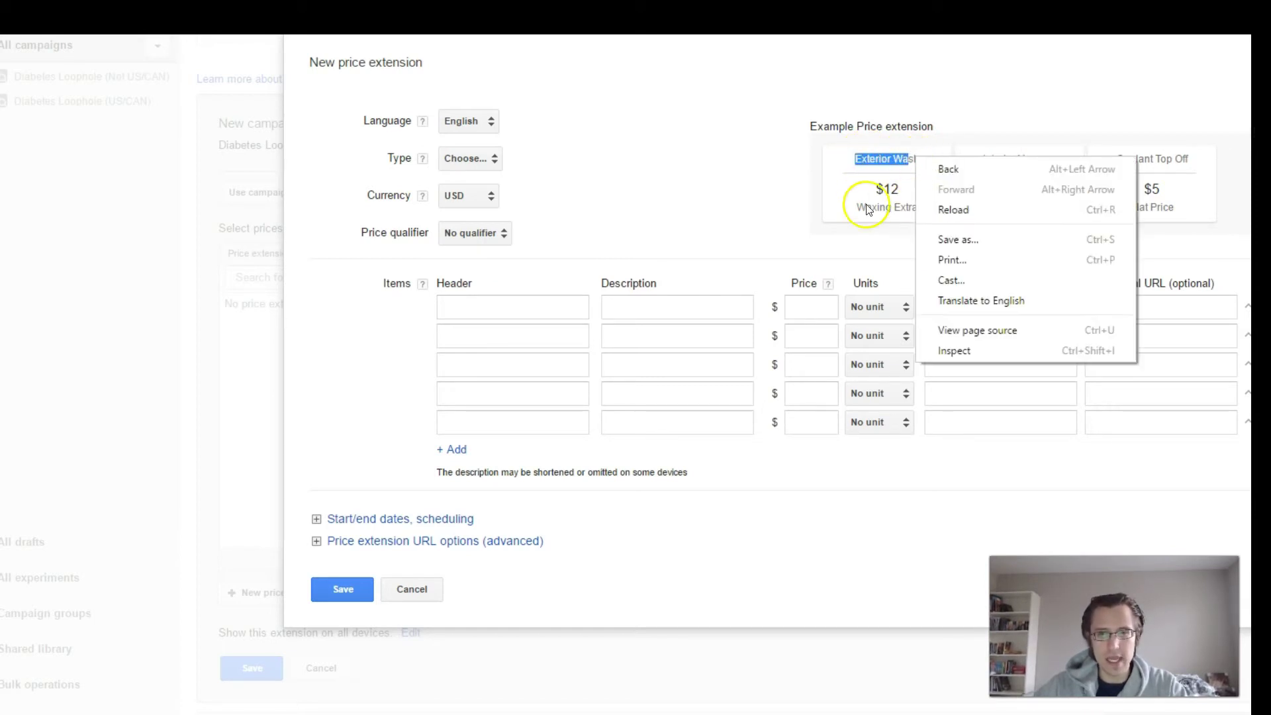
click(871, 205)
drag(862, 207, 925, 216)
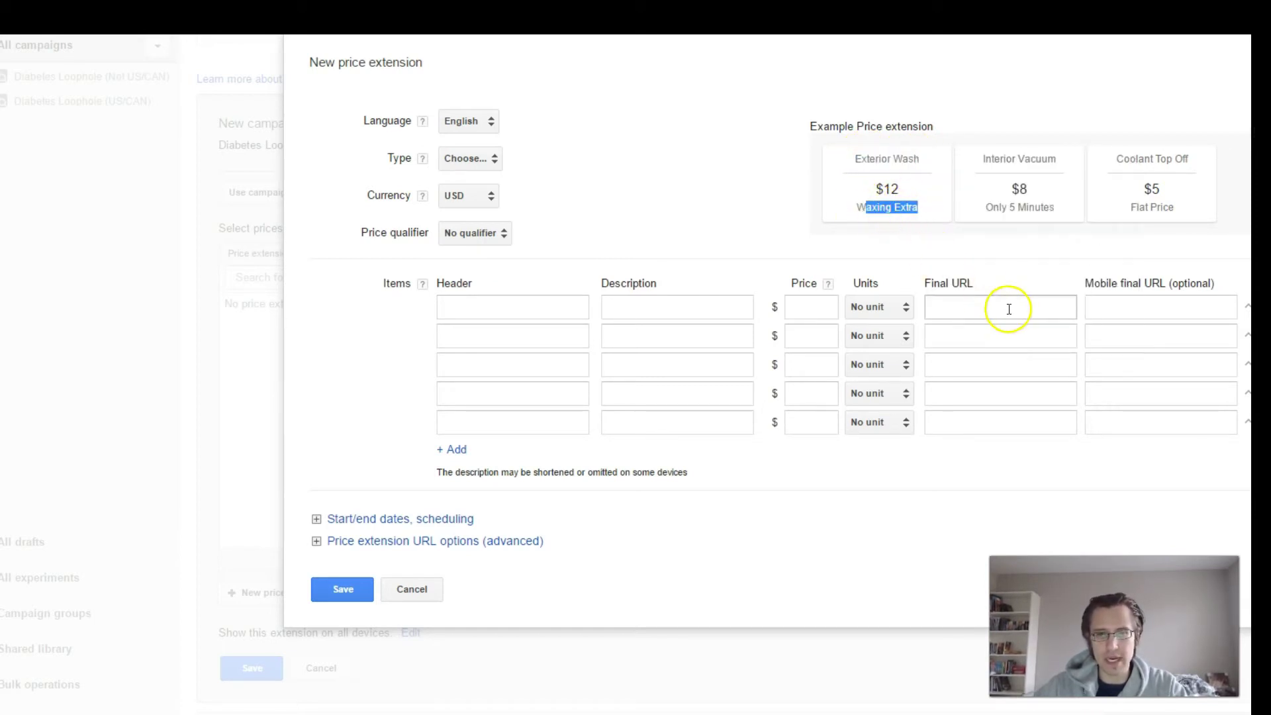
click(966, 306)
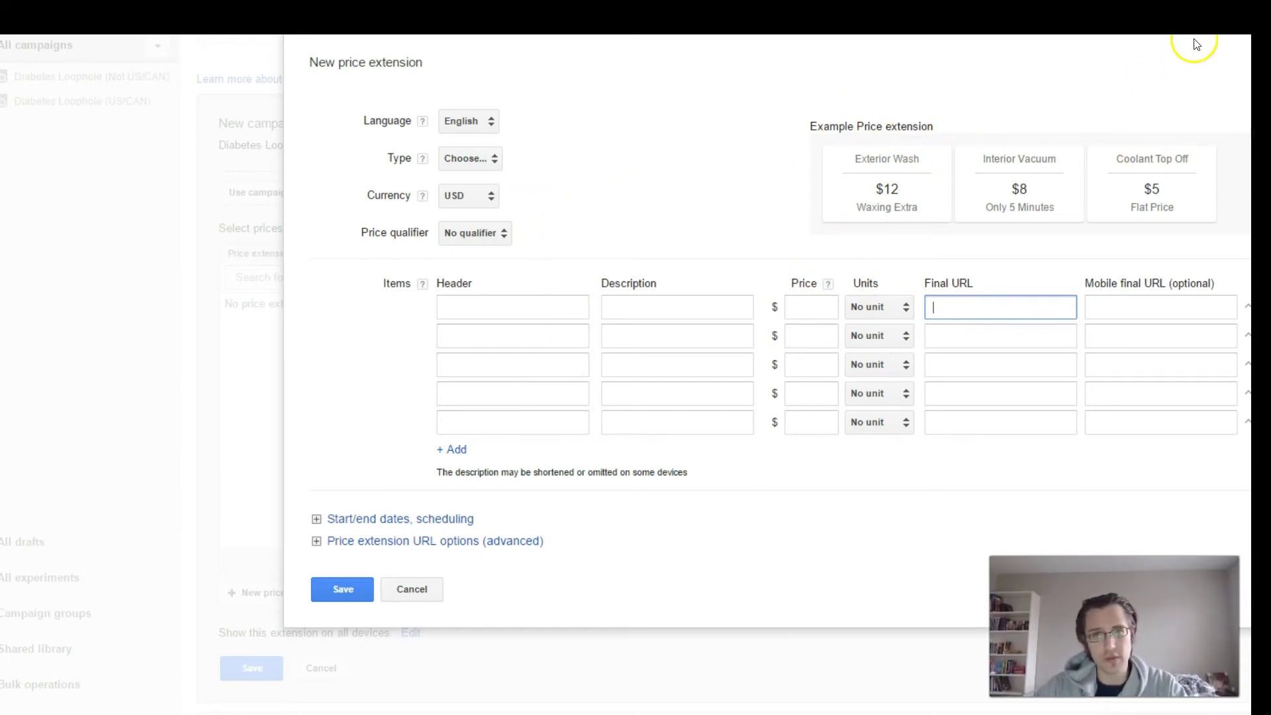
Step: Close the new price extension form without saving and cancel the campaign price extension
click(1232, 73)
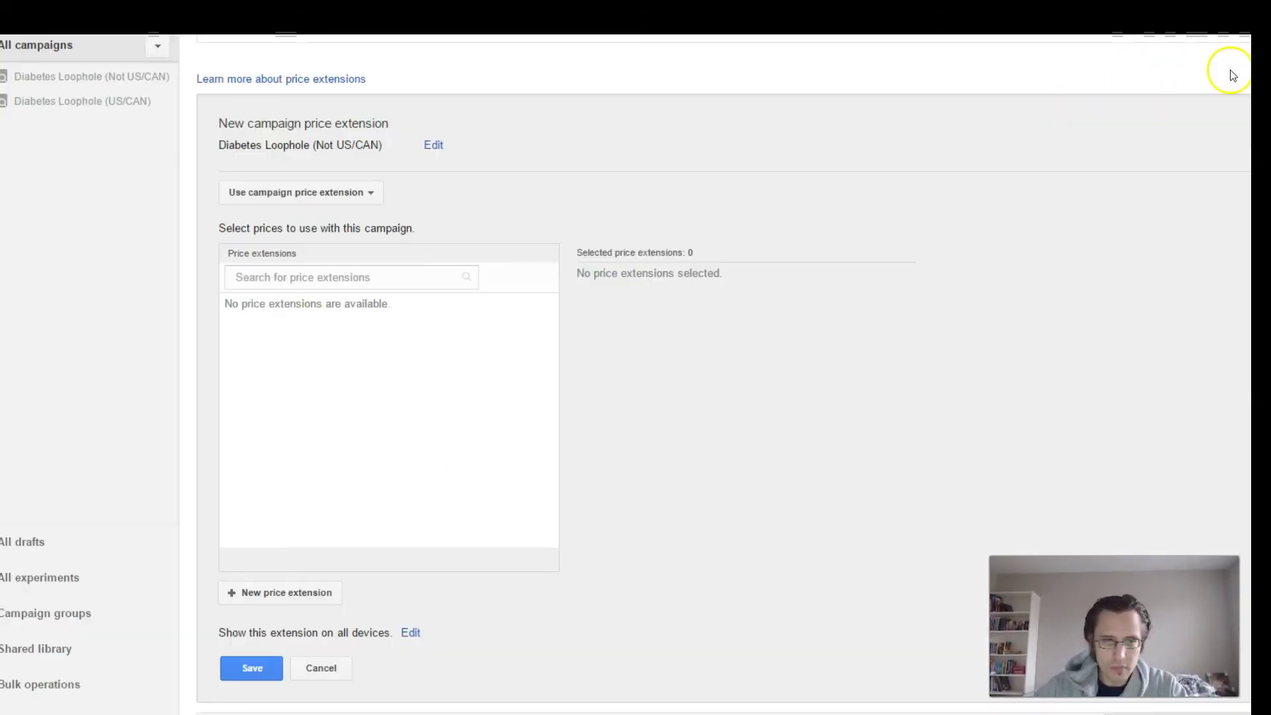
click(323, 674)
Step: Show the app extensions and start a new account-level app extension with the form for a new app open
click(267, 89)
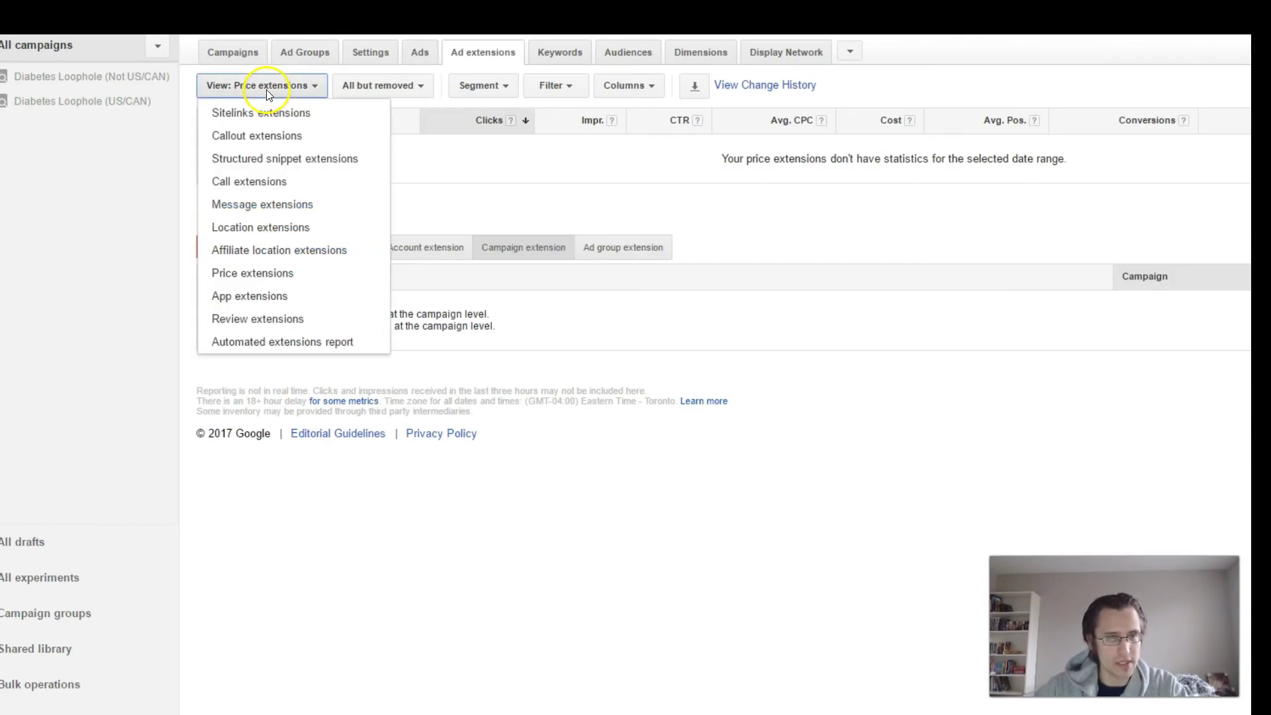
click(287, 298)
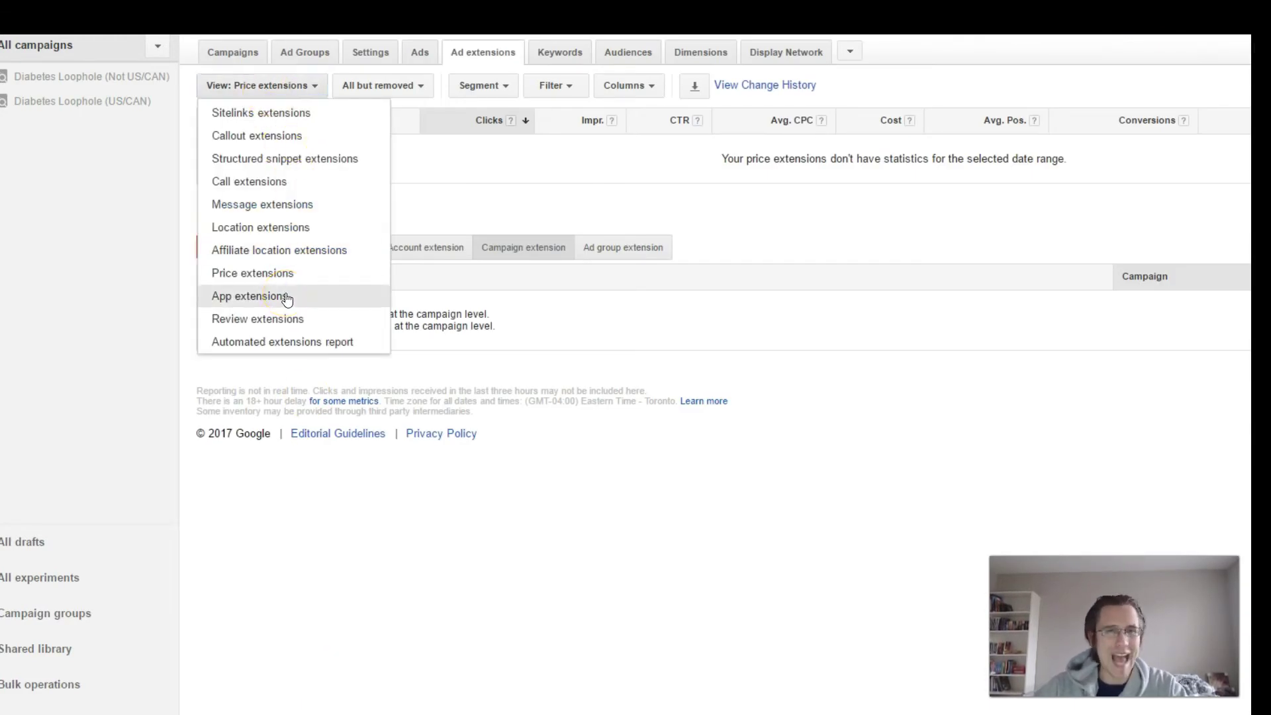
click(246, 257)
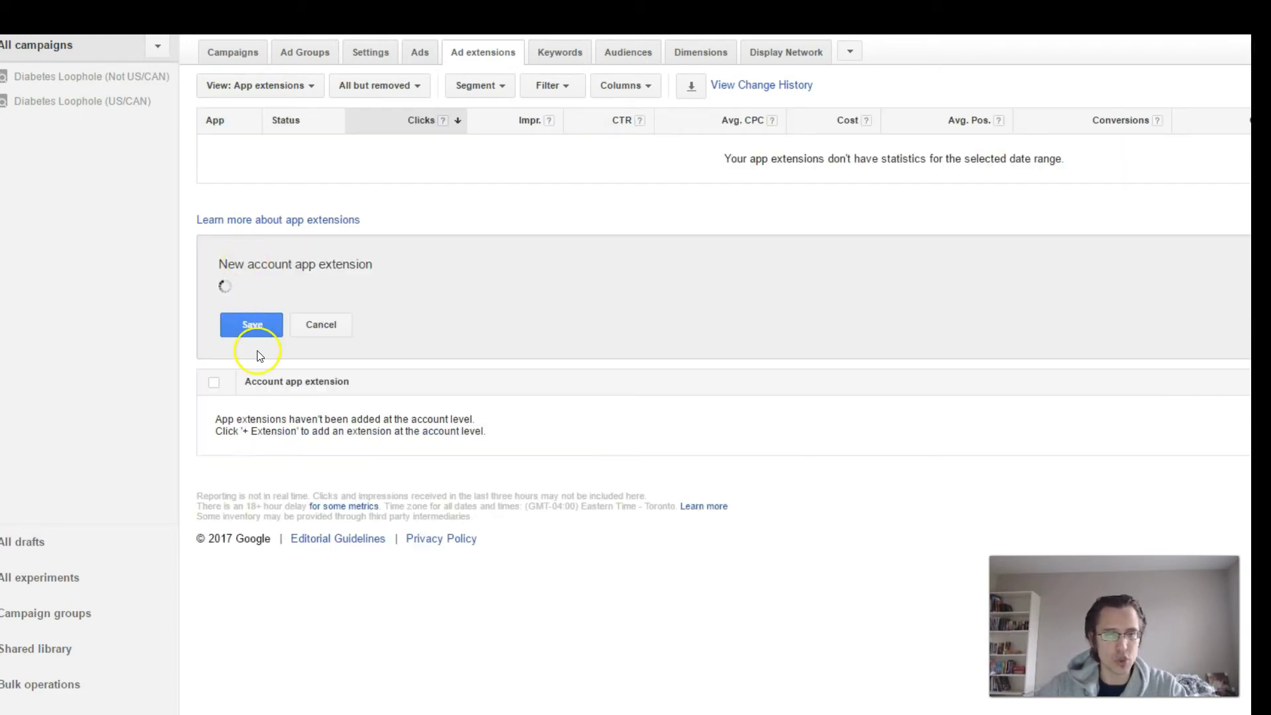
click(256, 657)
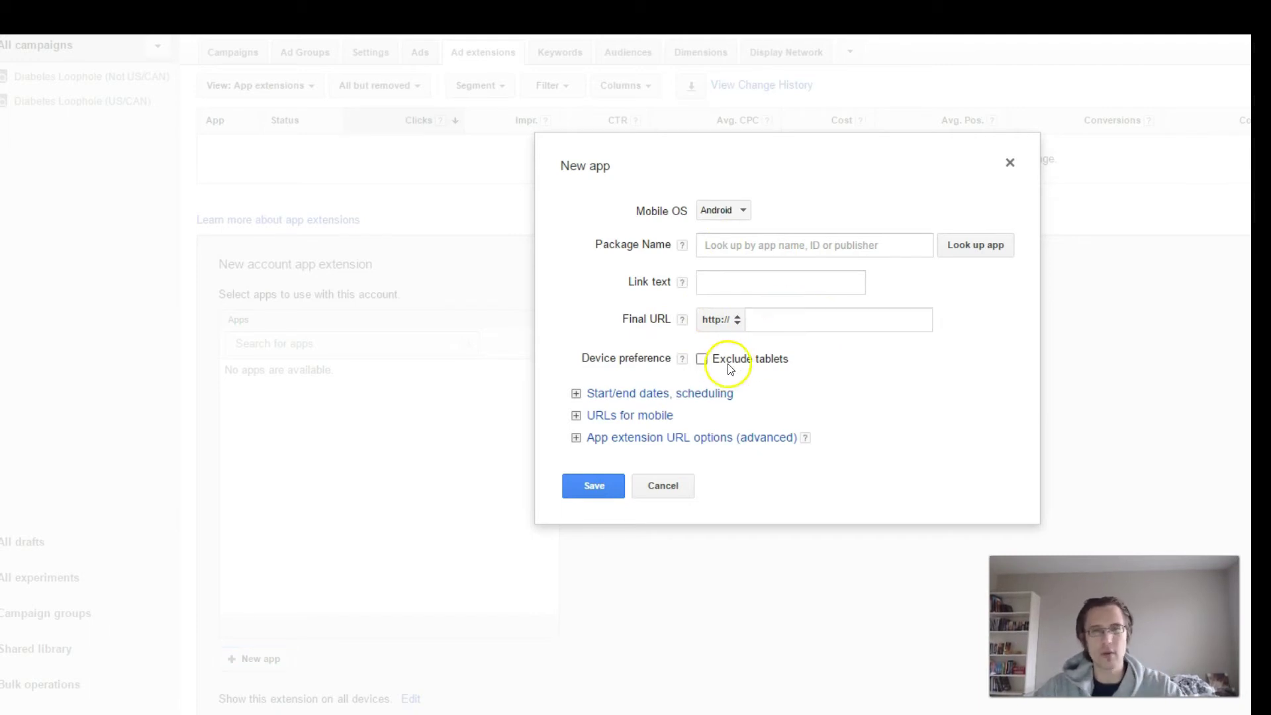
Step: Examine the package name lookup and link text fields of the new app form and close it without saving
click(978, 246)
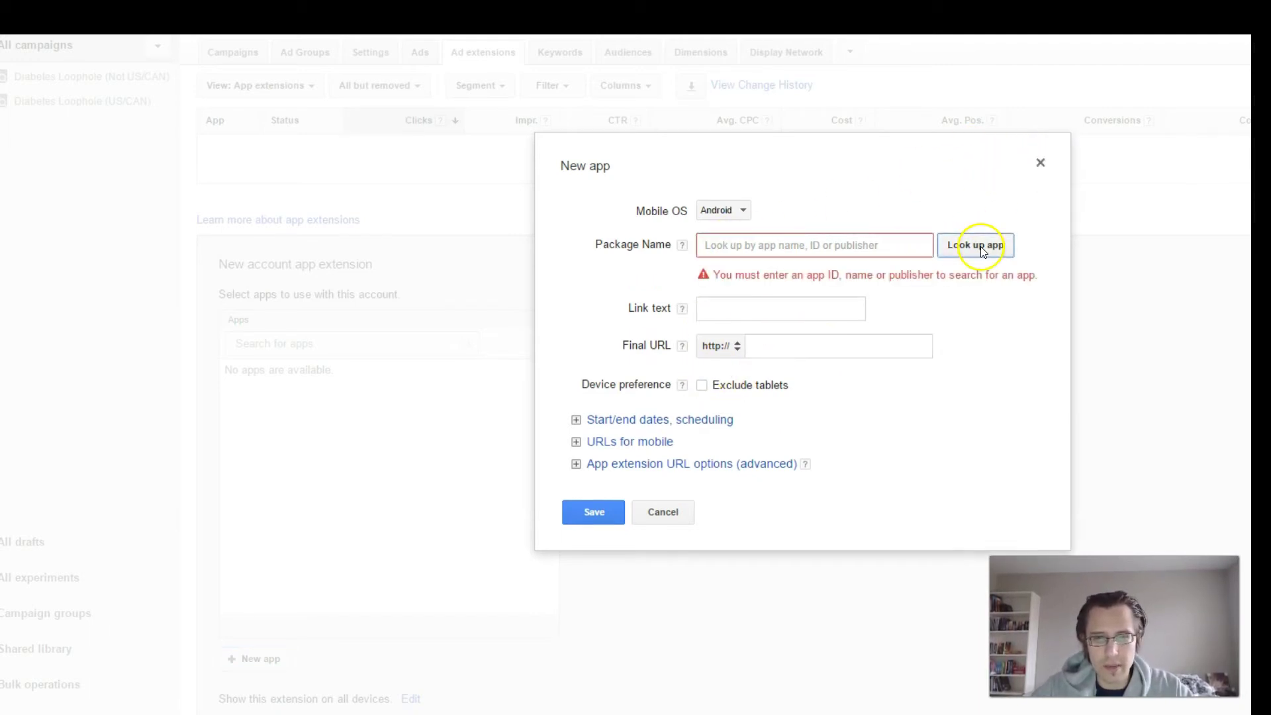
click(813, 243)
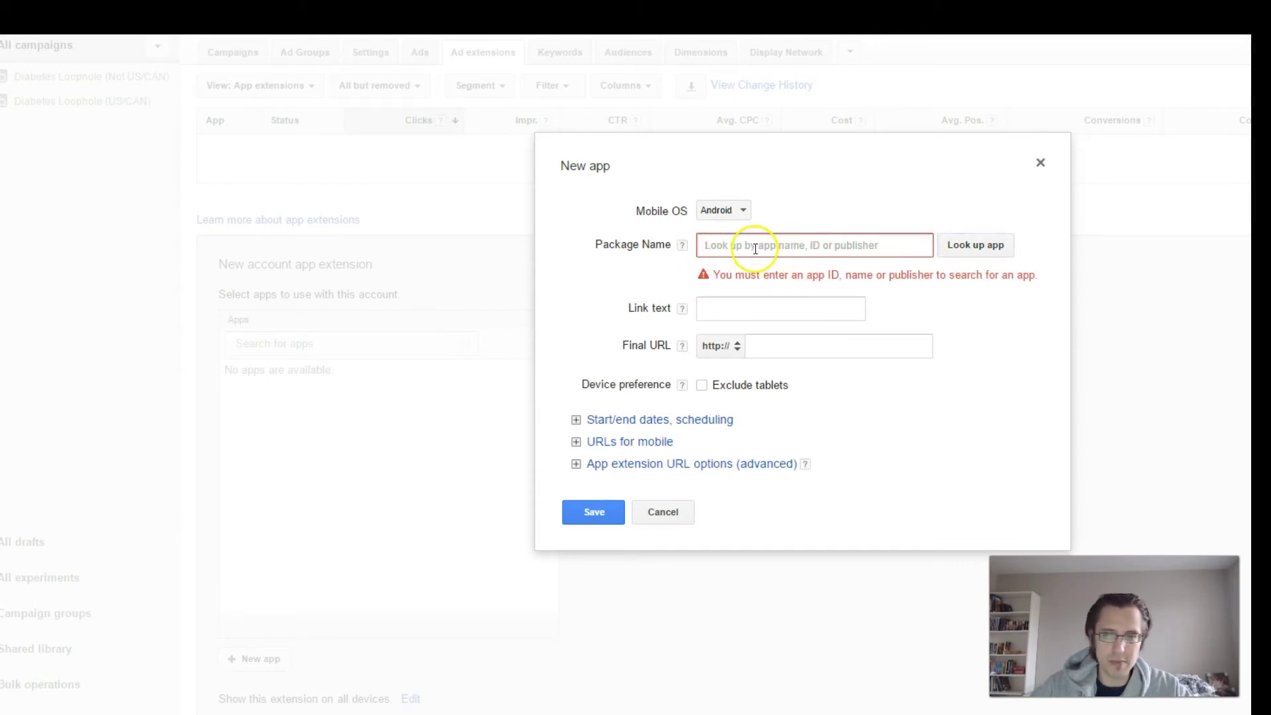
click(732, 308)
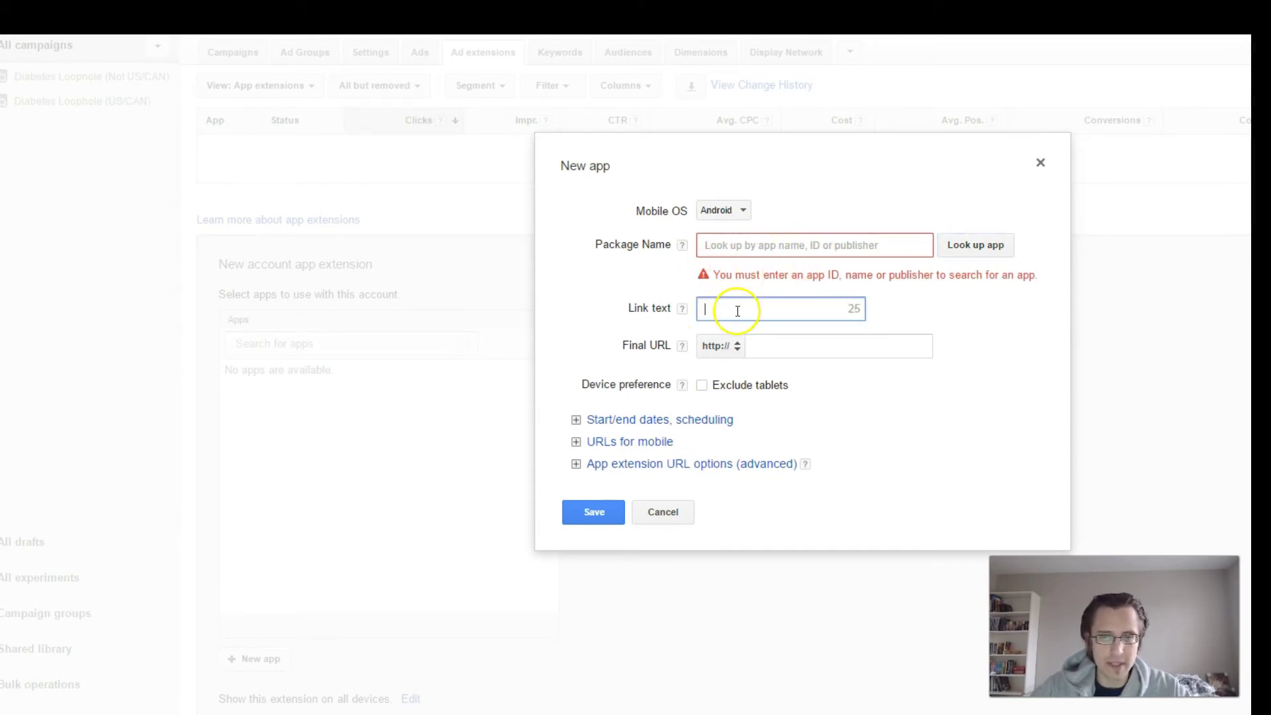
click(1041, 163)
Step: Show the review extensions and examine the ads and star ratings in the Google results for New York lawyers
click(279, 97)
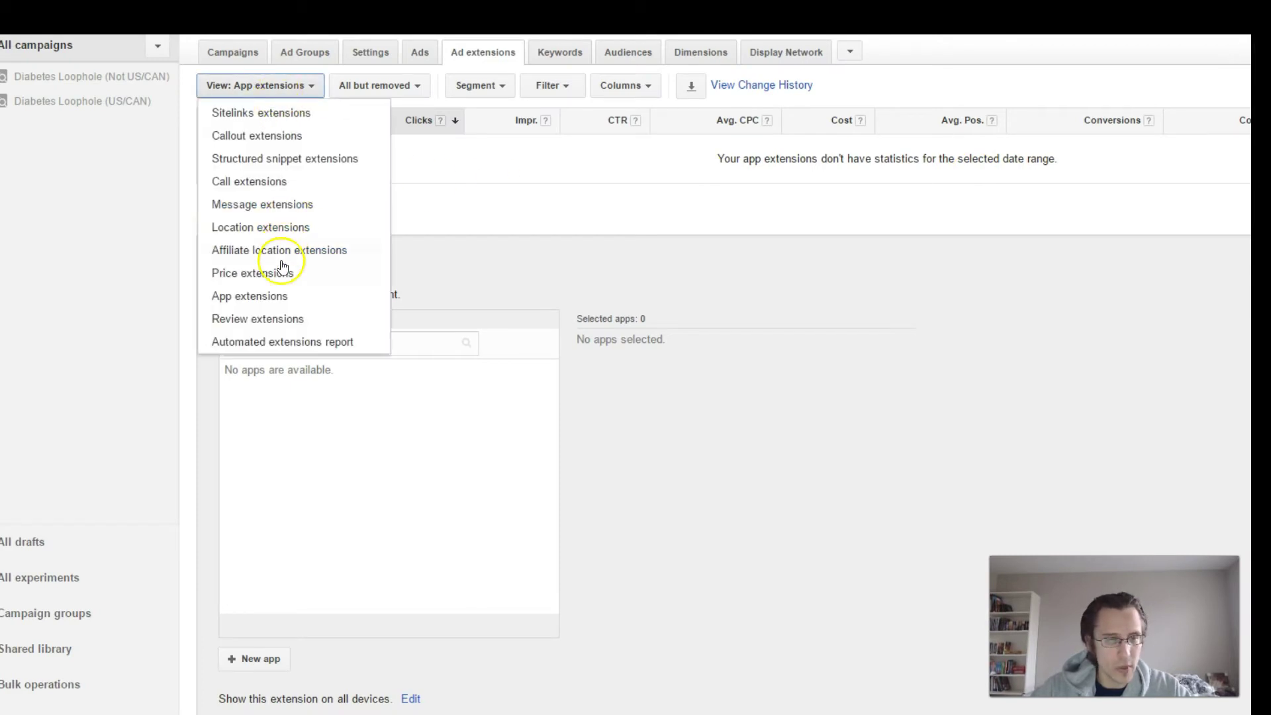
click(279, 320)
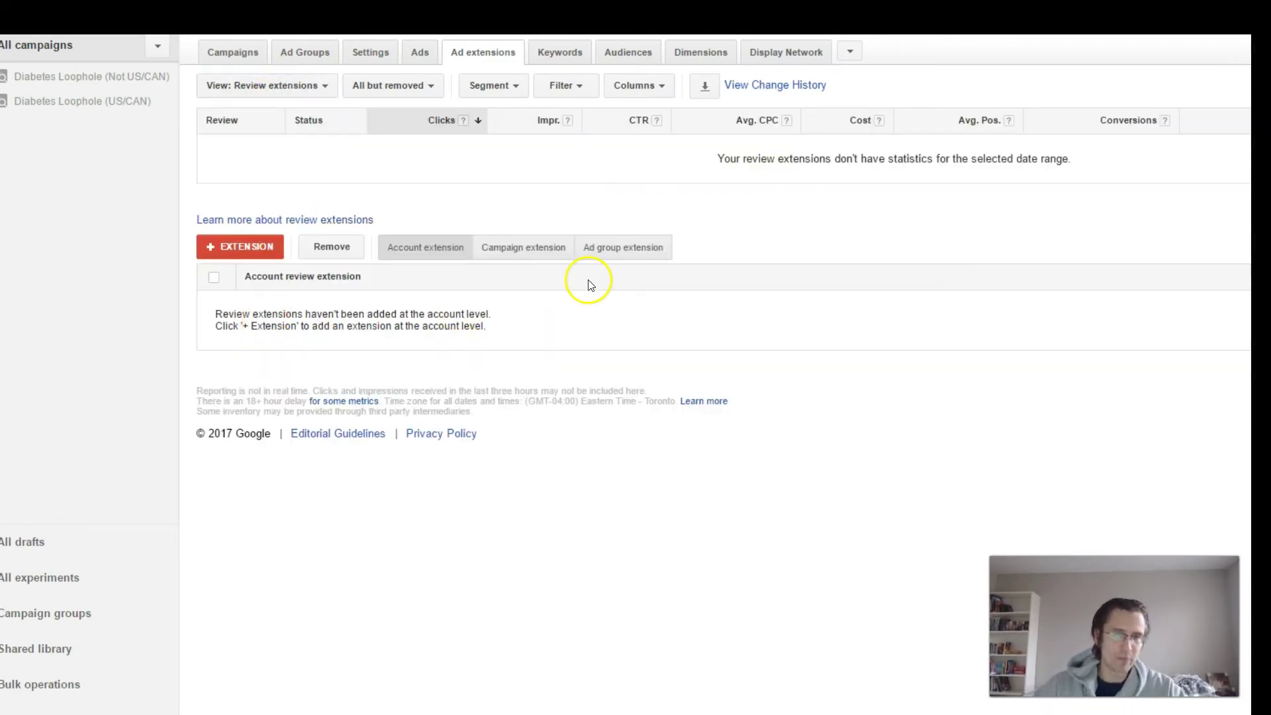
click(243, 259)
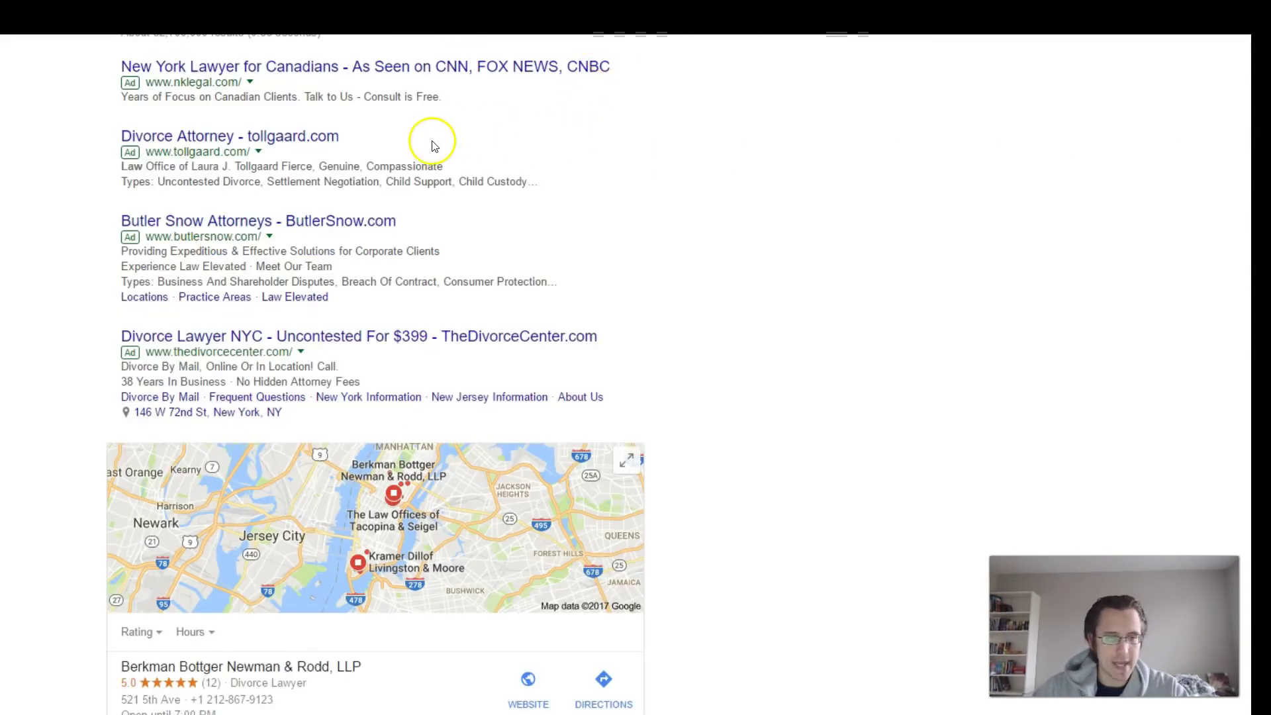
scroll(363, 219, down, 6)
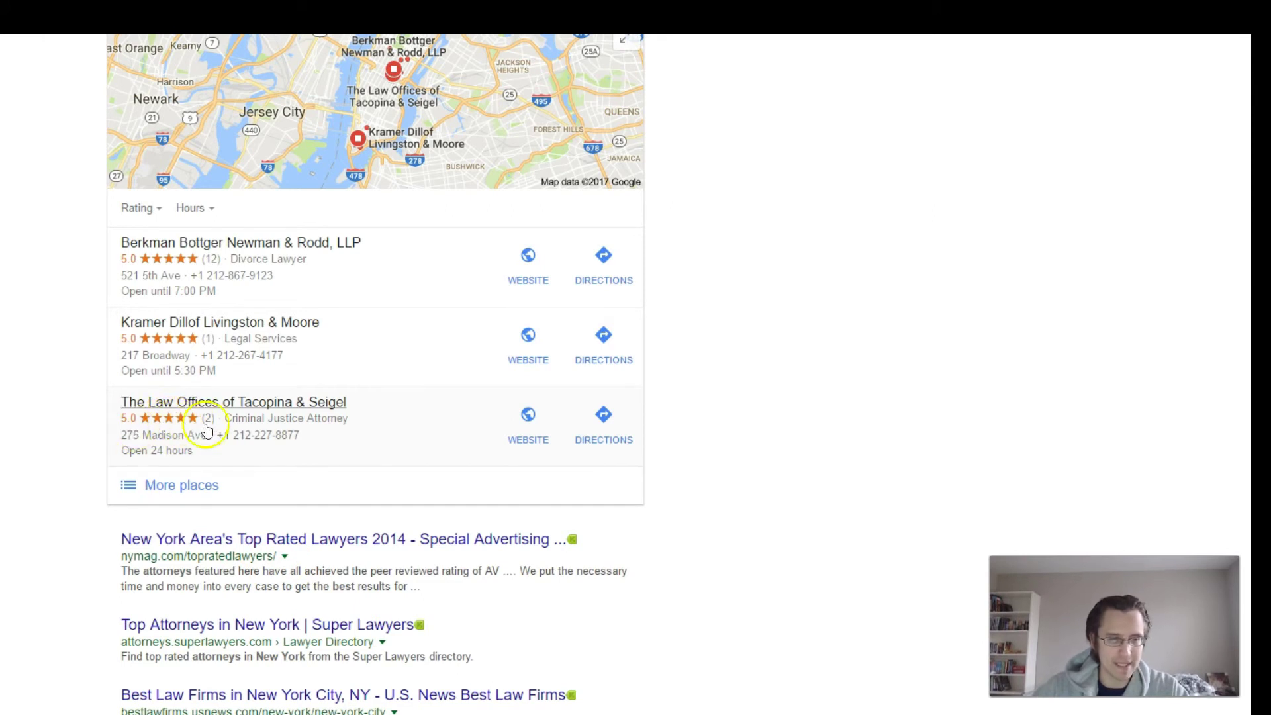
scroll(1097, 90, up, 6)
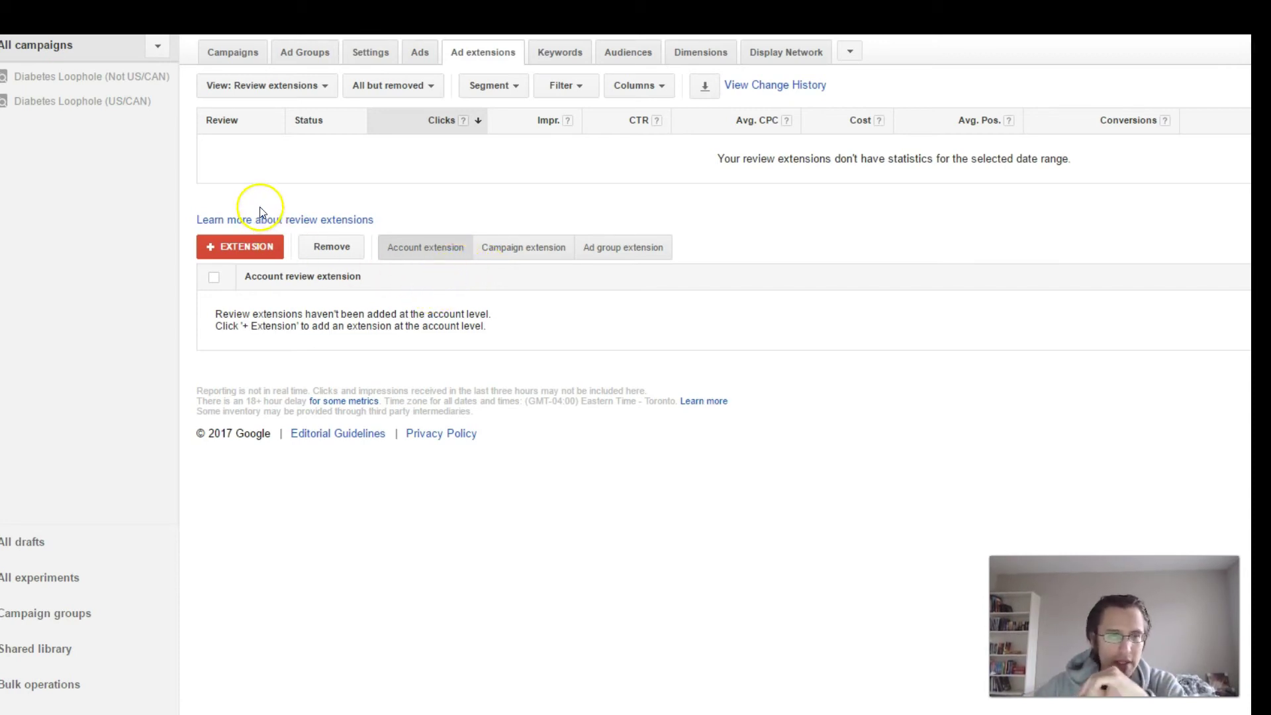
Step: Start a new account-level review extension, examine the format, text and source fields of the new review form, and close it without saving
click(237, 246)
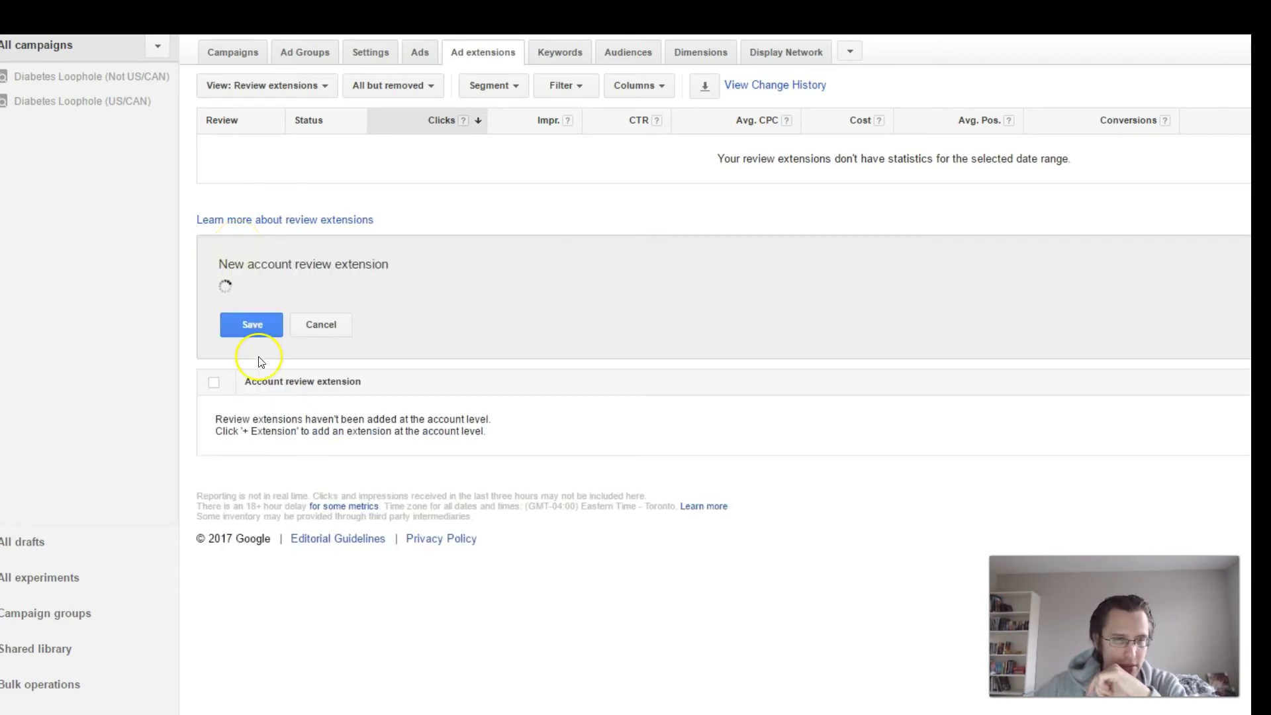
click(245, 660)
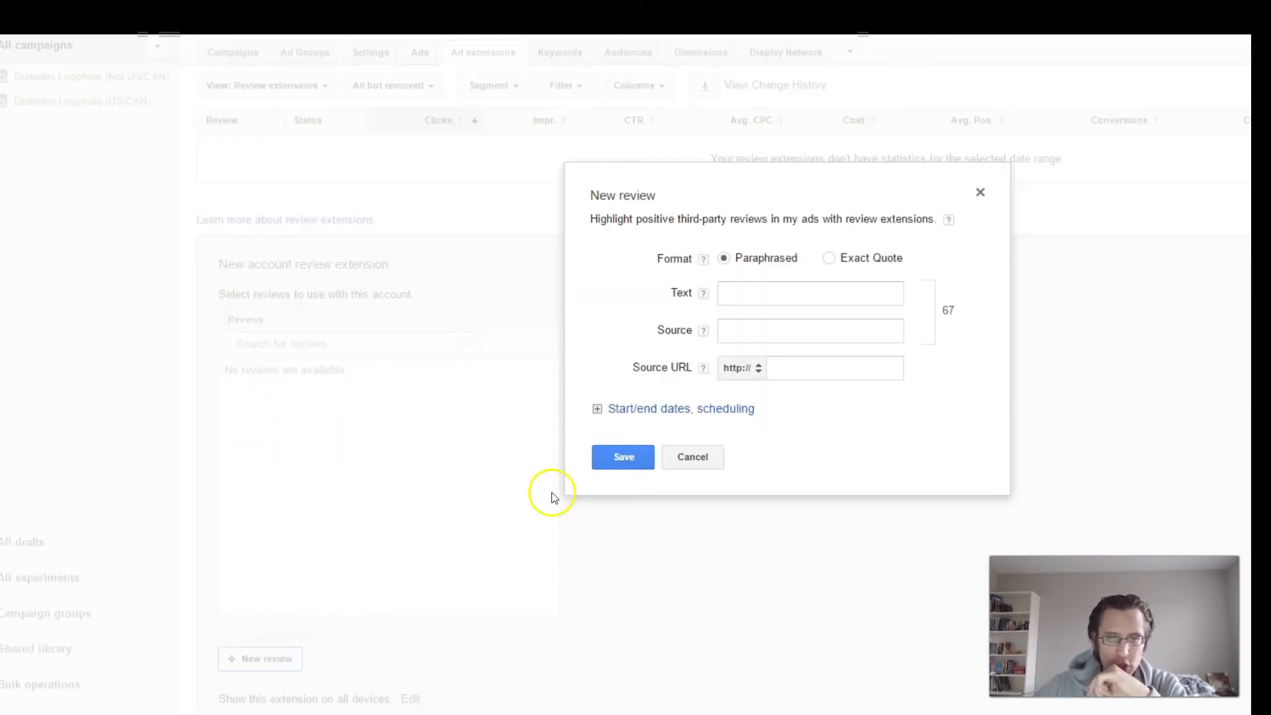
right_click(753, 323)
click(732, 329)
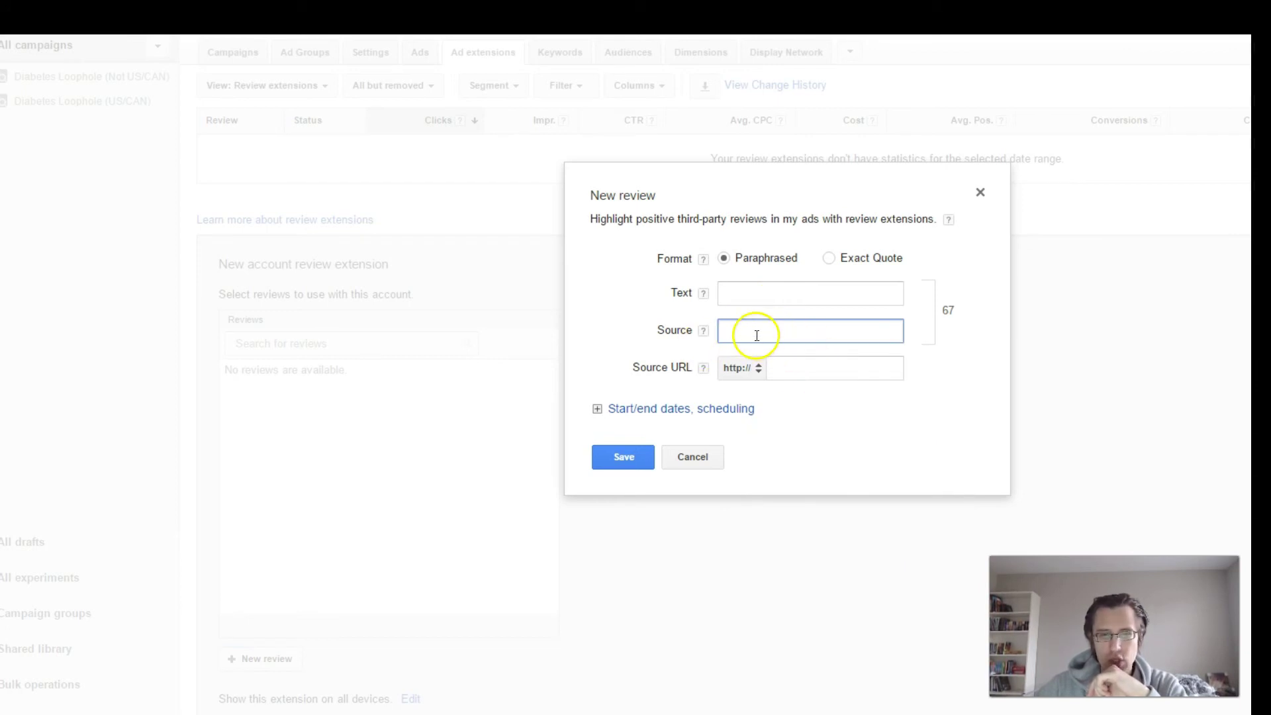
click(756, 286)
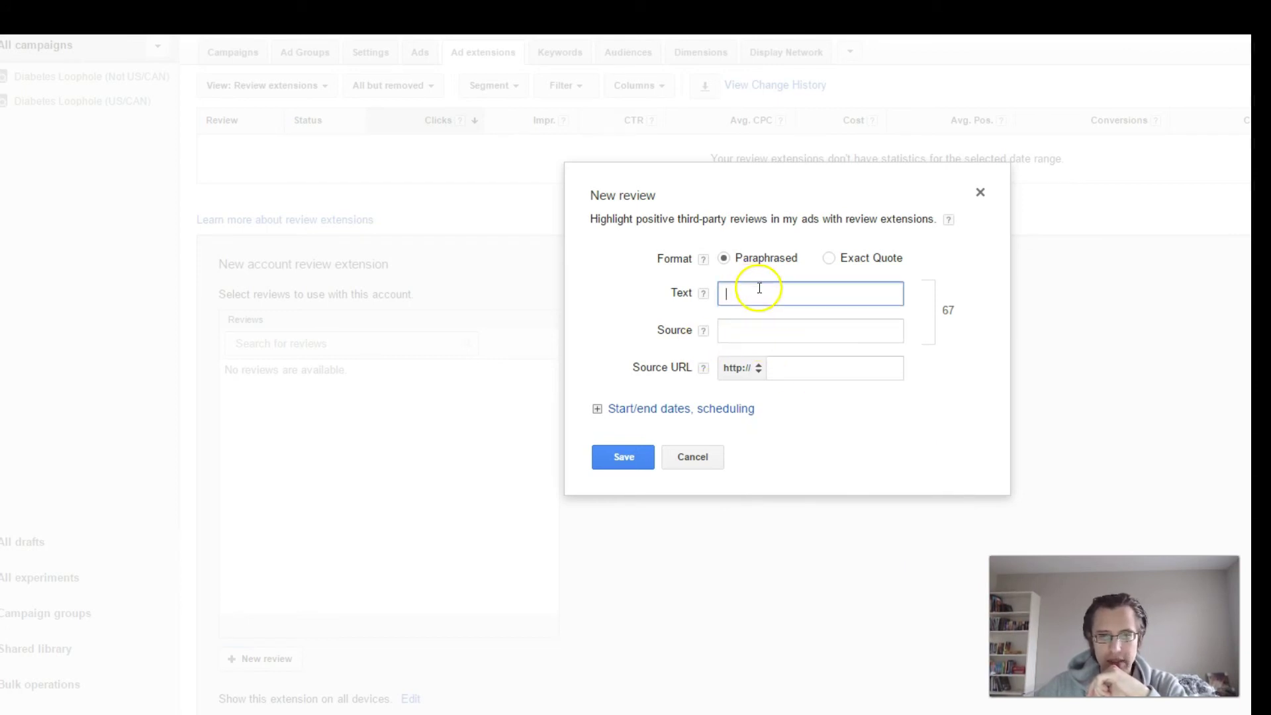
click(829, 258)
click(724, 259)
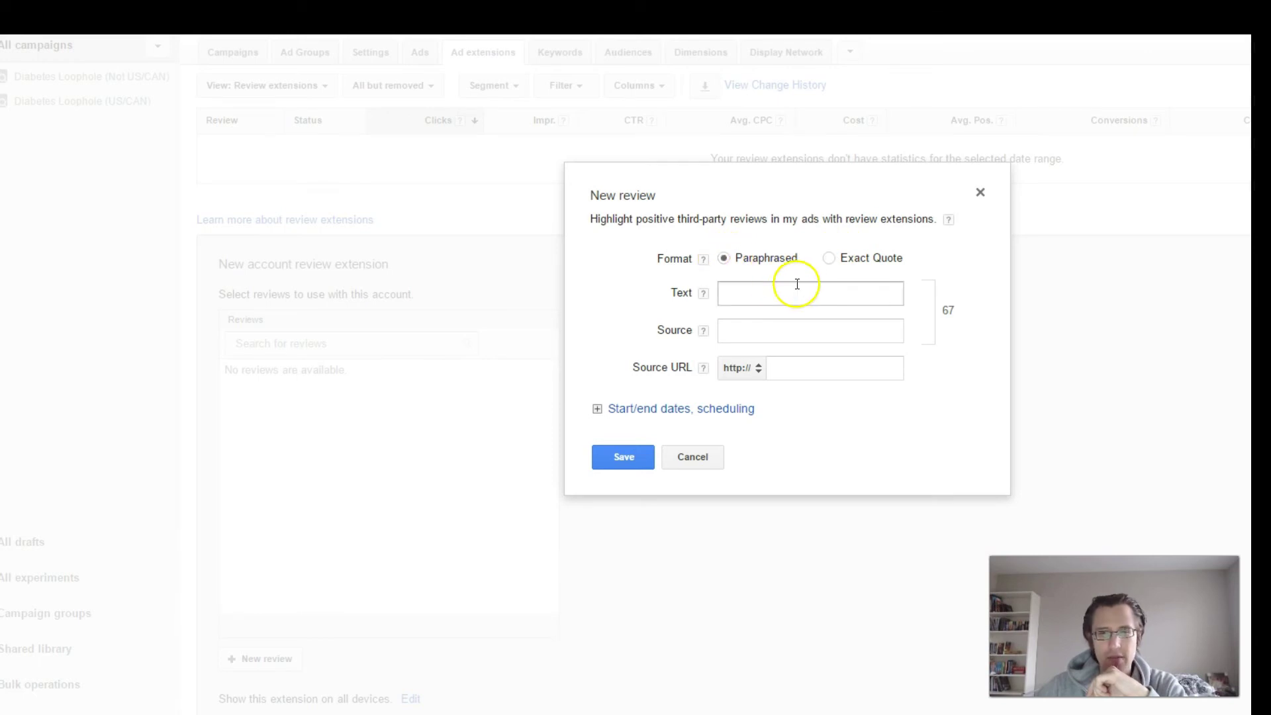
click(981, 192)
Step: Show the automated extensions report and open the account's advanced automated extension options for editing
click(299, 85)
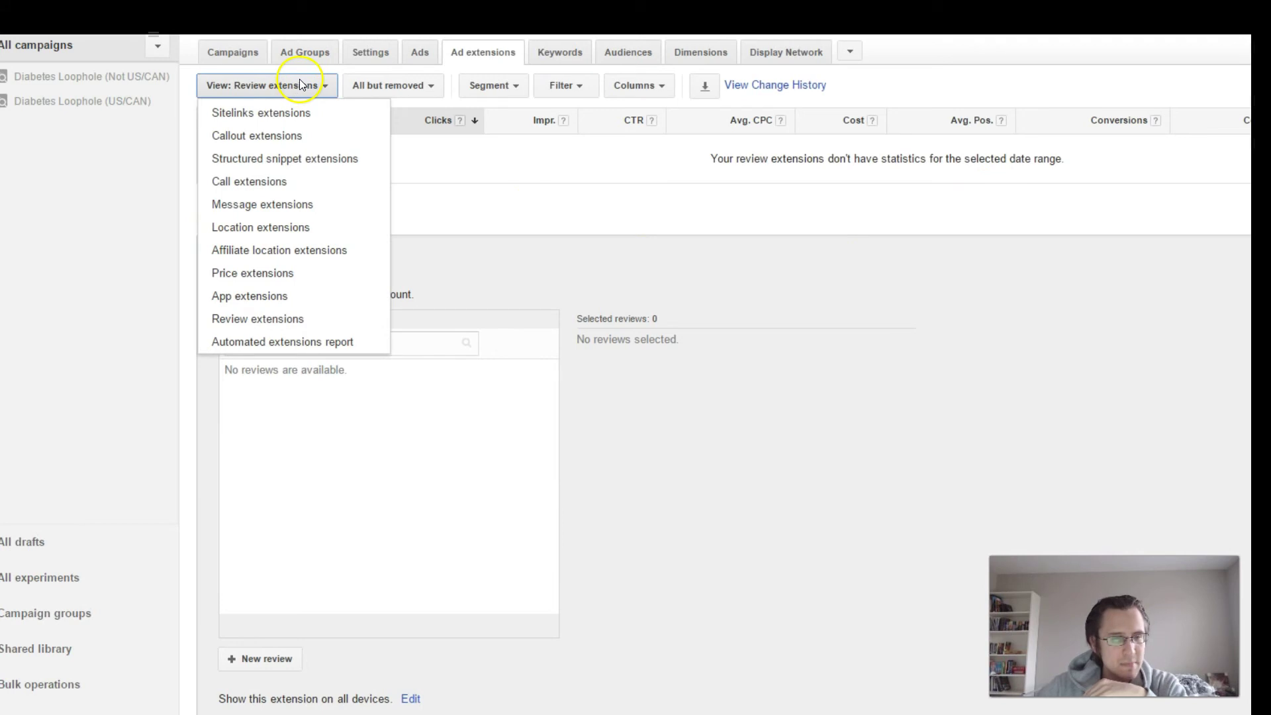
click(304, 344)
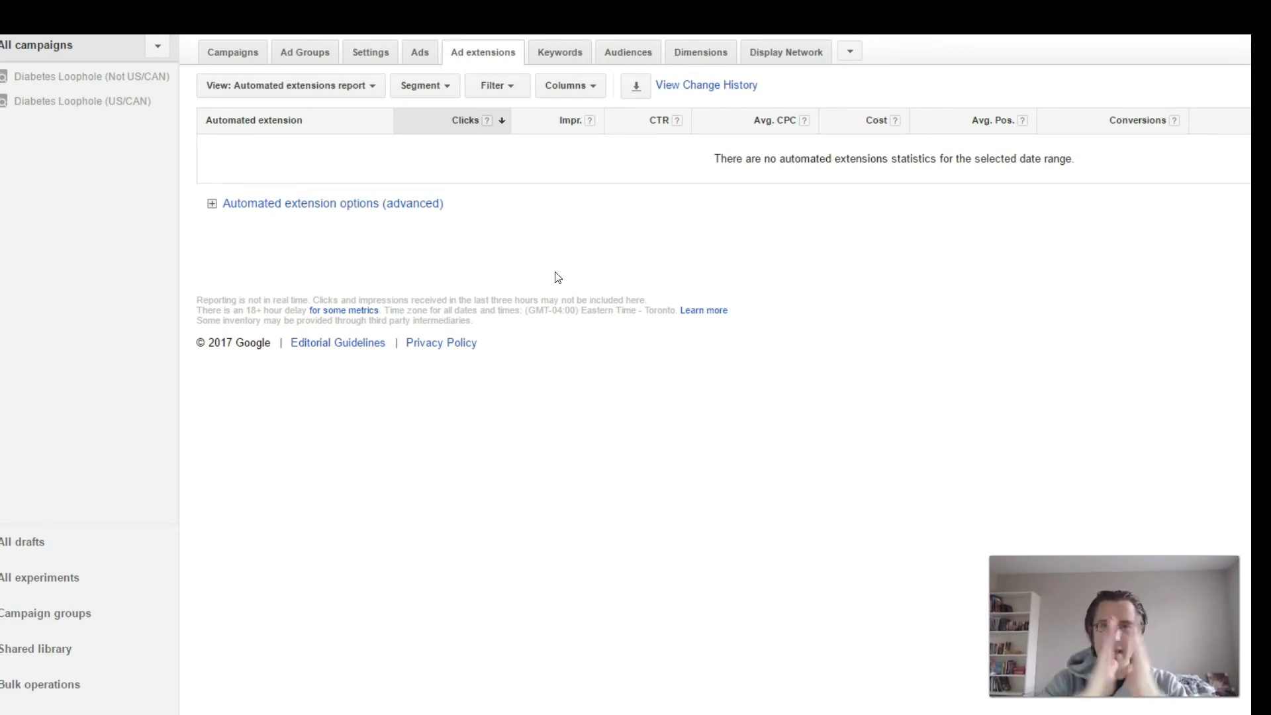
click(411, 204)
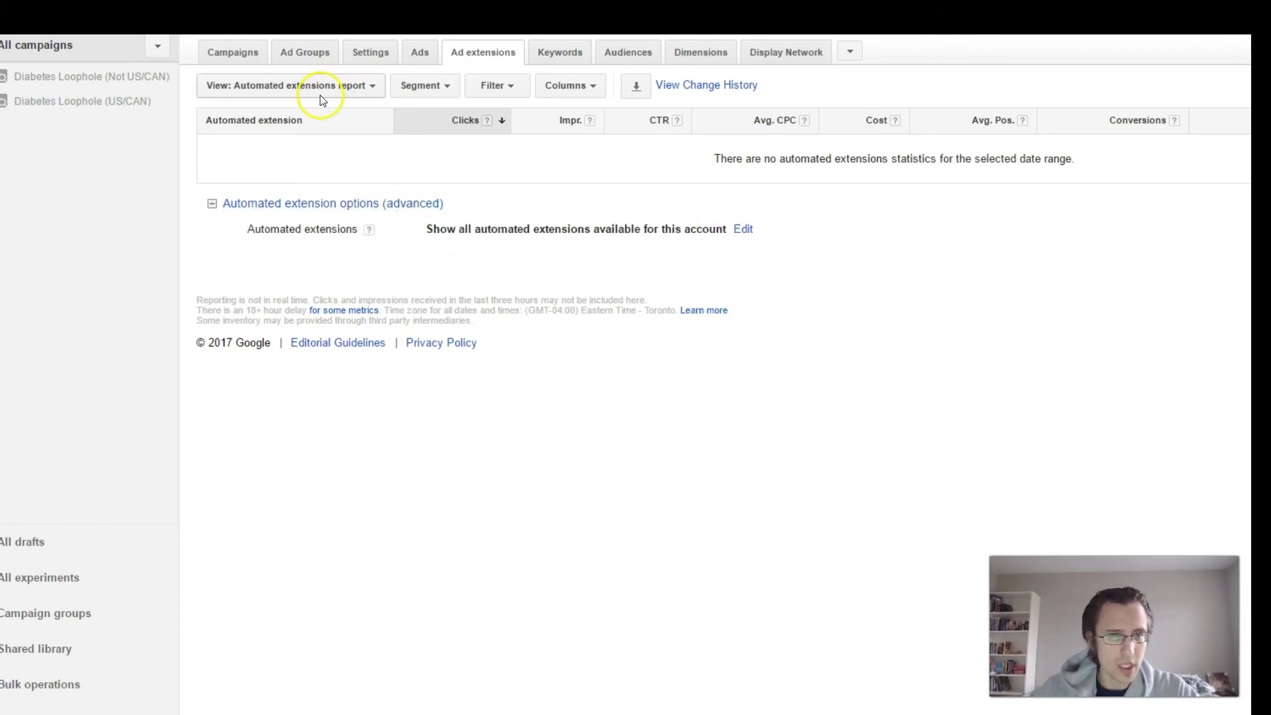
click(749, 229)
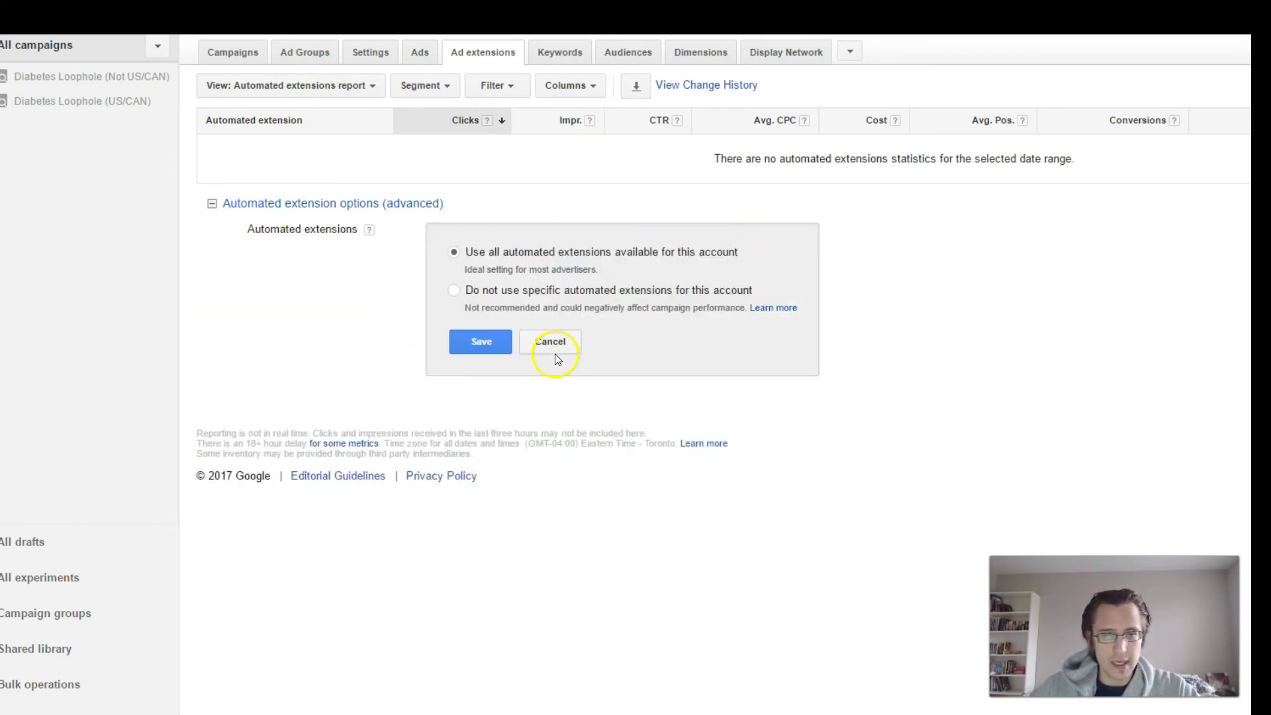
Step: Choose not to use specific automated extensions to list the types, and read the help on dynamic sitelinks
drag(509, 261, 704, 259)
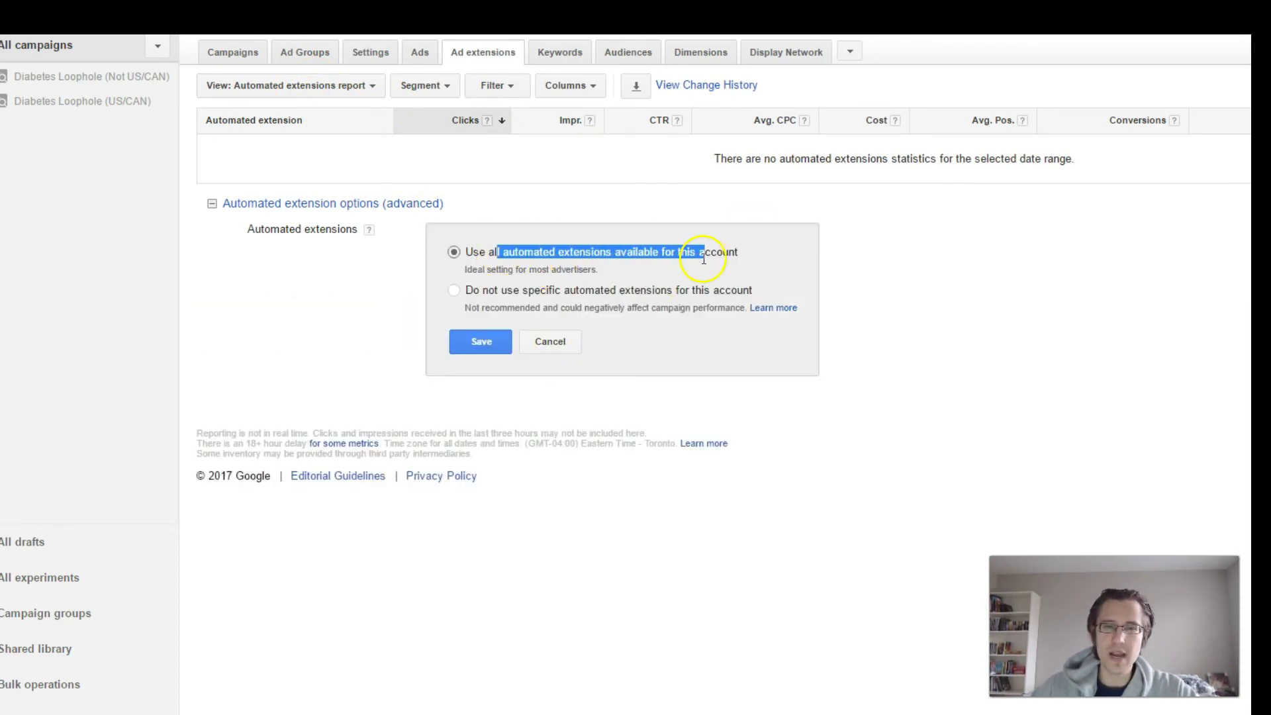
click(520, 291)
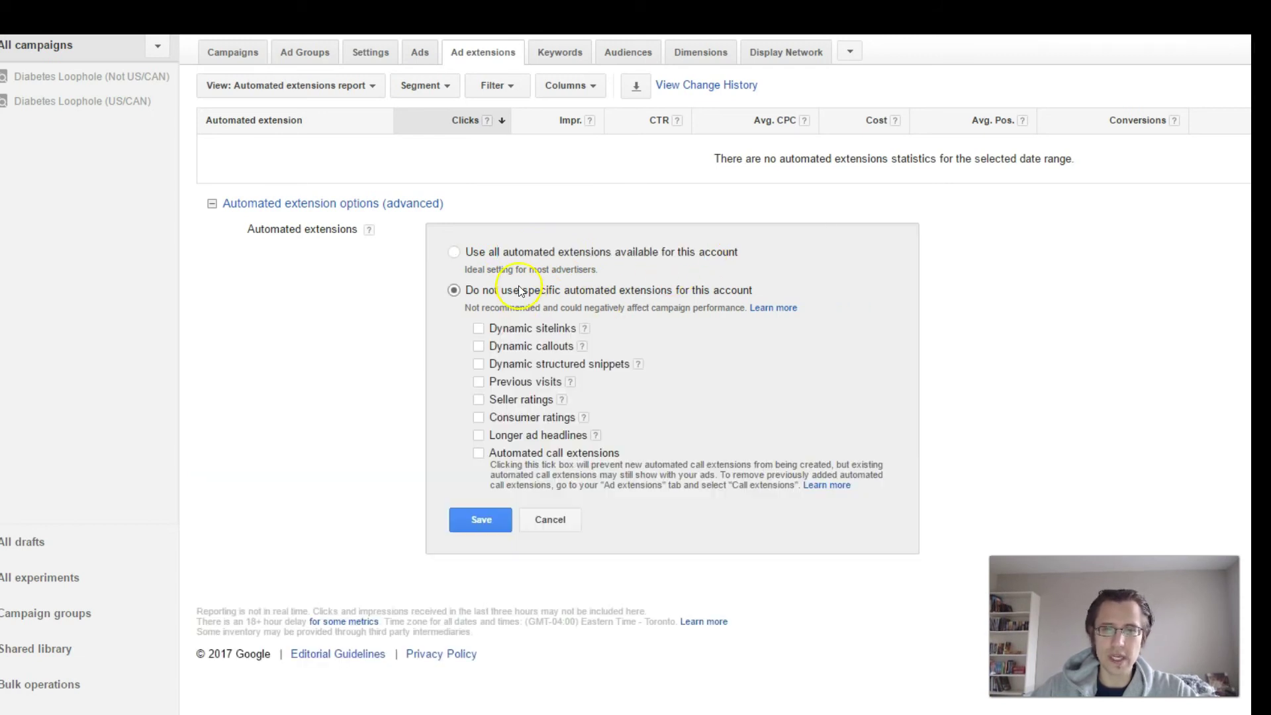
drag(523, 346, 535, 448)
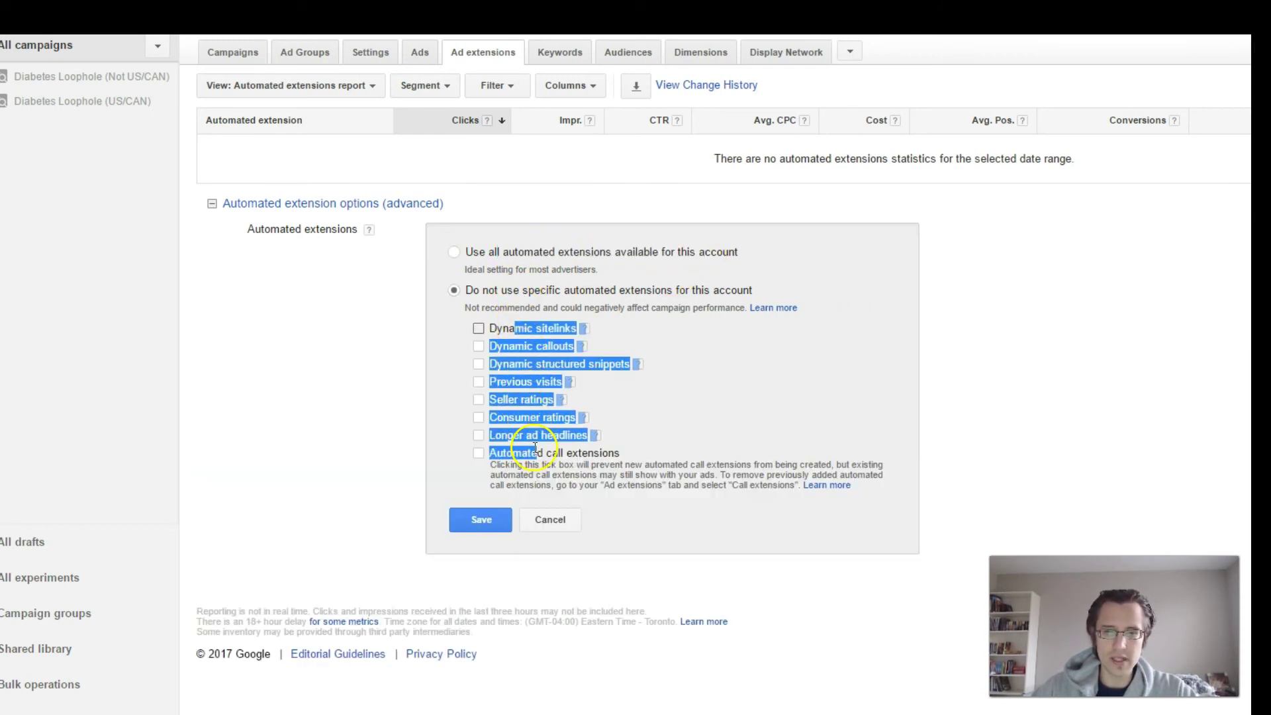
click(584, 329)
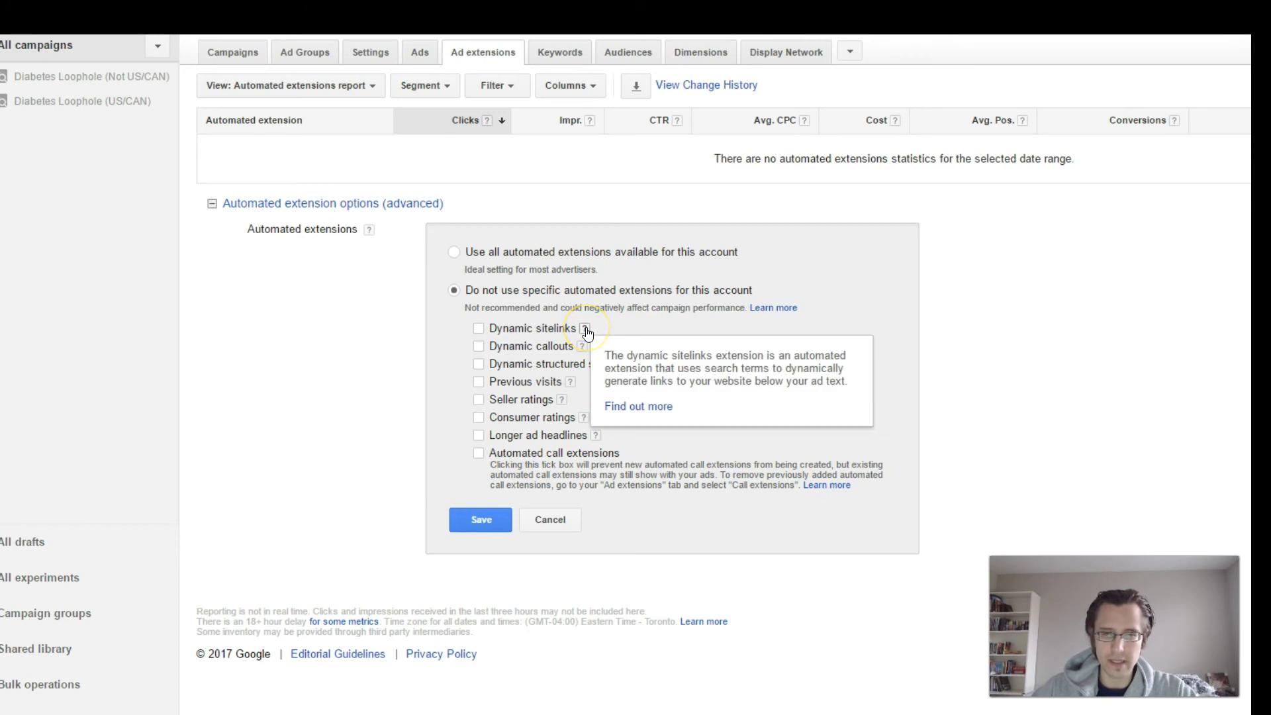
click(730, 450)
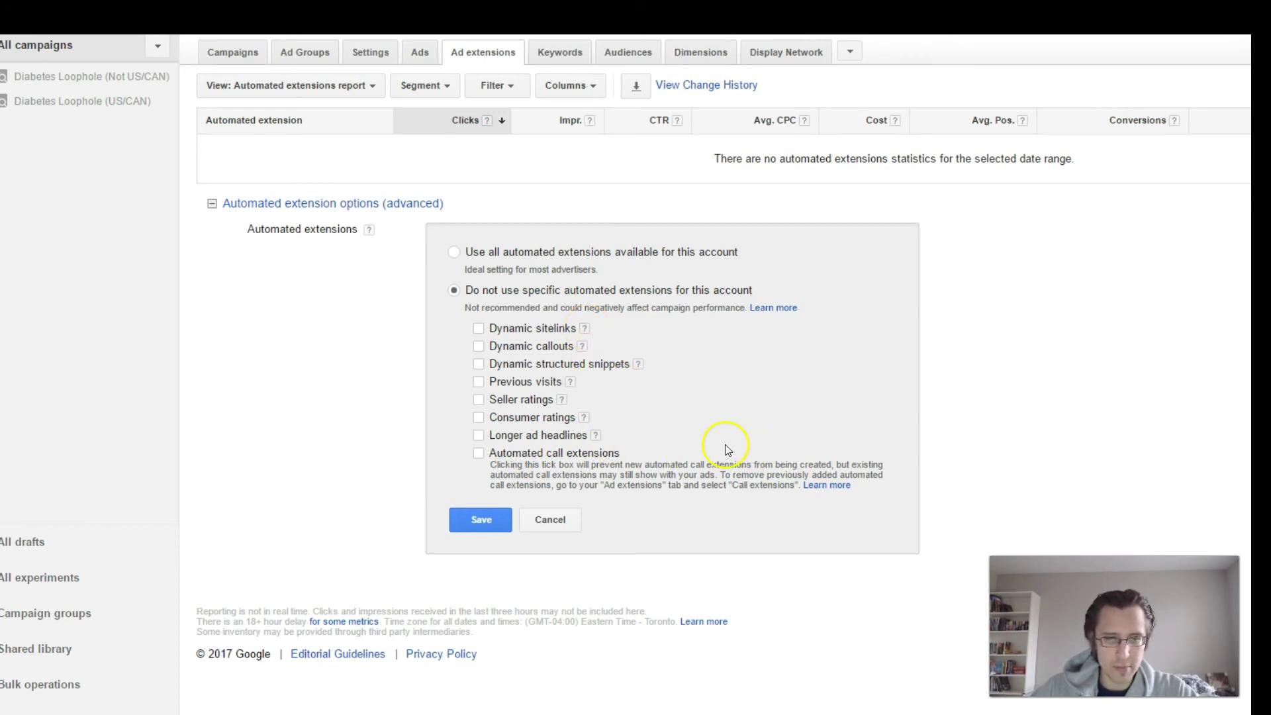
Step: Read the help on the consumer ratings and previous visits automated extensions
click(584, 420)
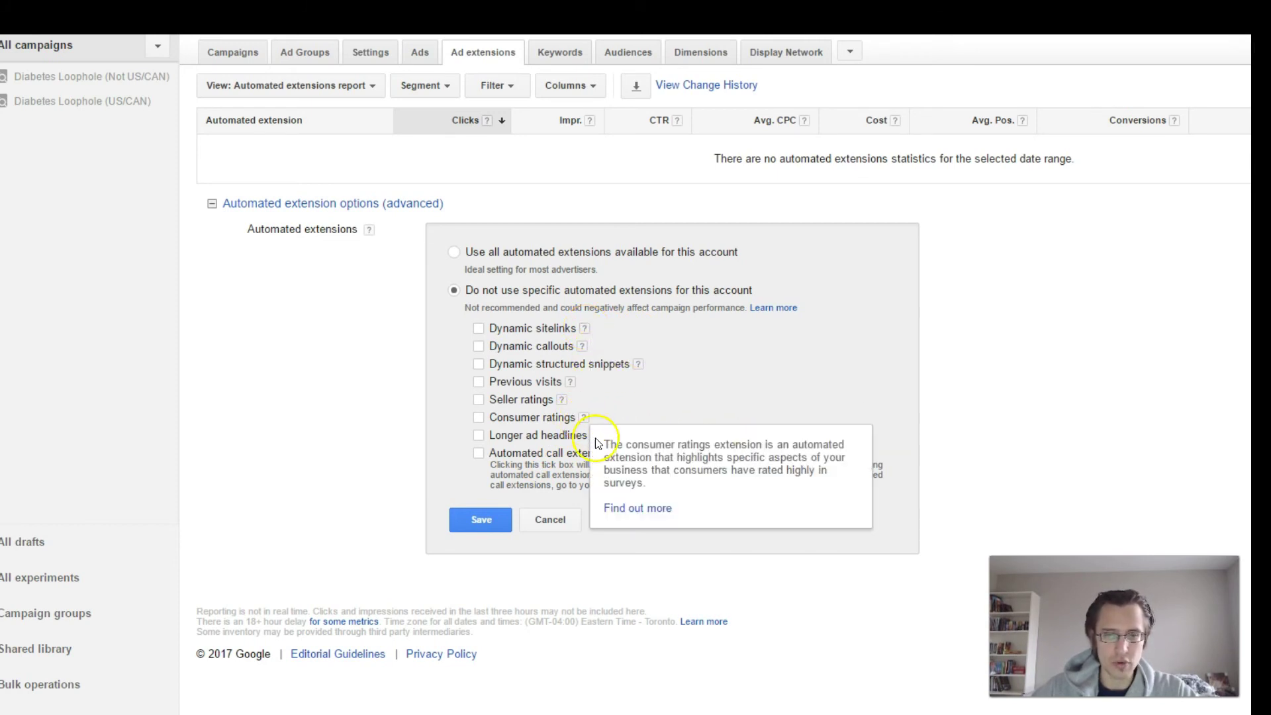
click(781, 360)
drag(538, 417, 853, 487)
click(734, 368)
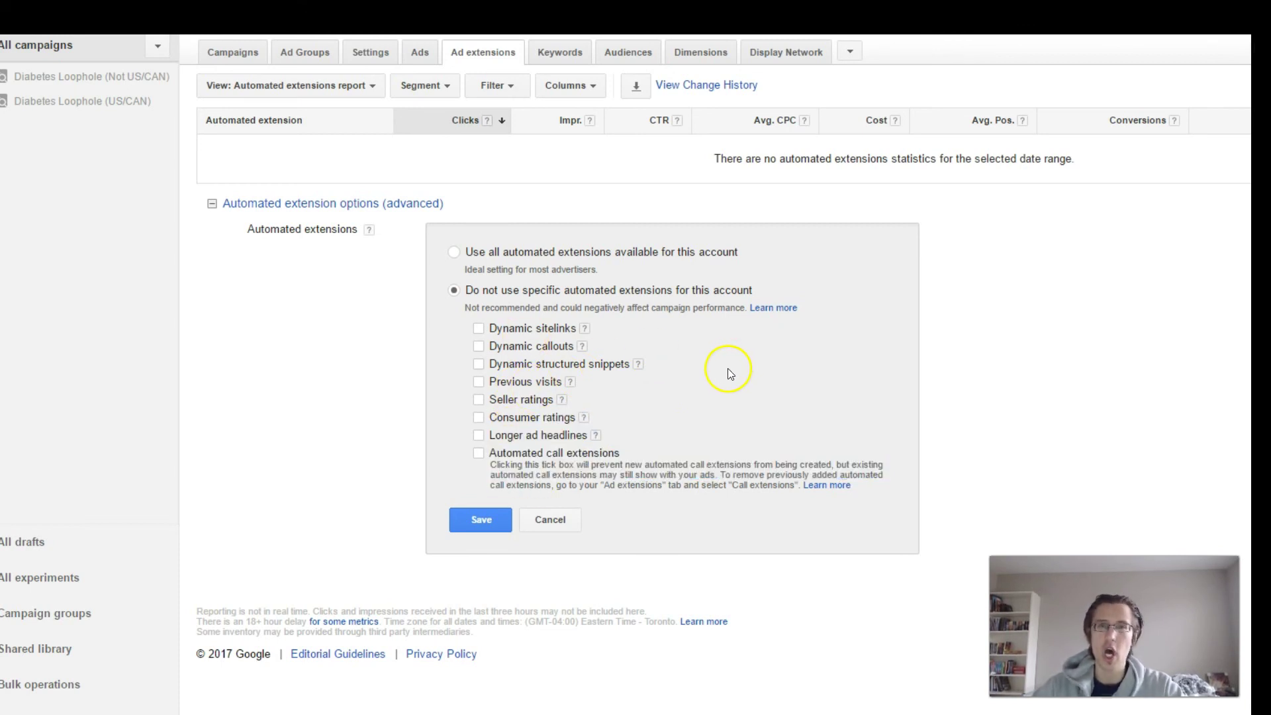
click(571, 384)
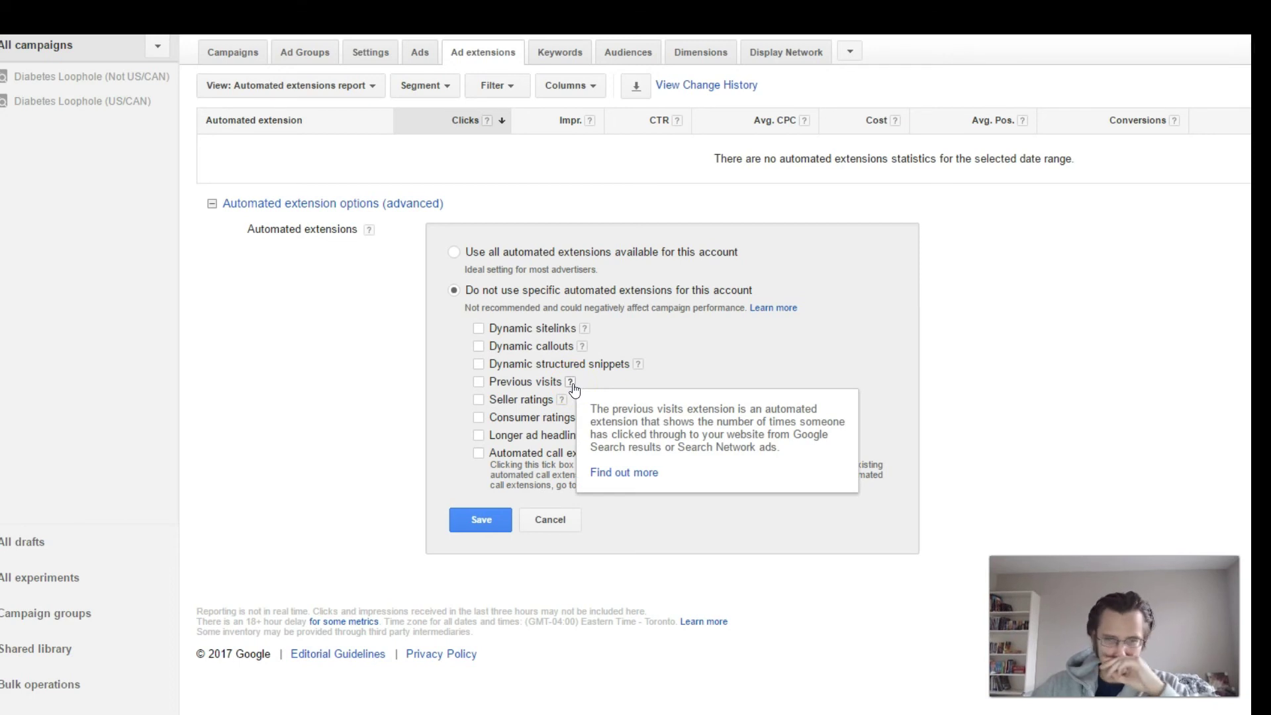
click(797, 371)
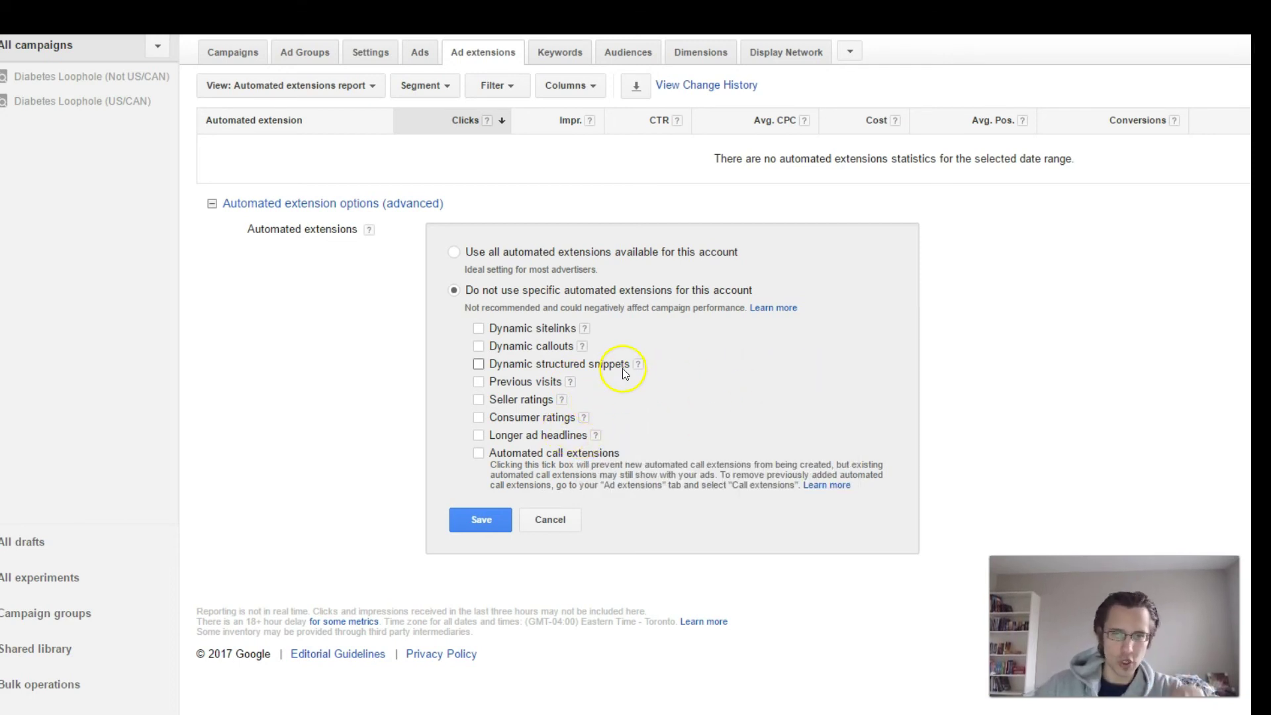
click(571, 383)
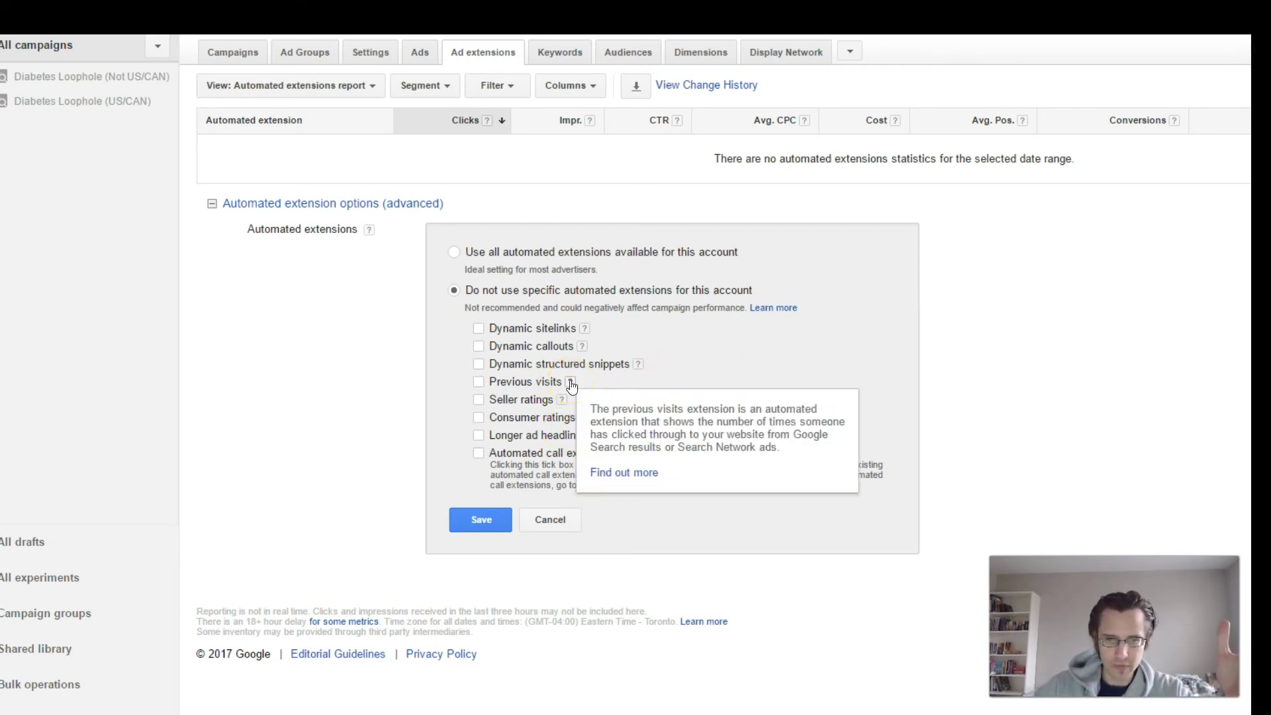
drag(612, 408, 783, 455)
click(840, 340)
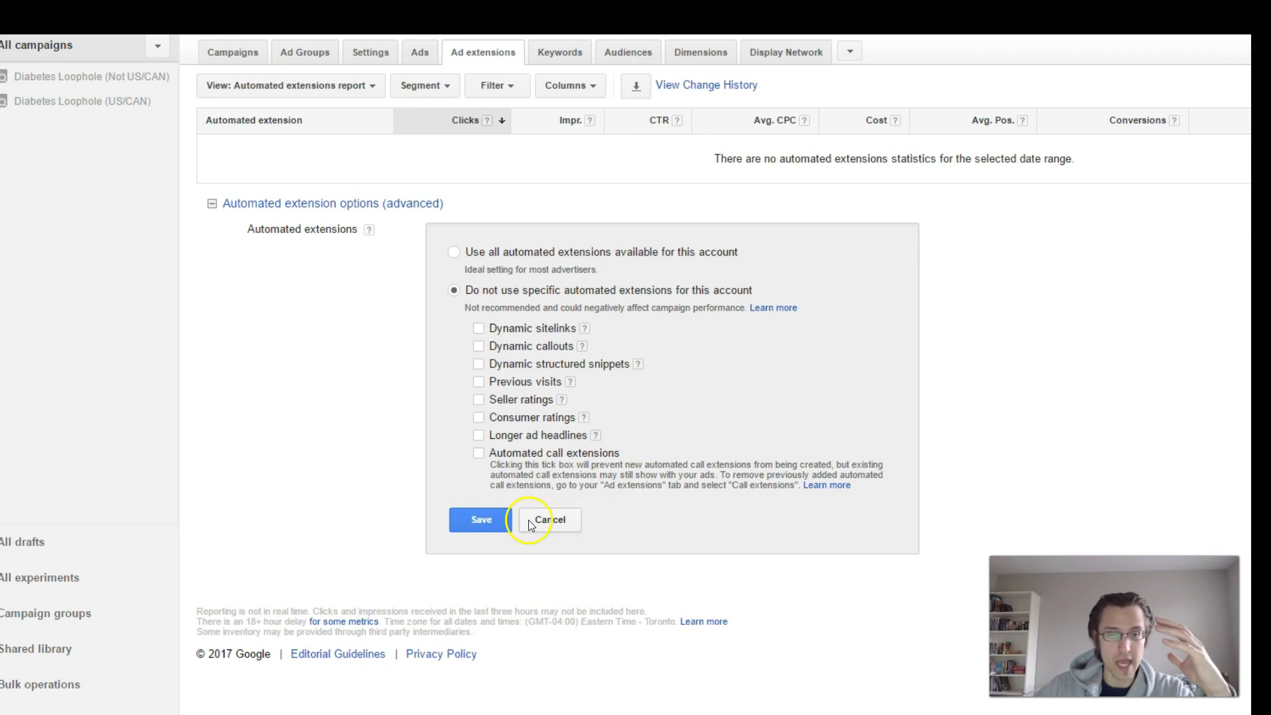
Step: Set the account to use all available automated extensions and save the setting
click(453, 253)
click(482, 342)
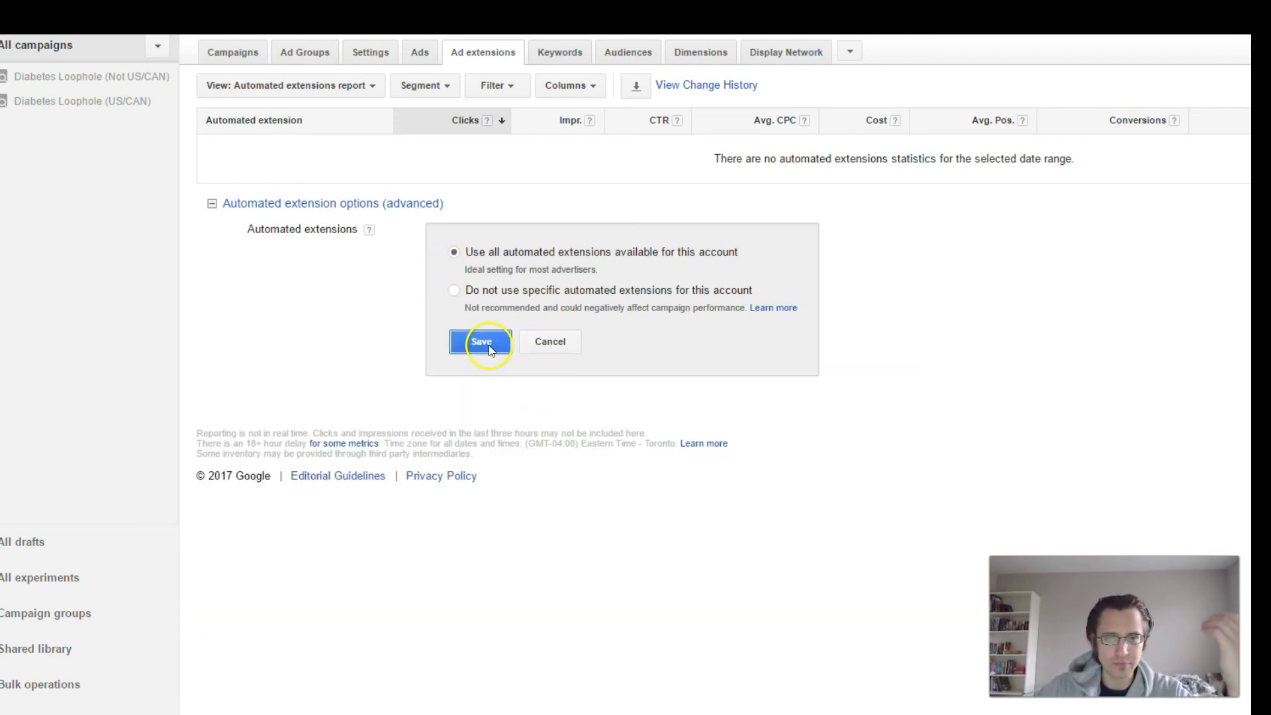